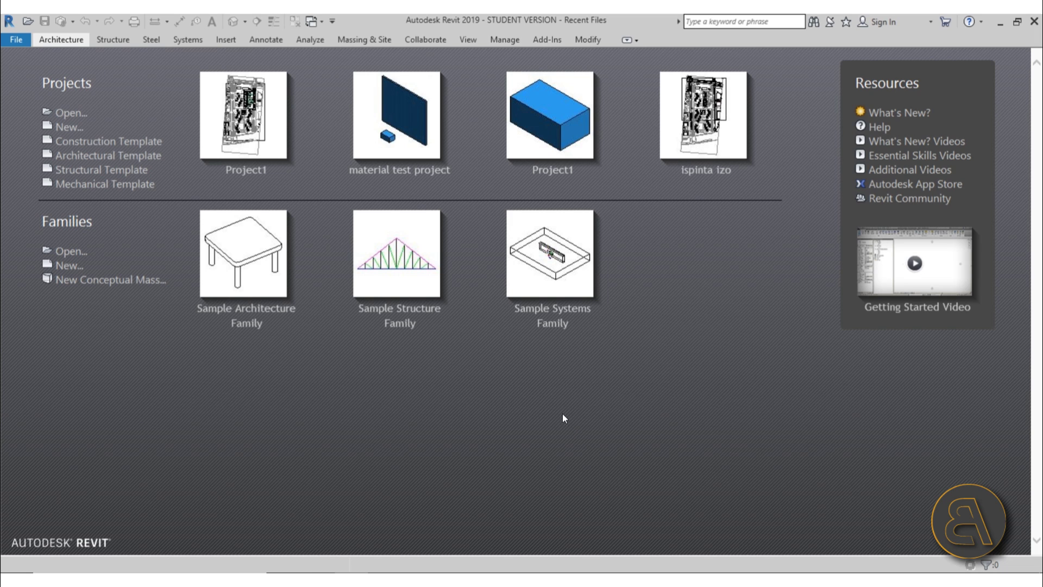
- Start a project from the Architectural Template and choose the Curtain Wall Storefront type for a new wall
{"action": "left_click", "coordinate": [89, 156]}
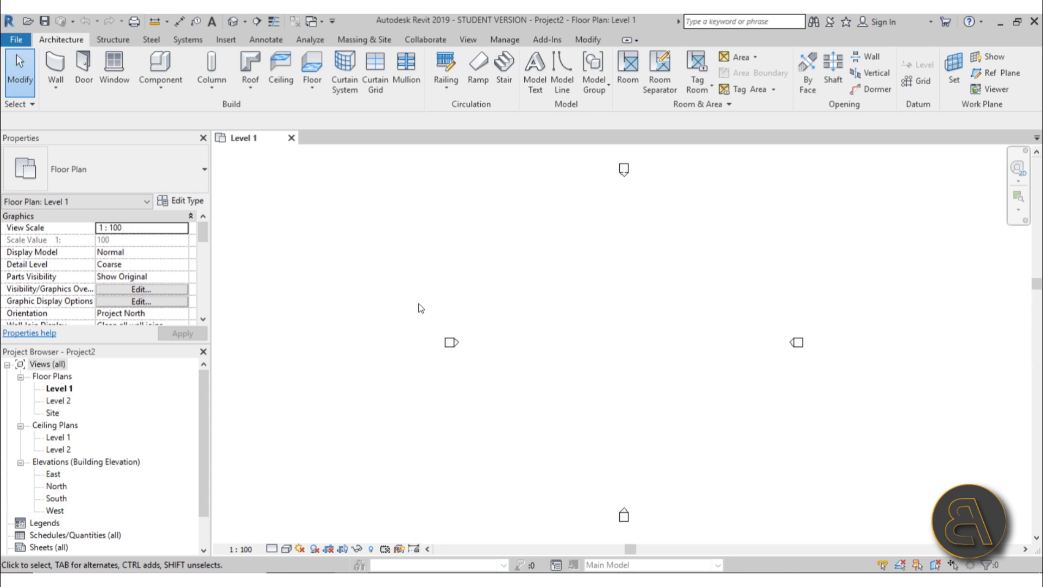
{"action": "left_click", "coordinate": [60, 62]}
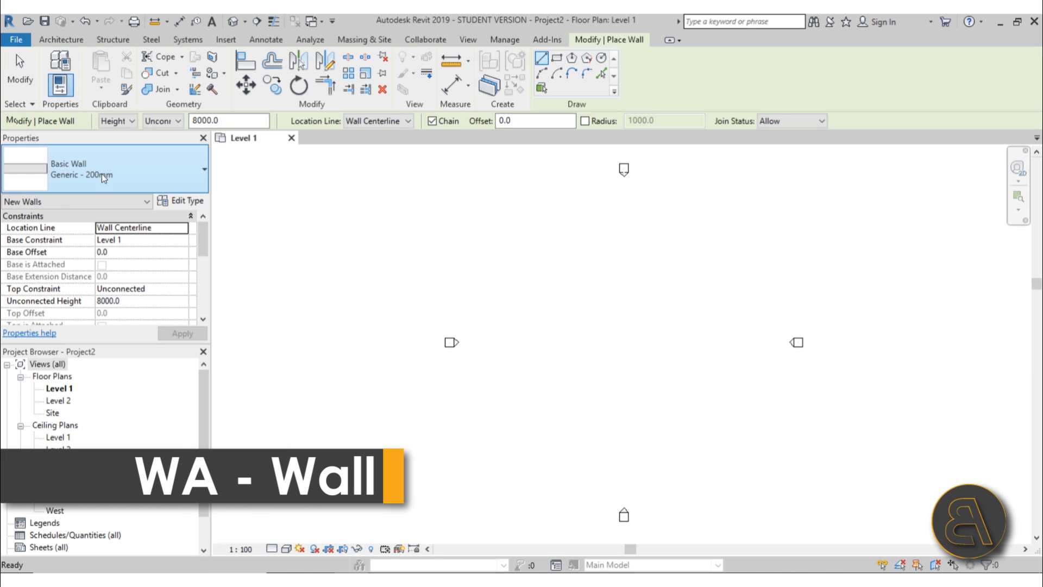
{"action": "left_click", "coordinate": [119, 177]}
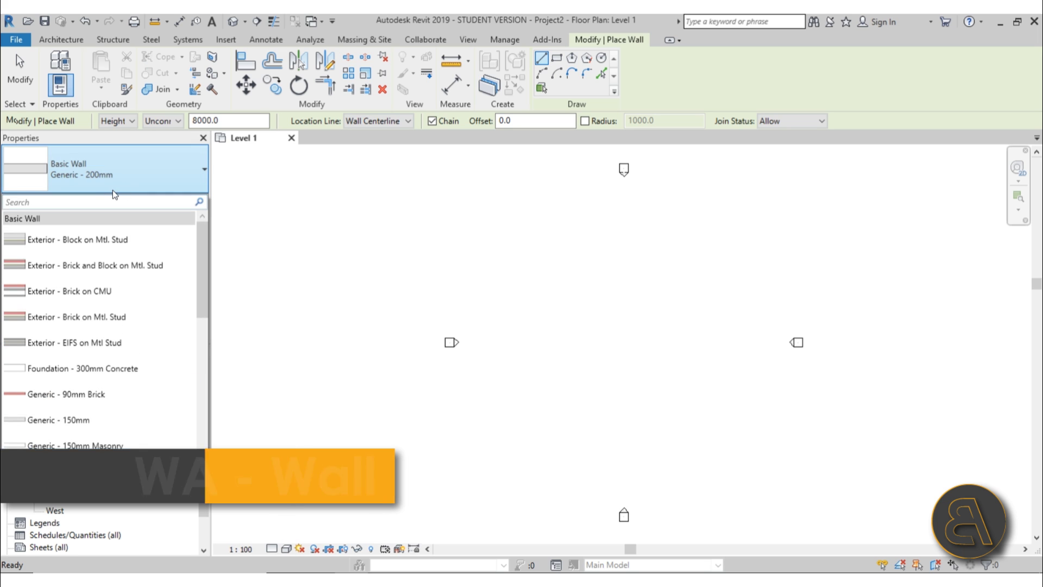
{"action": "scroll", "coordinate": [103, 261], "scroll_direction": "down", "scroll_amount": 1}
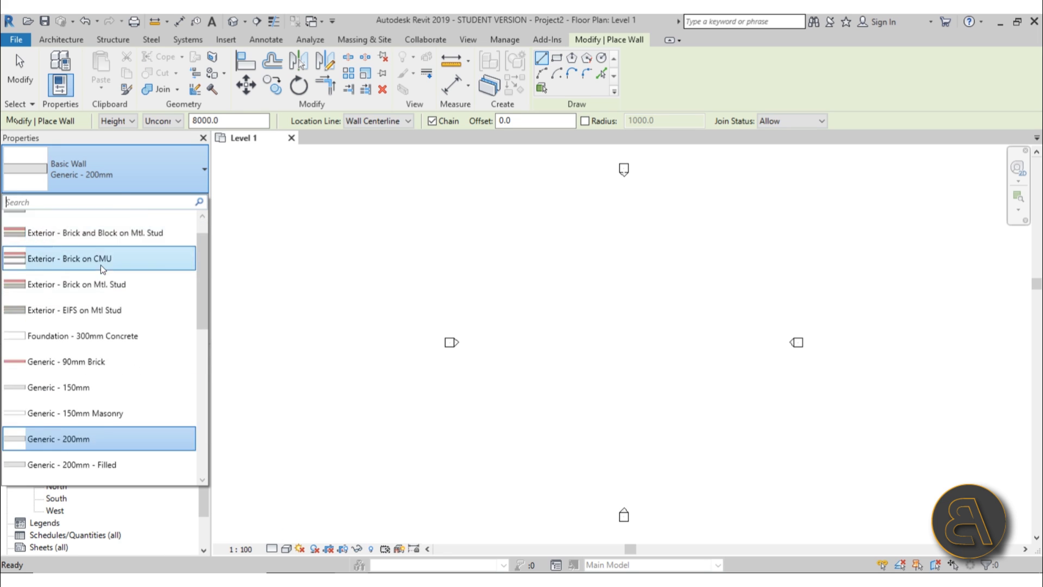
{"action": "scroll", "coordinate": [100, 266], "scroll_direction": "down", "scroll_amount": 5}
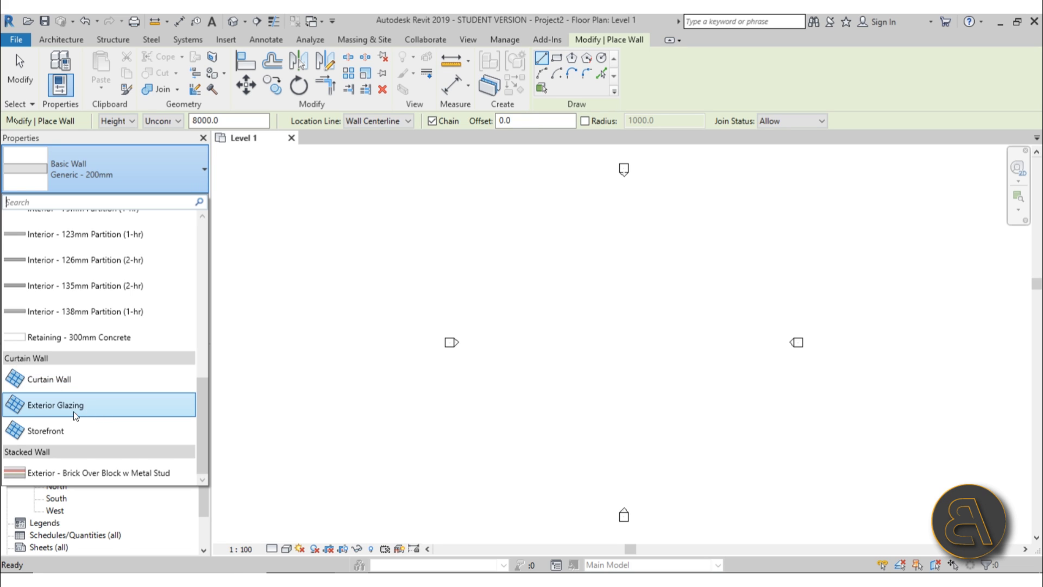
{"action": "left_click", "coordinate": [49, 435]}
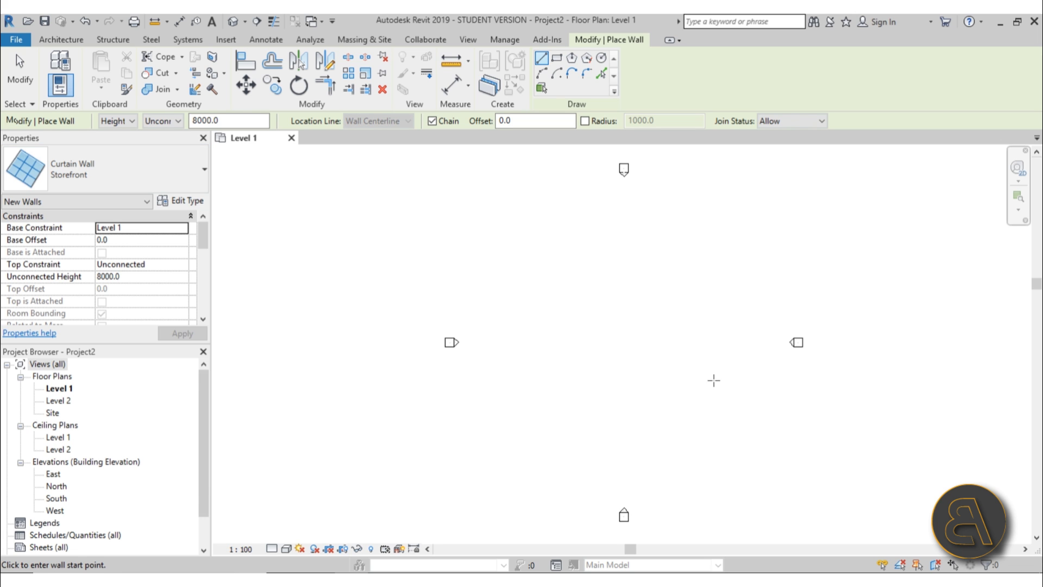
- Draw one horizontal storefront curtain wall on Level 1, midway between the four elevation markers, and end the wall command
{"action": "left_click", "coordinate": [556, 341]}
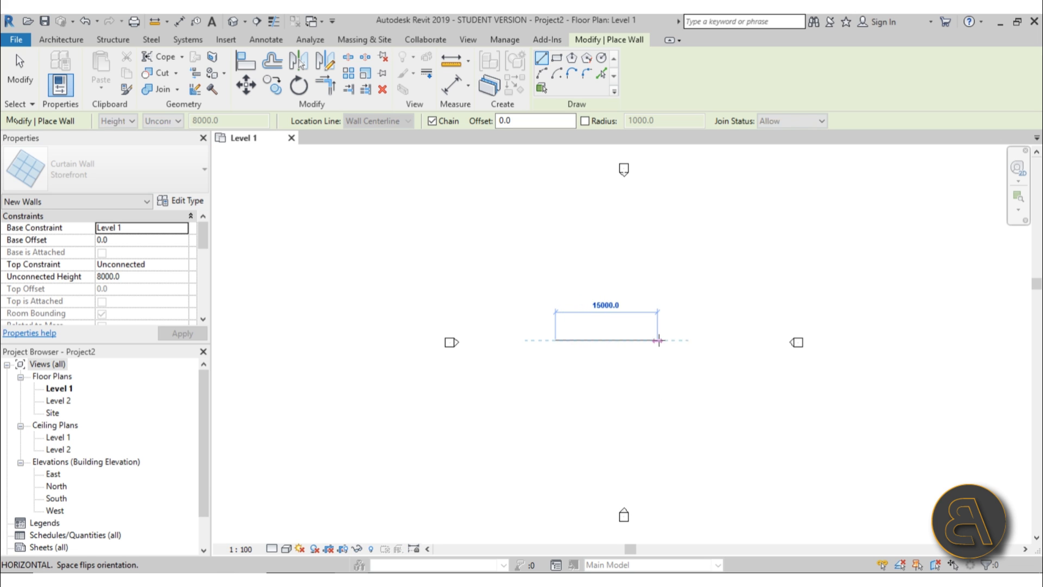
{"action": "left_click", "coordinate": [664, 341]}
{"action": "left_click", "coordinate": [21, 70]}
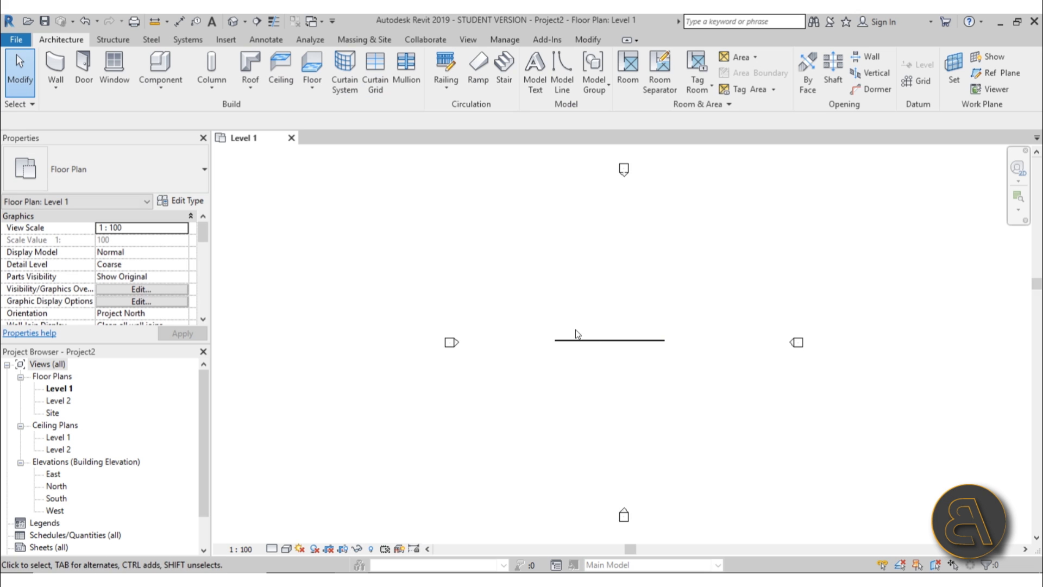
- Examine the storefront wall's mullions and glass panels up close in the plan and in the default 3D view
{"action": "scroll", "coordinate": [627, 333], "scroll_direction": "up", "scroll_amount": 5}
{"action": "middle_click_drag", "start_coordinate": [511, 411], "coordinate": [542, 346]}
{"action": "left_click", "coordinate": [568, 299]}
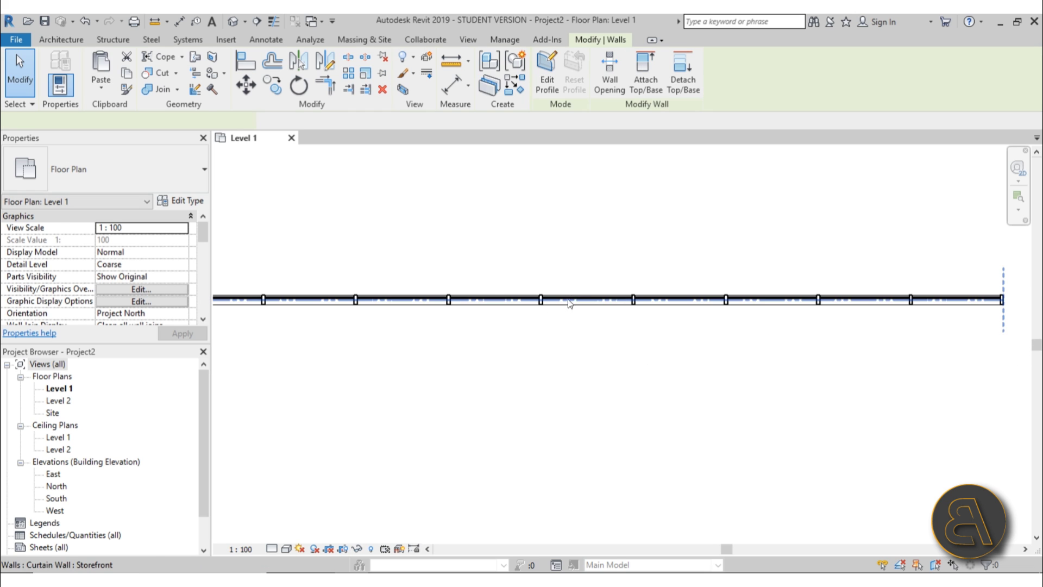
{"action": "left_click", "coordinate": [545, 227]}
{"action": "left_click", "coordinate": [233, 21]}
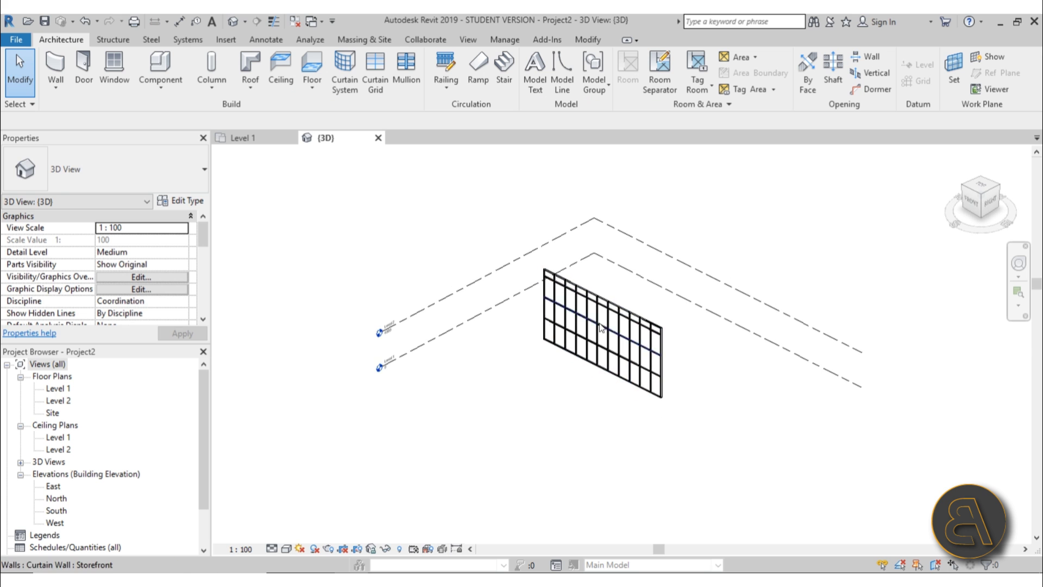
{"action": "scroll", "coordinate": [637, 367], "scroll_direction": "up", "scroll_amount": 5}
{"action": "scroll", "coordinate": [631, 255], "scroll_direction": "up", "scroll_amount": 3}
{"action": "middle_click_drag", "start_coordinate": [645, 245], "coordinate": [708, 263]}
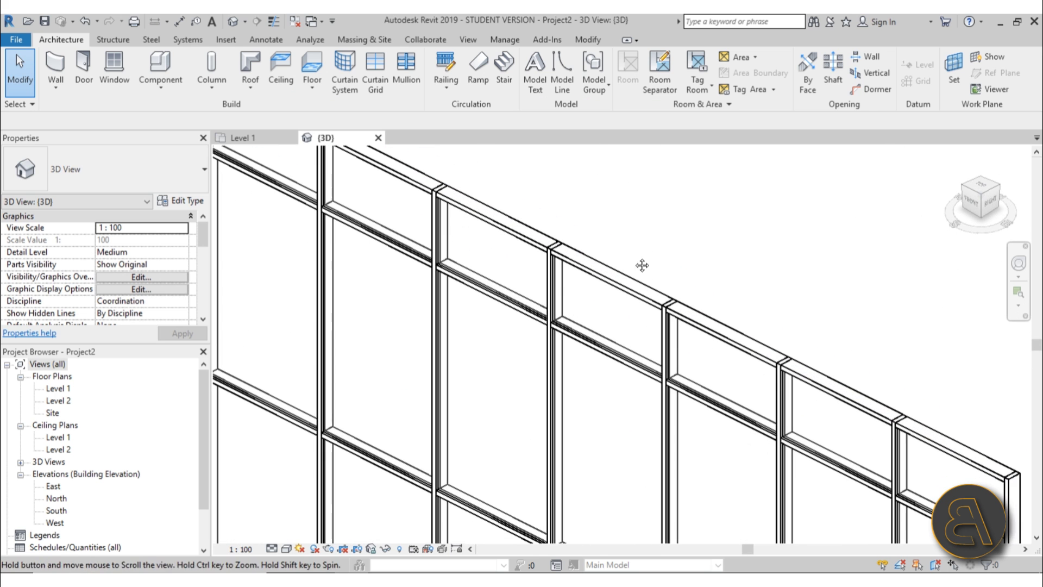
{"action": "scroll", "coordinate": [572, 242], "scroll_direction": "up", "scroll_amount": 3}
{"action": "scroll", "coordinate": [511, 226], "scroll_direction": "down", "scroll_amount": 3}
{"action": "scroll", "coordinate": [506, 239], "scroll_direction": "up", "scroll_amount": 4}
{"action": "scroll", "coordinate": [505, 245], "scroll_direction": "down", "scroll_amount": 4}
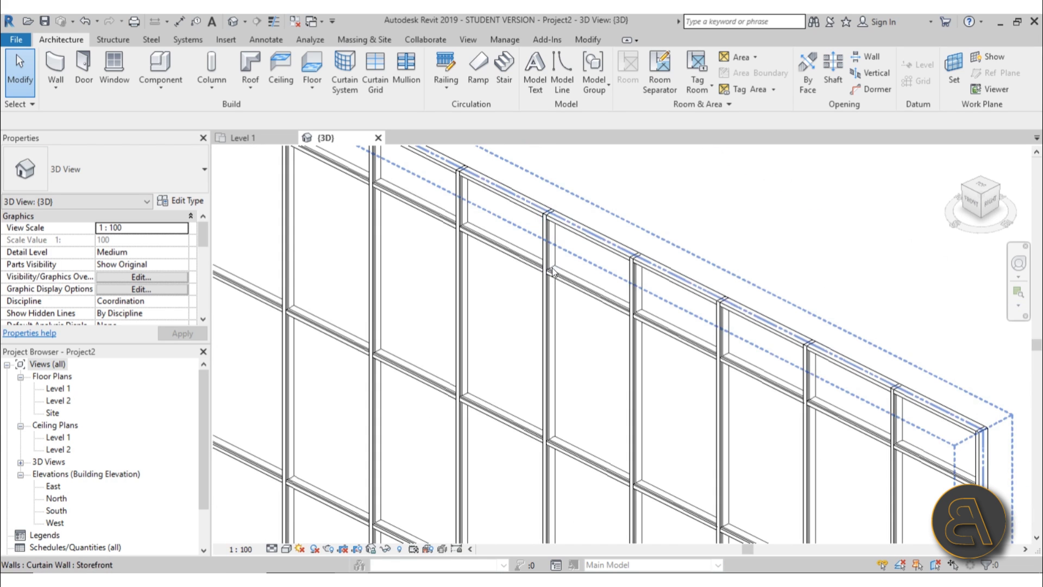
{"action": "scroll", "coordinate": [568, 240], "scroll_direction": "up", "scroll_amount": 6}
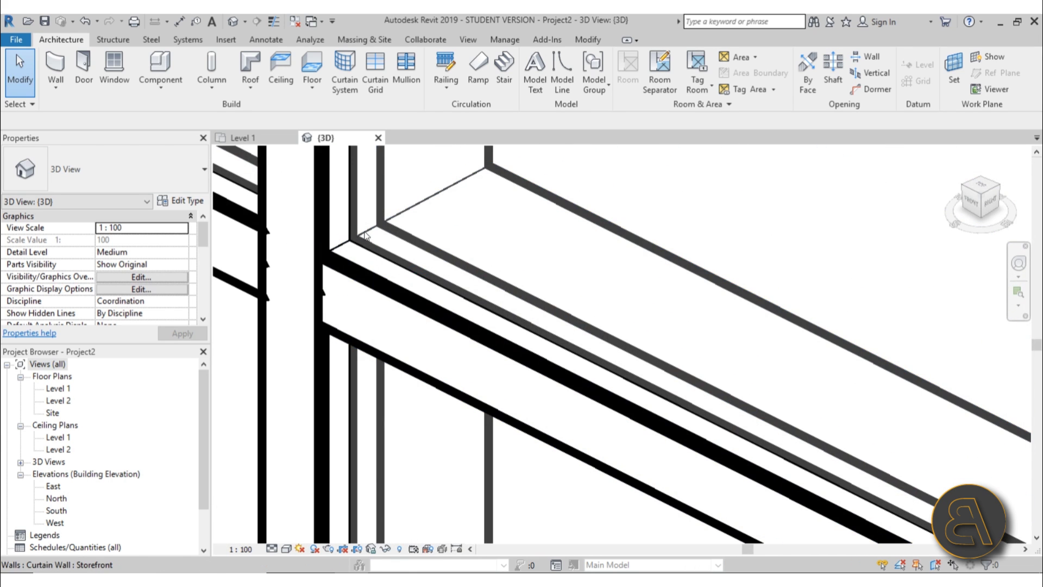
{"action": "scroll", "coordinate": [364, 236], "scroll_direction": "down", "scroll_amount": 5}
{"action": "middle_click_drag", "start_coordinate": [382, 352], "coordinate": [466, 132]}
{"action": "middle_click_drag", "start_coordinate": [496, 363], "coordinate": [408, 127]}
{"action": "scroll", "coordinate": [377, 314], "scroll_direction": "down", "scroll_amount": 2}
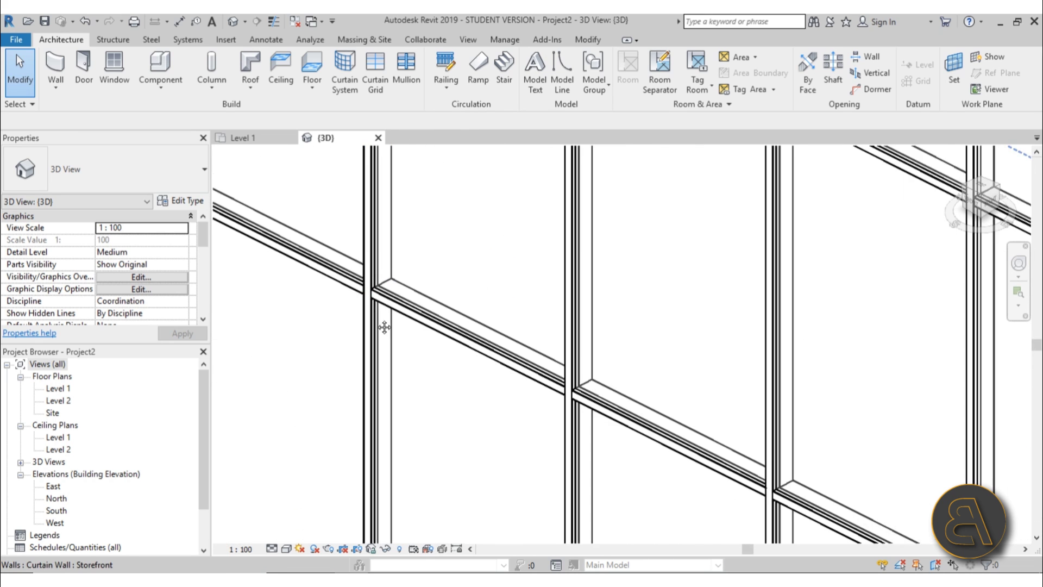
- Select one glazed curtain panel in the wall, unpin it and review the types it can be swapped for
{"action": "middle_click_drag", "start_coordinate": [384, 327], "coordinate": [384, 270]}
{"action": "scroll", "coordinate": [383, 269], "scroll_direction": "up", "scroll_amount": 2}
{"action": "key", "text": "Tab"}
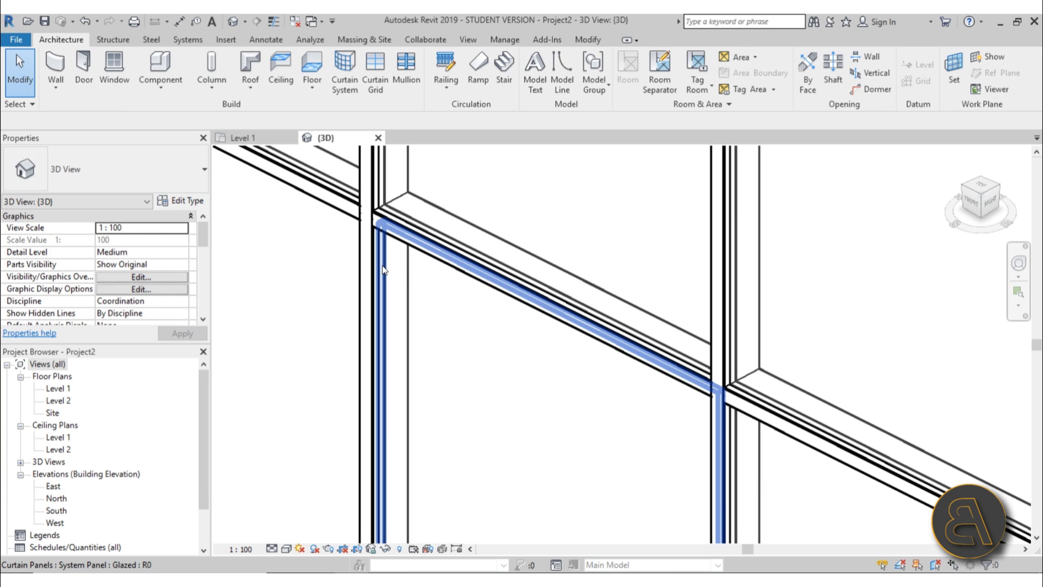
{"action": "left_click", "coordinate": [383, 267]}
{"action": "scroll", "coordinate": [488, 213], "scroll_direction": "down", "scroll_amount": 5}
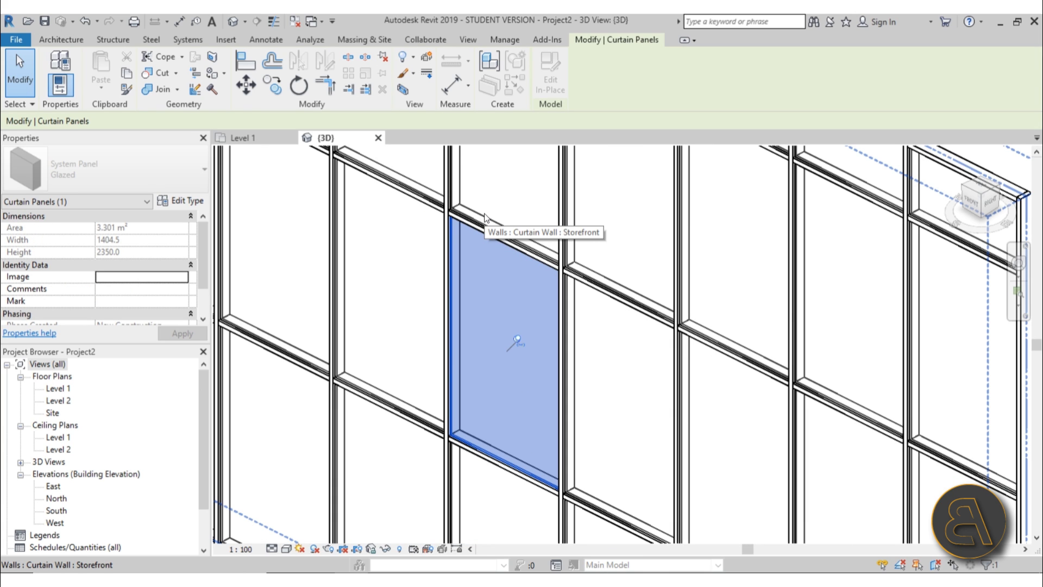
{"action": "left_click", "coordinate": [518, 340]}
{"action": "left_click", "coordinate": [106, 177]}
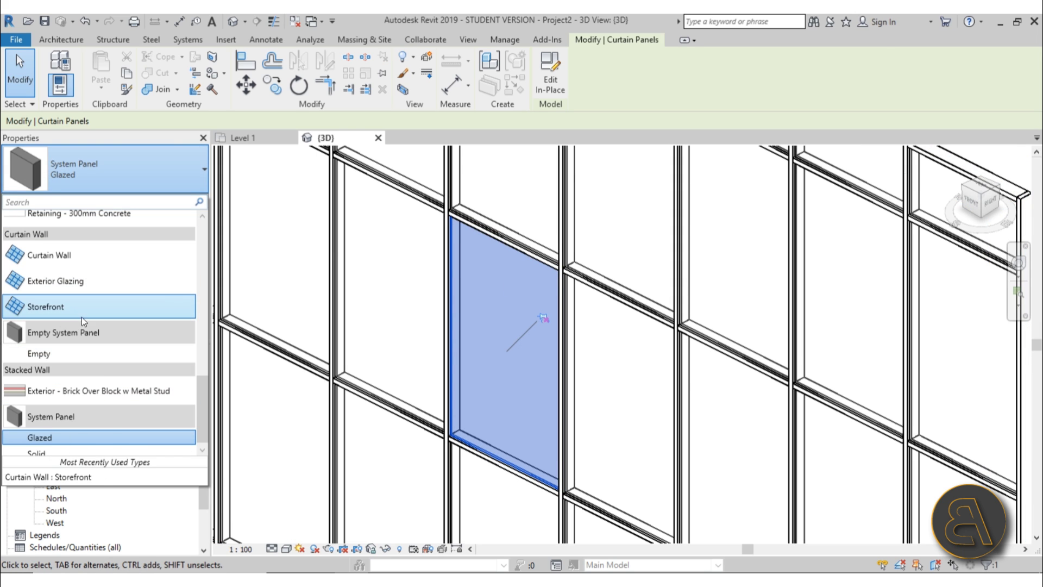
{"action": "scroll", "coordinate": [80, 312], "scroll_direction": "down", "scroll_amount": 1}
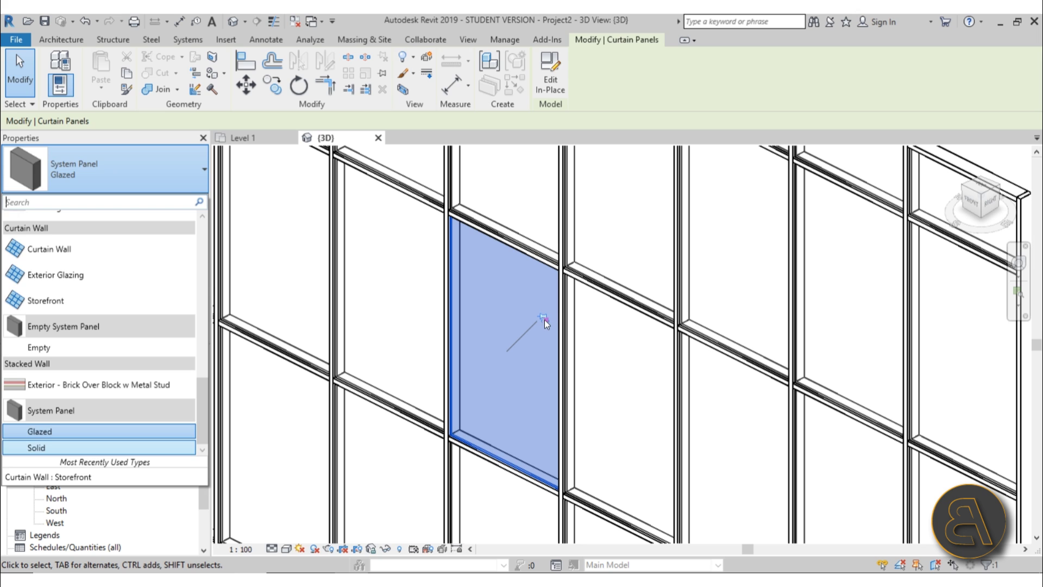
- Leave the panel type as Glazed, pin the panel again and deselect it
{"action": "key", "text": "Escape"}
{"action": "key", "text": "Escape"}
{"action": "key", "text": "Tab"}
{"action": "left_click", "coordinate": [455, 368]}
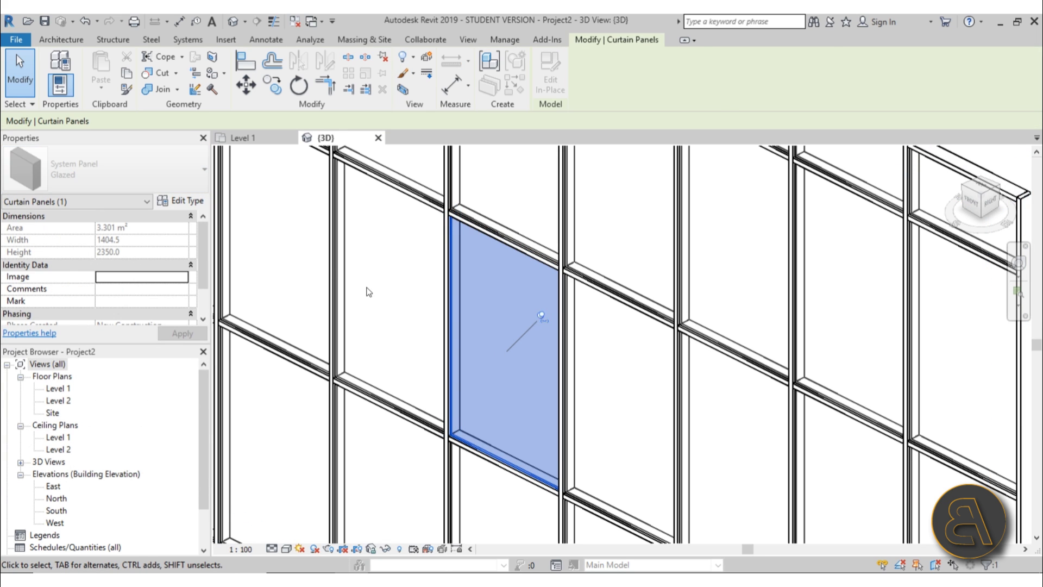
{"action": "key", "text": "Escape"}
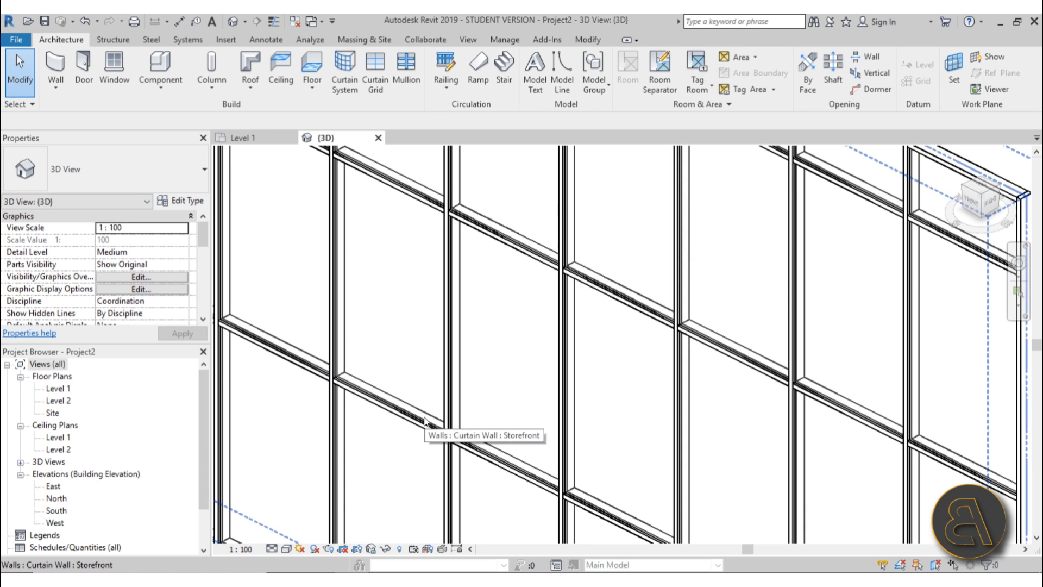
- Create a new family from the Metric Curtain Wall Panel template
{"action": "scroll", "coordinate": [424, 421], "scroll_direction": "down", "scroll_amount": 4}
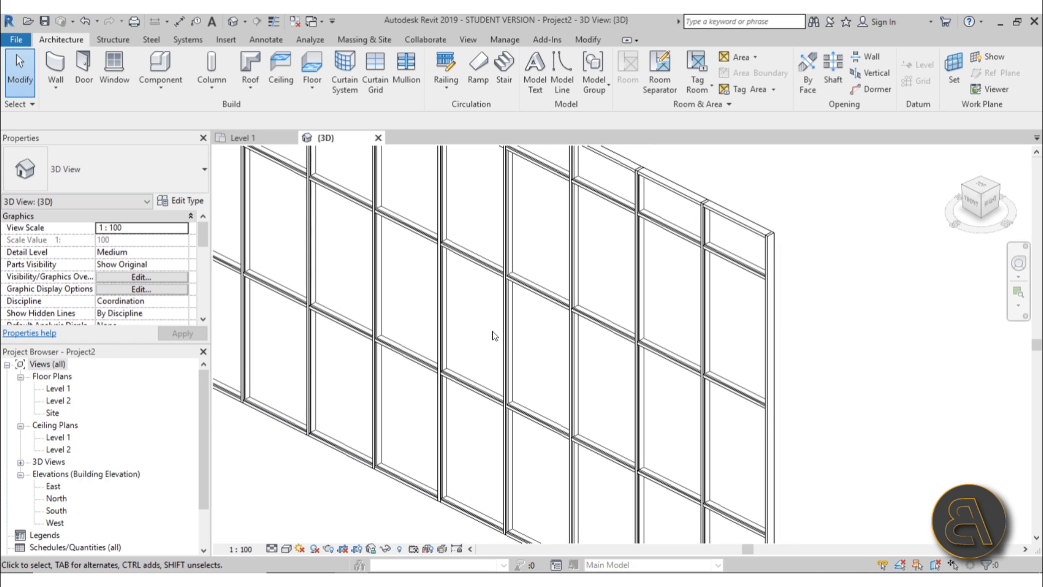
{"action": "left_click", "coordinate": [17, 39]}
{"action": "mouse_move", "coordinate": [51, 99]}
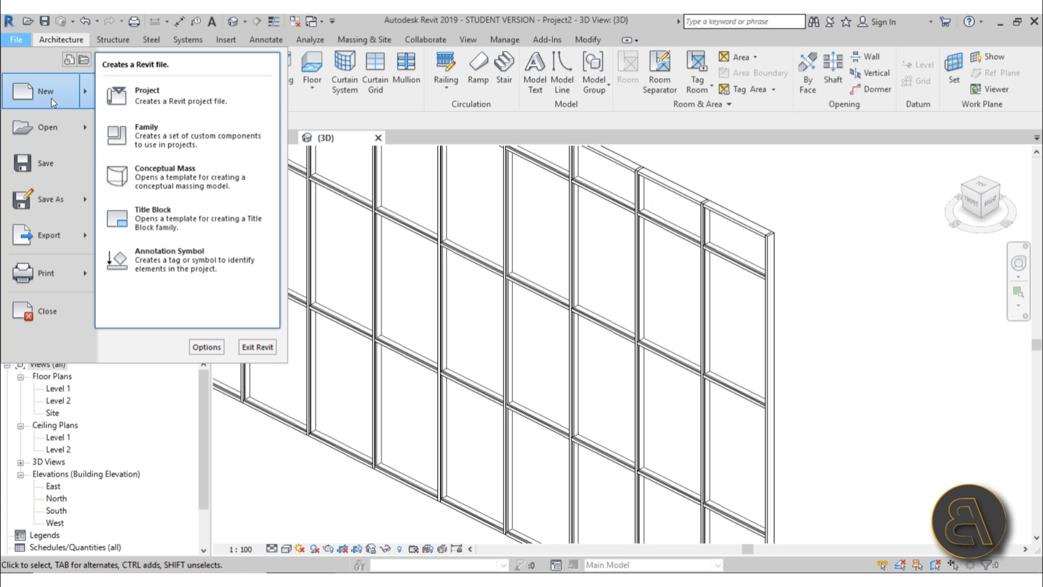
{"action": "left_click", "coordinate": [163, 134]}
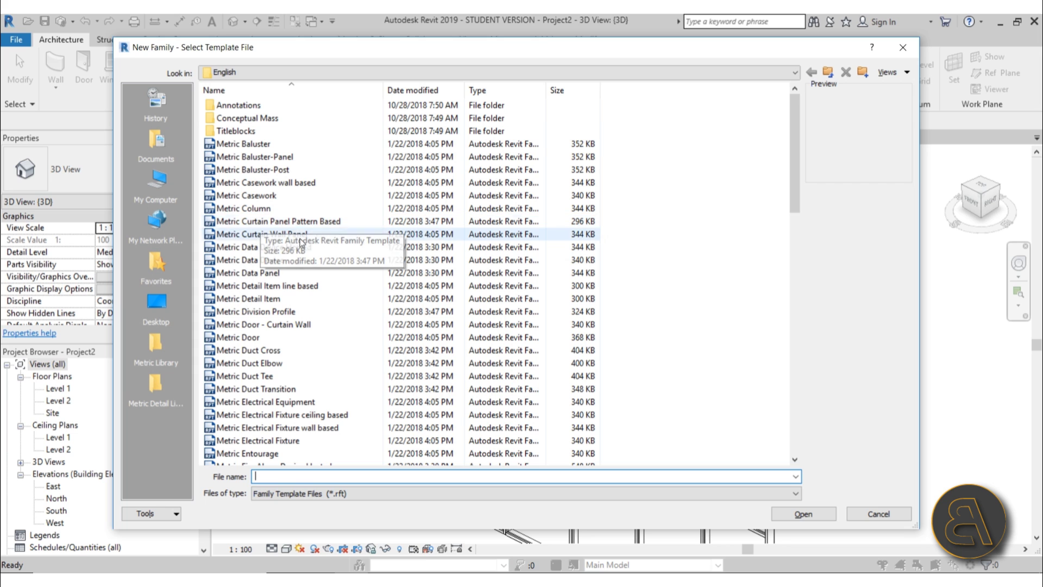
{"action": "left_click", "coordinate": [255, 234]}
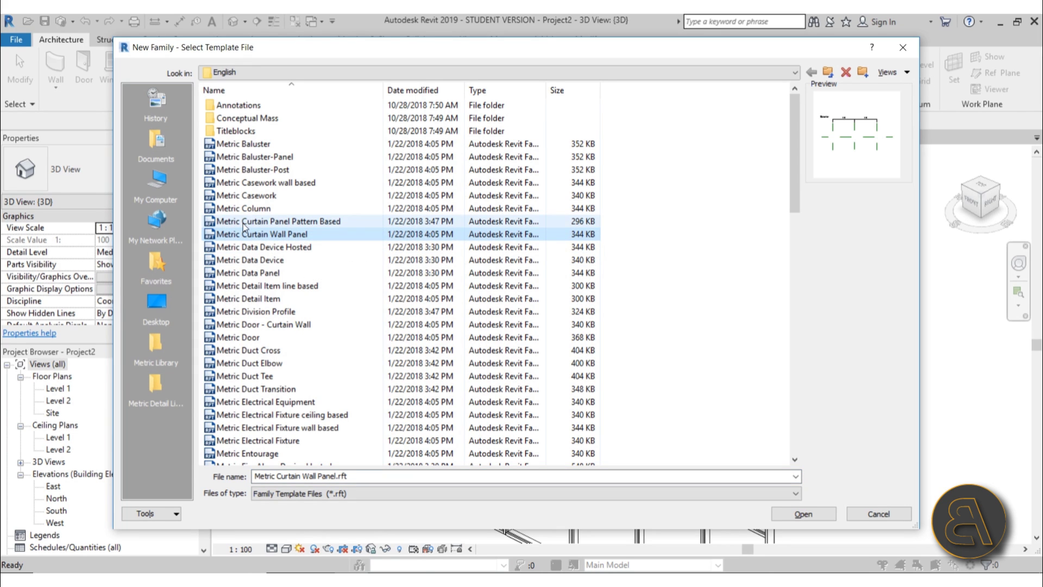
{"action": "left_click_drag", "start_coordinate": [391, 49], "coordinate": [433, 58]}
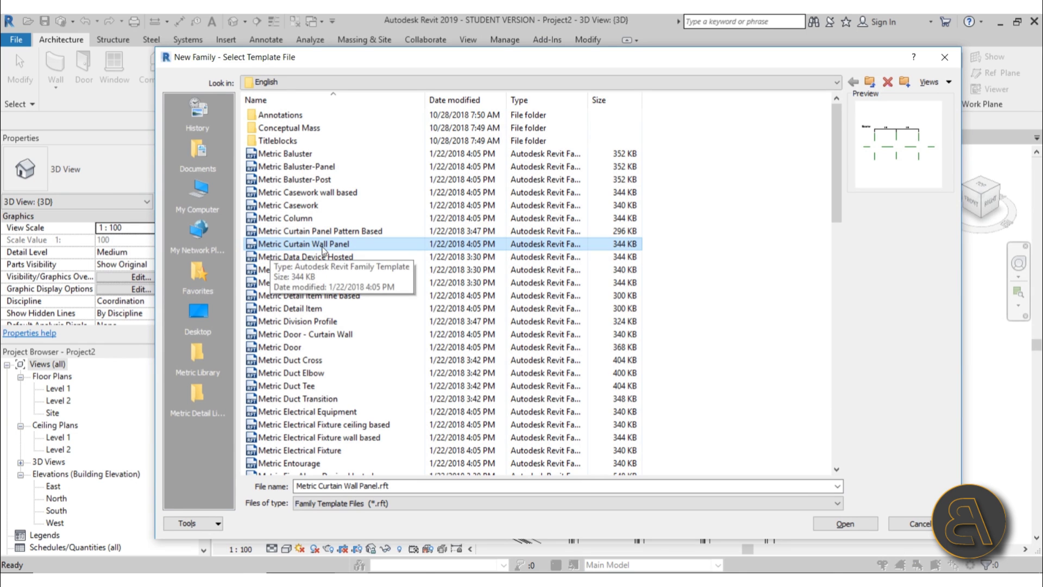
{"action": "left_click", "coordinate": [865, 524]}
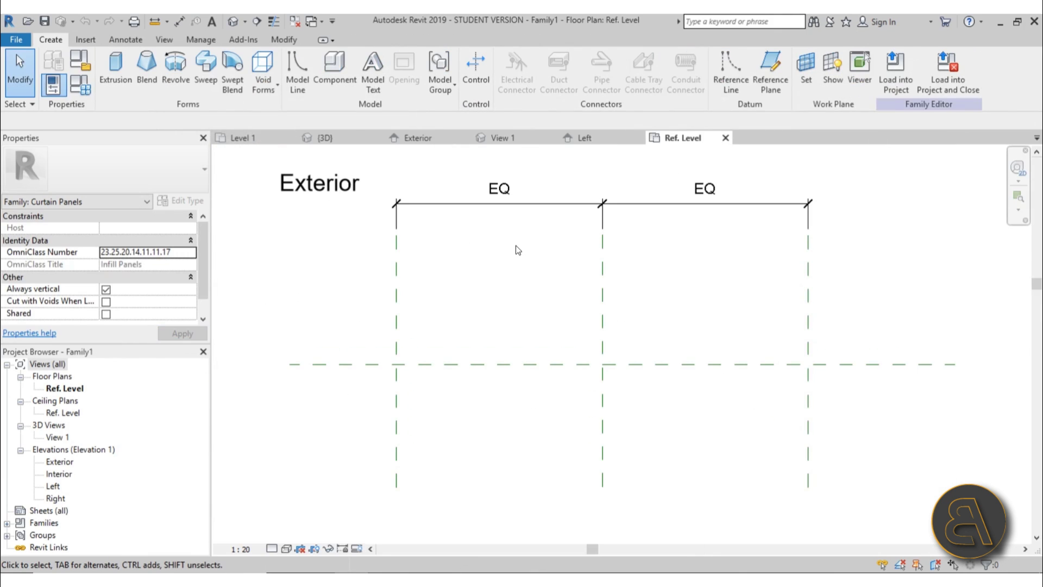
- Open the family's Exterior elevation and check the reference planes that bound the panel
{"action": "scroll", "coordinate": [516, 245], "scroll_direction": "down", "scroll_amount": 4}
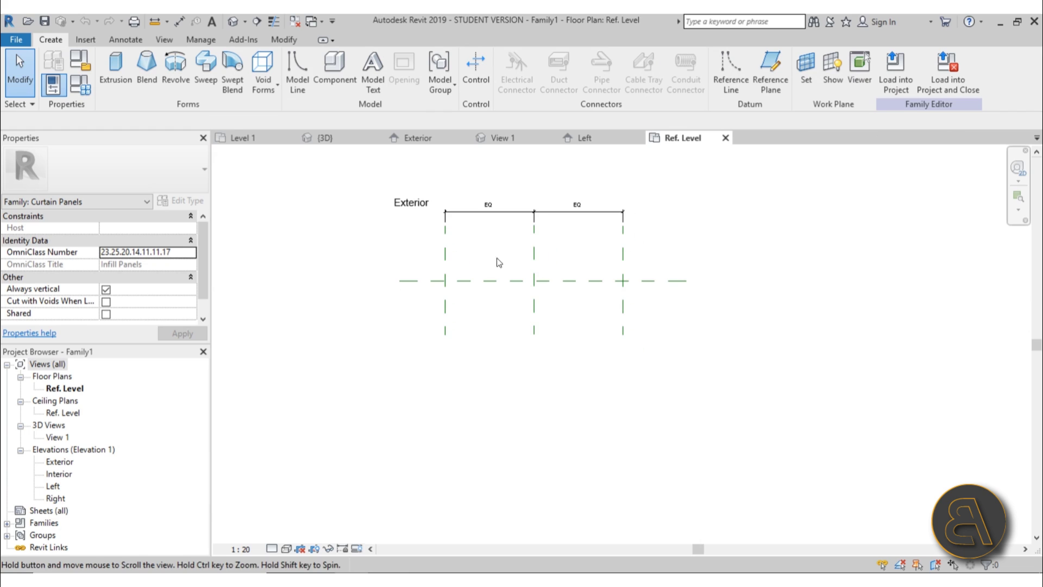
{"action": "double_click", "coordinate": [61, 461]}
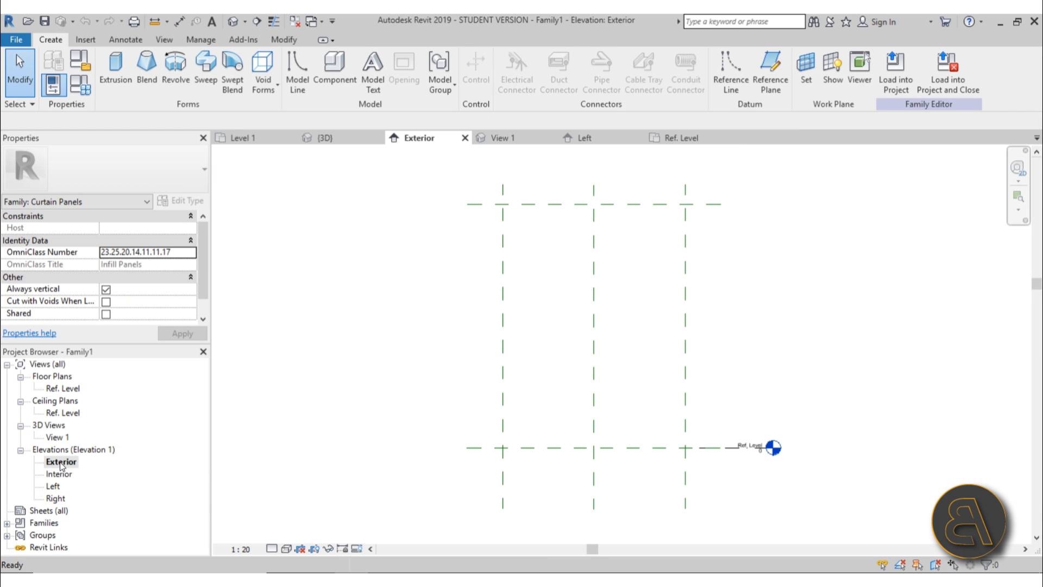
{"action": "left_click", "coordinate": [658, 204]}
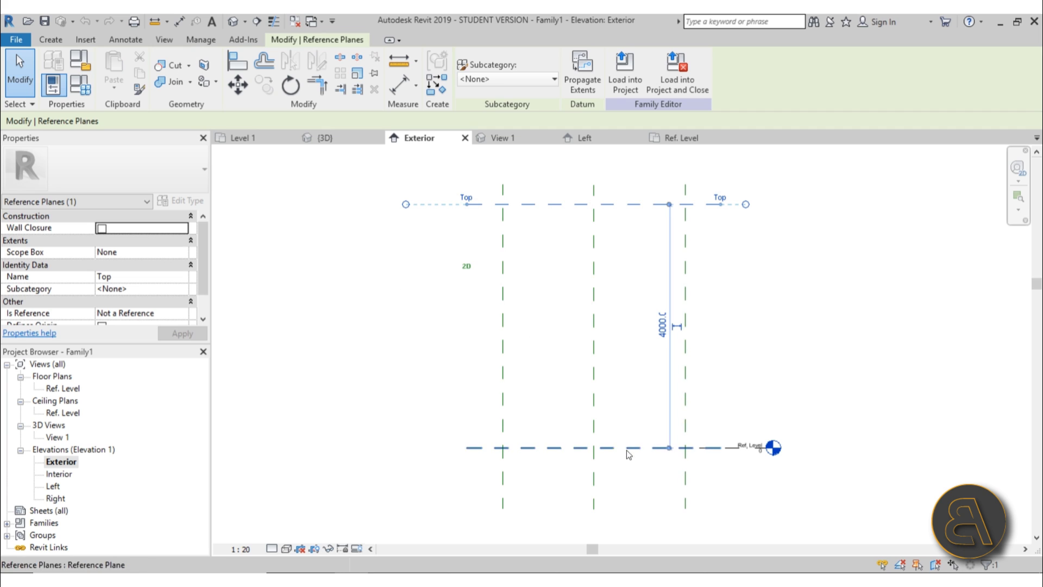
{"action": "left_click", "coordinate": [509, 415]}
{"action": "left_click", "coordinate": [680, 405]}
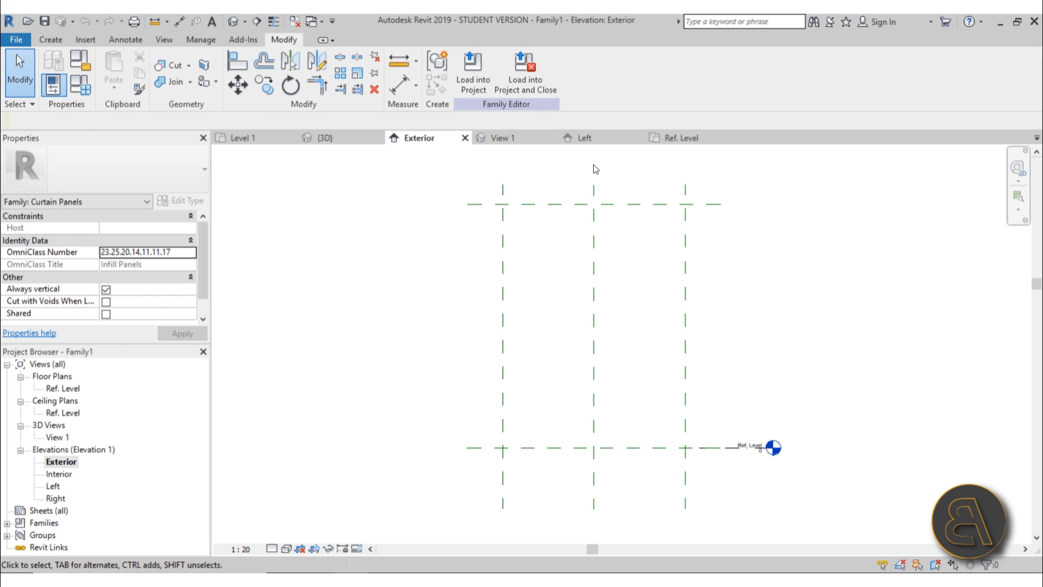
- Draw a horizontal reference plane across the full panel width, about 1850 mm below the Top reference plane
{"action": "left_click", "coordinate": [51, 39]}
{"action": "left_click", "coordinate": [782, 81]}
{"action": "left_click", "coordinate": [471, 317]}
{"action": "left_click", "coordinate": [711, 317]}
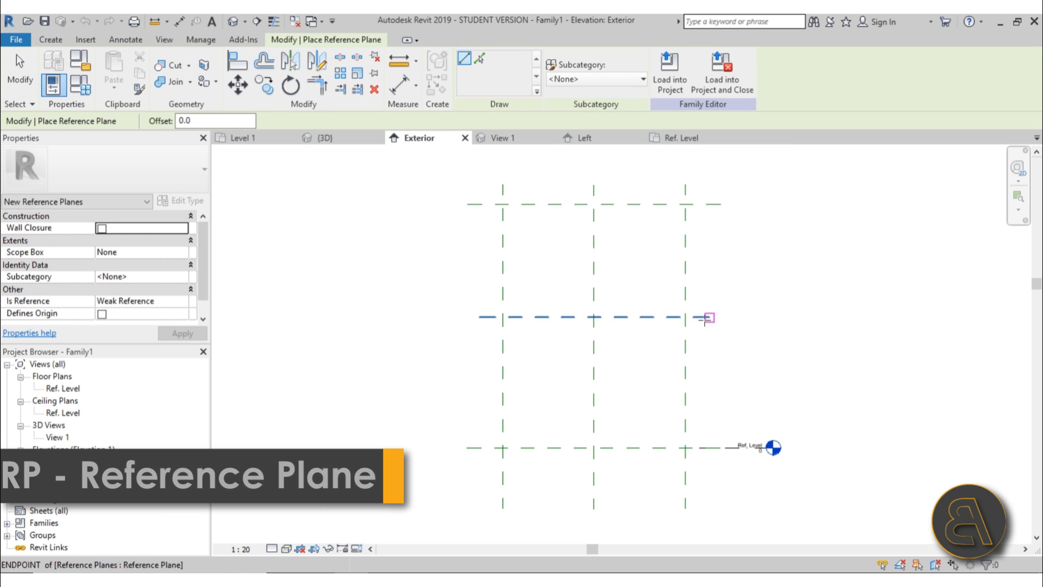
{"action": "key", "text": "Escape"}
{"action": "key", "text": "Escape"}
{"action": "left_click", "coordinate": [537, 207]}
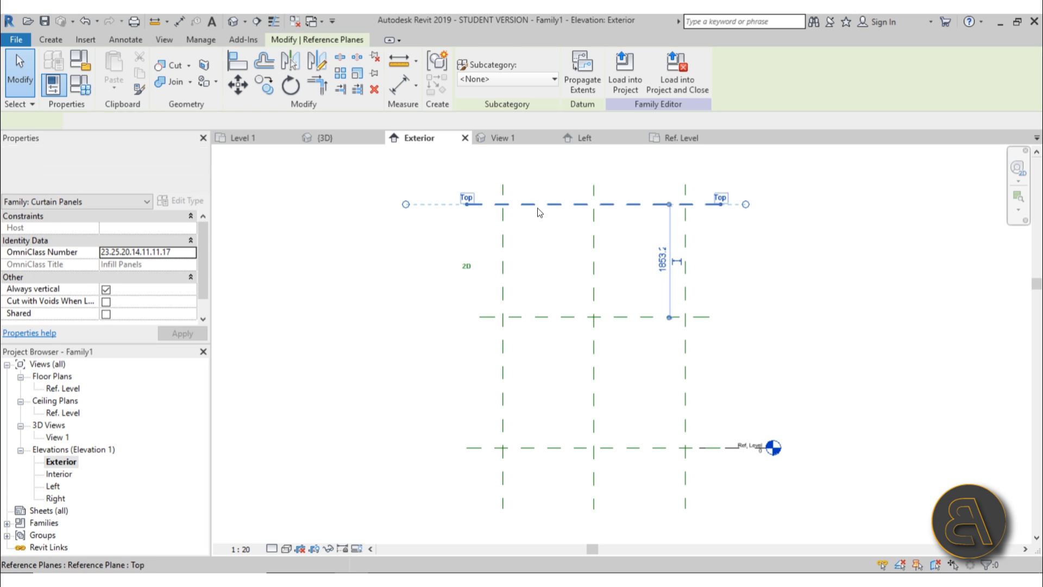
{"action": "left_click", "coordinate": [551, 268]}
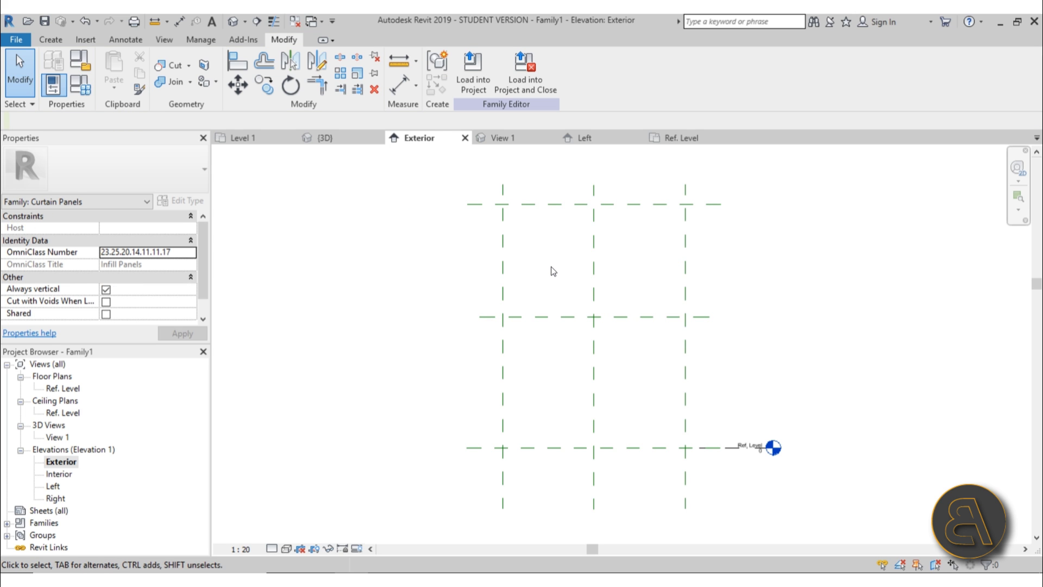
- Dimension the three horizontal reference planes in one aligned string at the panel's side and make the spacing equal
{"action": "key", "text": "d"}
{"action": "key", "text": "i"}
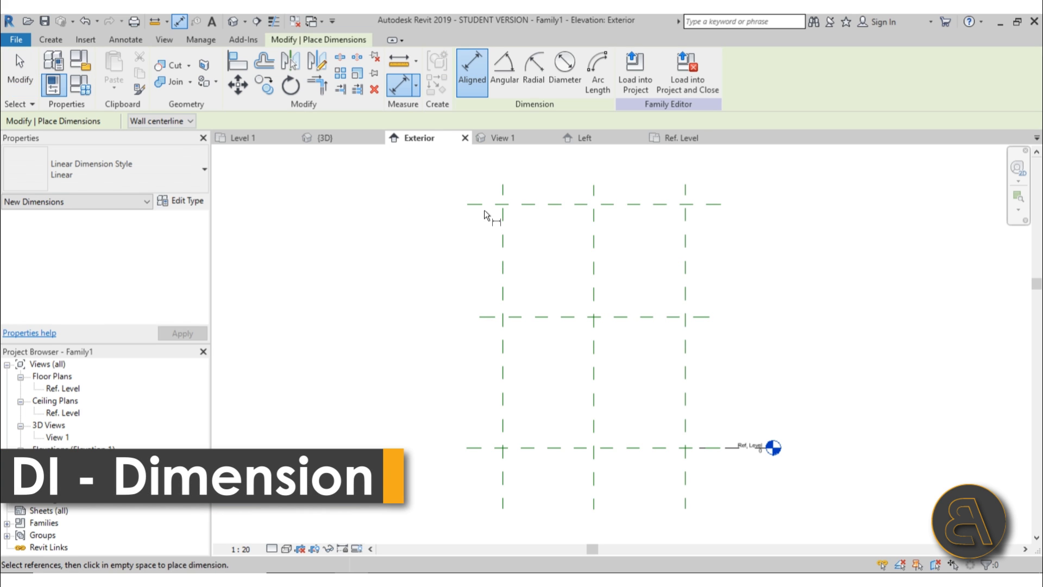
{"action": "left_click", "coordinate": [483, 205]}
{"action": "left_click", "coordinate": [492, 316]}
{"action": "left_click", "coordinate": [485, 448]}
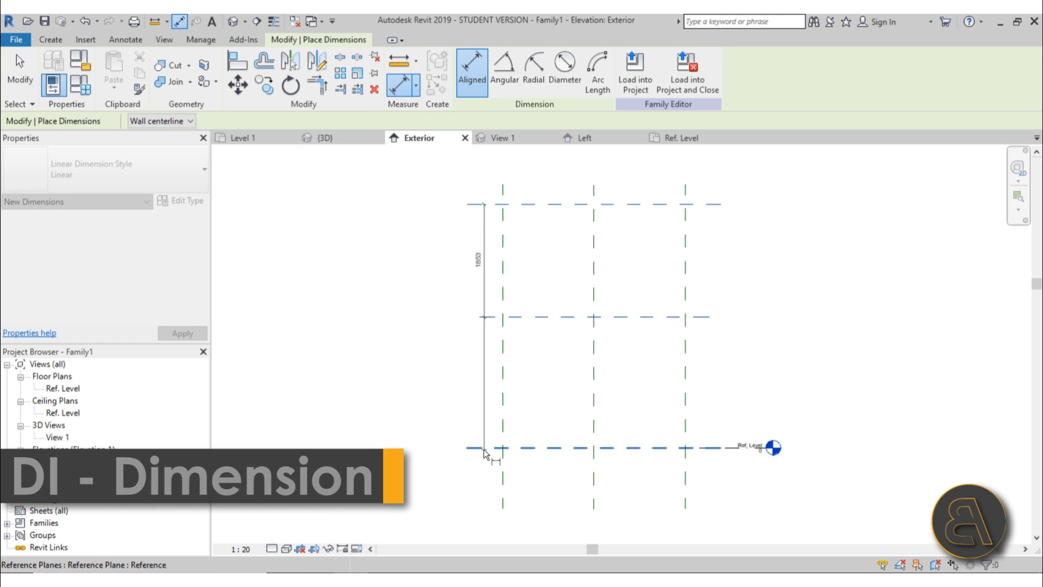
{"action": "left_click", "coordinate": [361, 359]}
{"action": "left_click", "coordinate": [343, 324]}
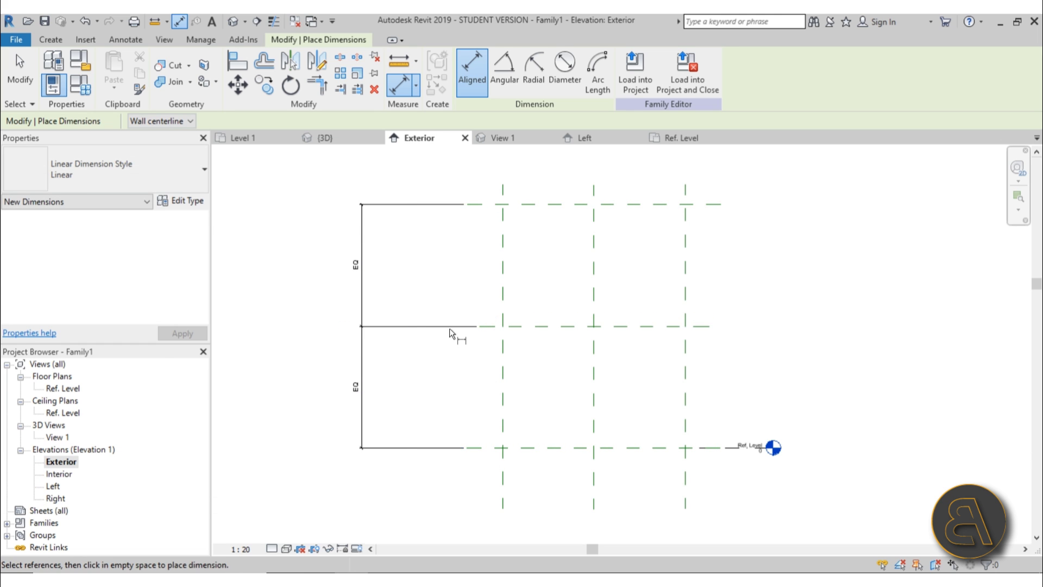
{"action": "key", "text": "Escape"}
{"action": "middle_click_drag", "start_coordinate": [621, 384], "coordinate": [592, 373]}
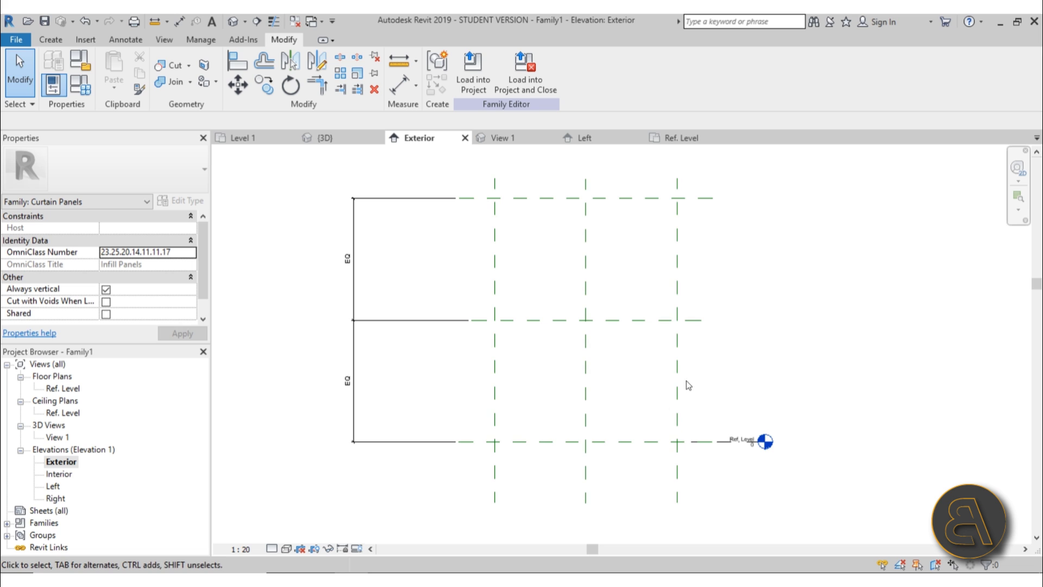
{"action": "middle_click_drag", "start_coordinate": [686, 380], "coordinate": [669, 364]}
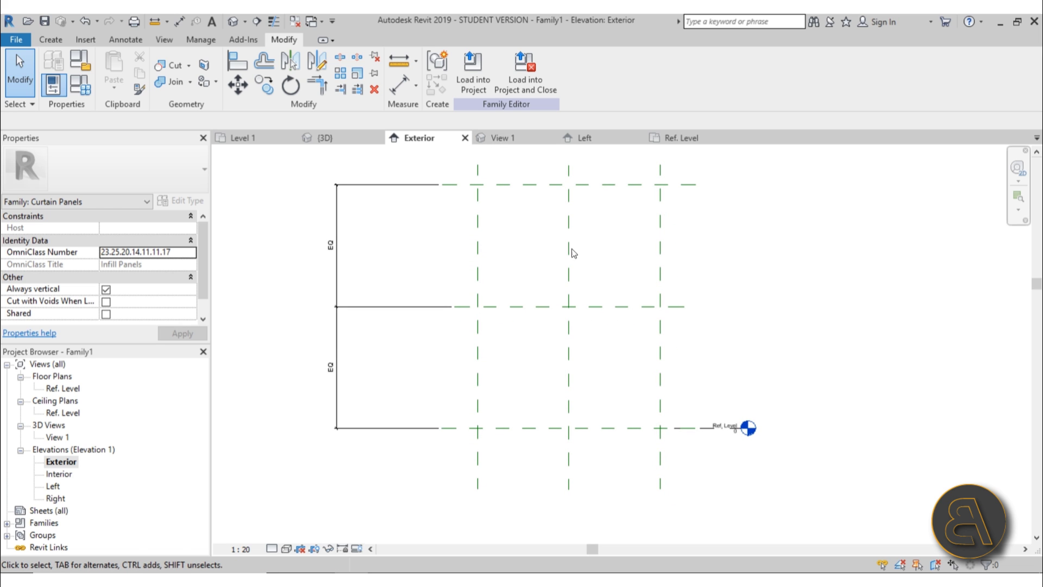
{"action": "middle_click_drag", "start_coordinate": [605, 288], "coordinate": [594, 292]}
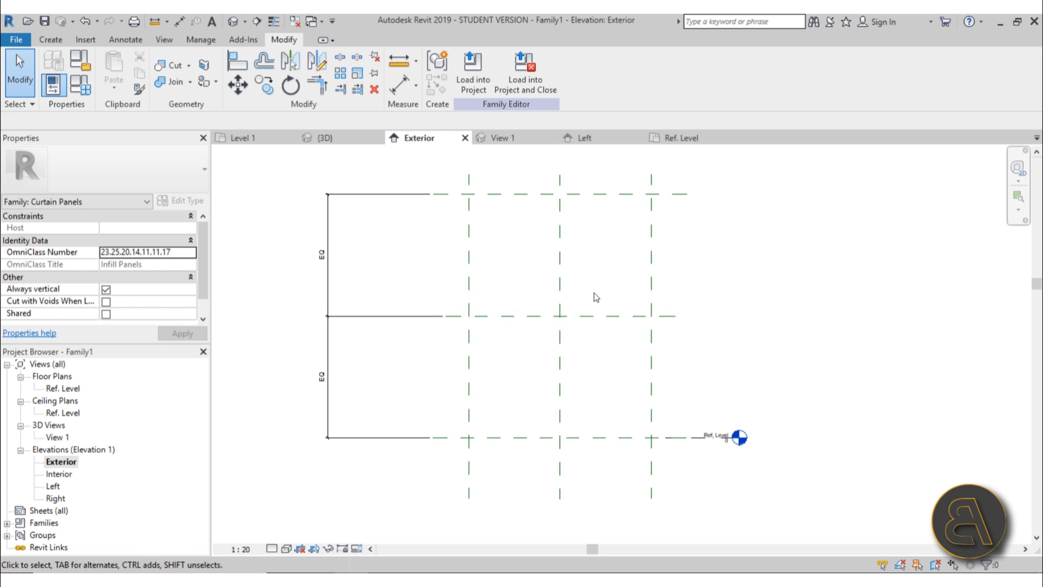
{"action": "scroll", "coordinate": [591, 299], "scroll_direction": "up", "scroll_amount": 1}
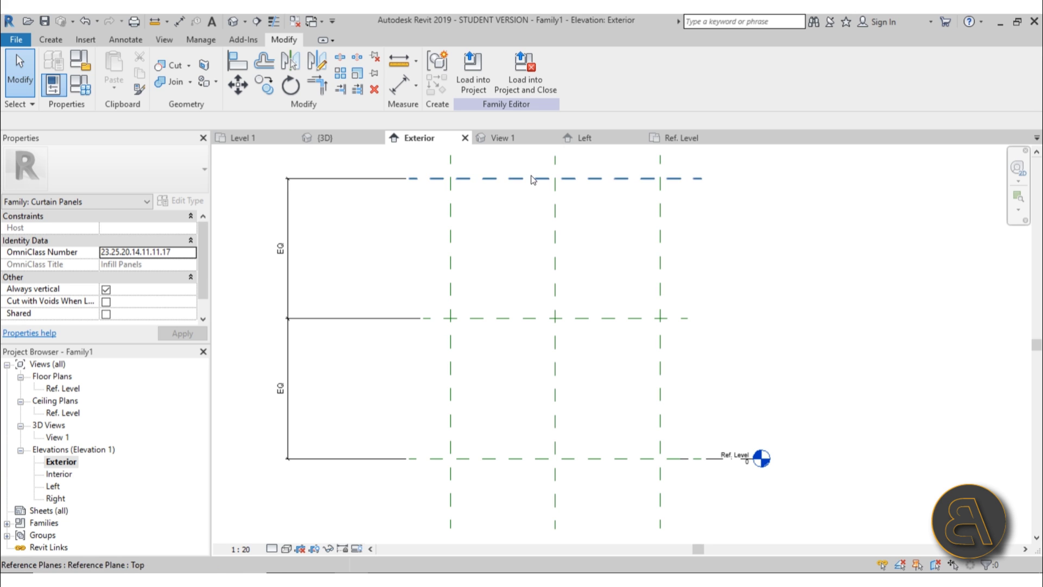
{"action": "middle_click_drag", "start_coordinate": [531, 175], "coordinate": [528, 183]}
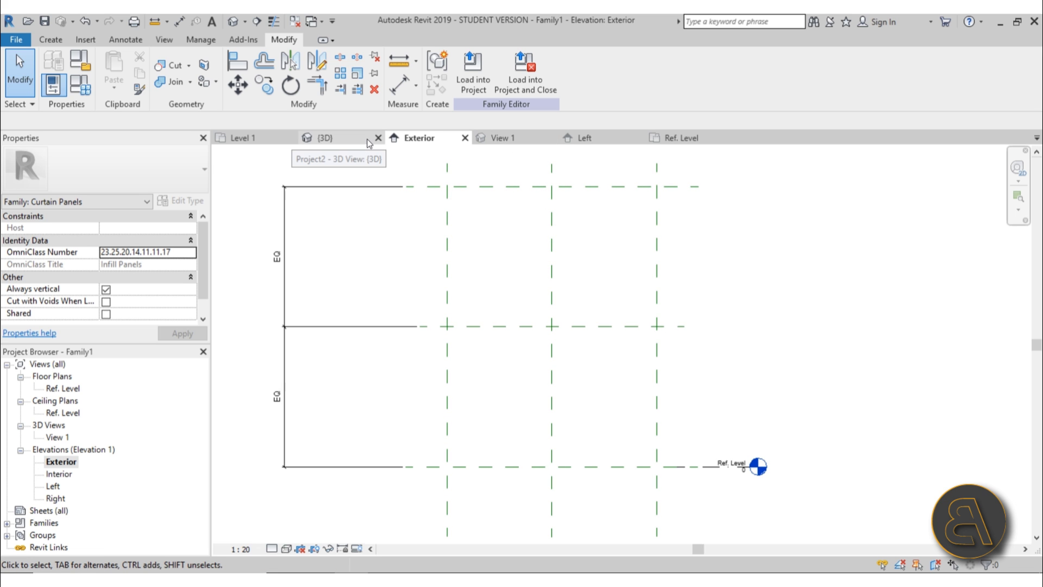
- Switch to the project's 3D view and open the type properties of the Storefront curtain wall
{"action": "left_click", "coordinate": [342, 139]}
{"action": "scroll", "coordinate": [505, 254], "scroll_direction": "up", "scroll_amount": 3}
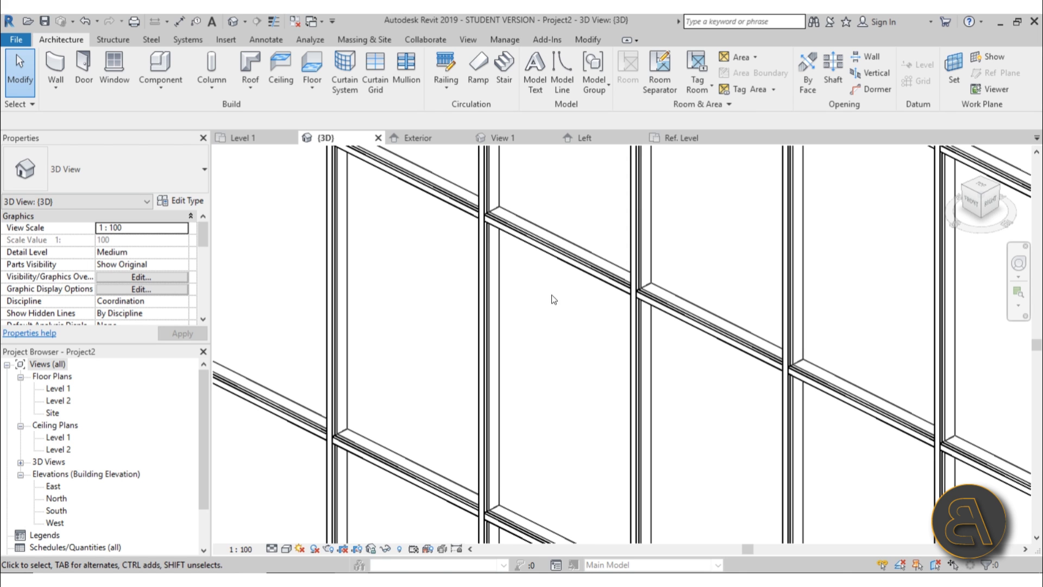
{"action": "middle_click_drag", "start_coordinate": [552, 297], "coordinate": [526, 231]}
{"action": "scroll", "coordinate": [526, 233], "scroll_direction": "down", "scroll_amount": 2}
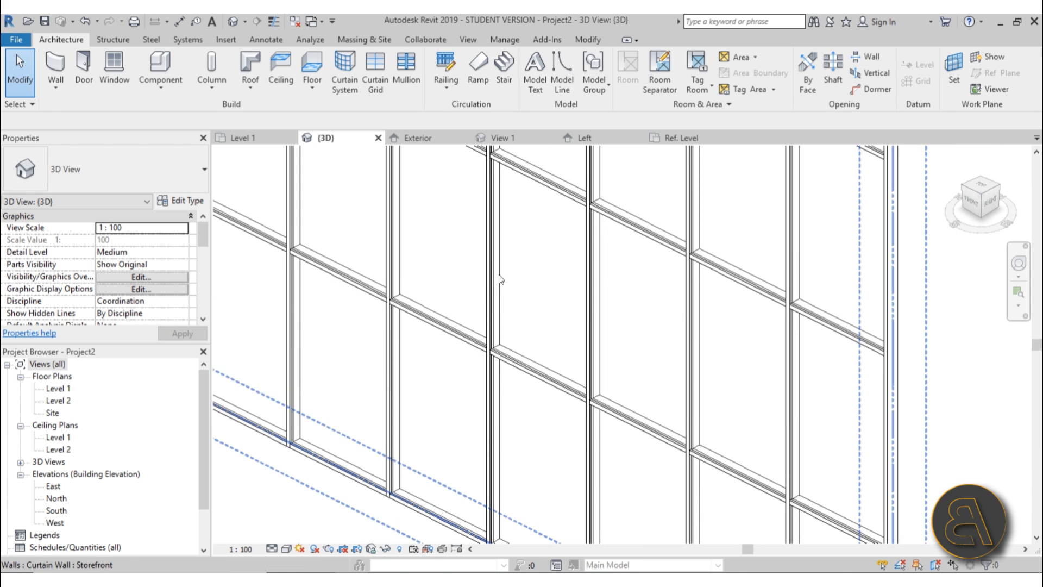
{"action": "scroll", "coordinate": [504, 270], "scroll_direction": "down", "scroll_amount": 2}
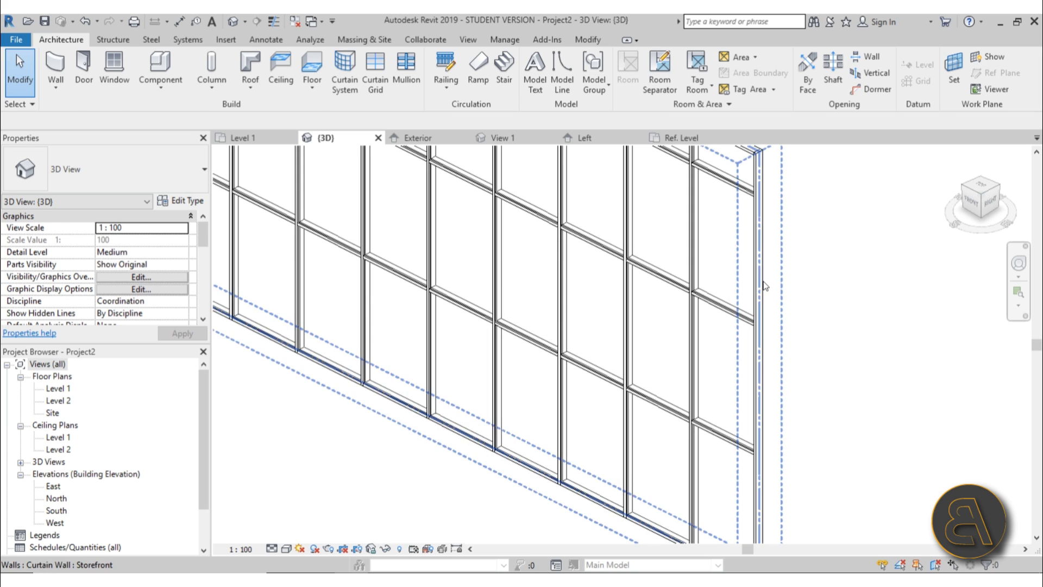
{"action": "left_click", "coordinate": [651, 315]}
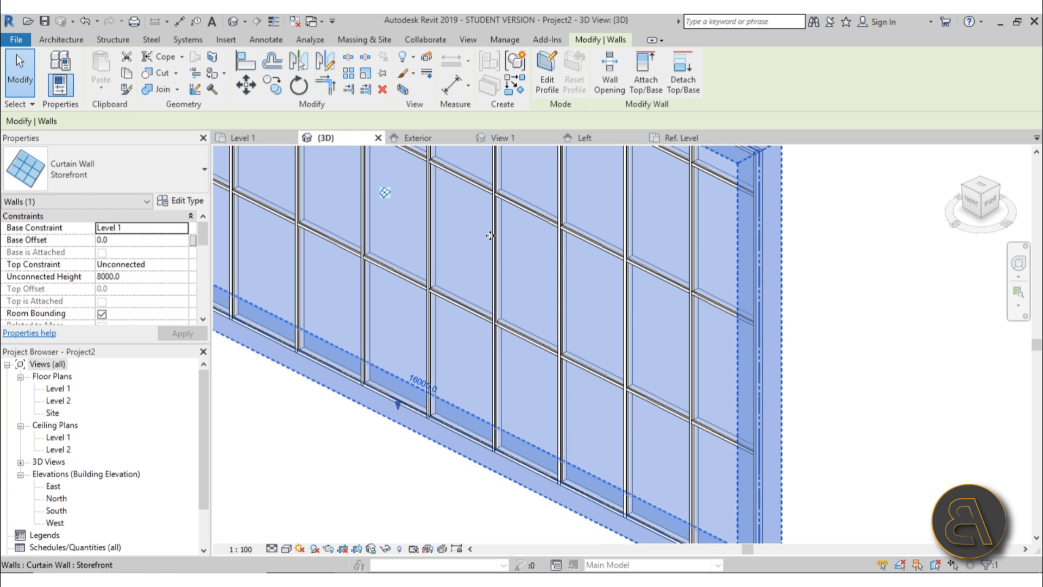
{"action": "left_click", "coordinate": [190, 207]}
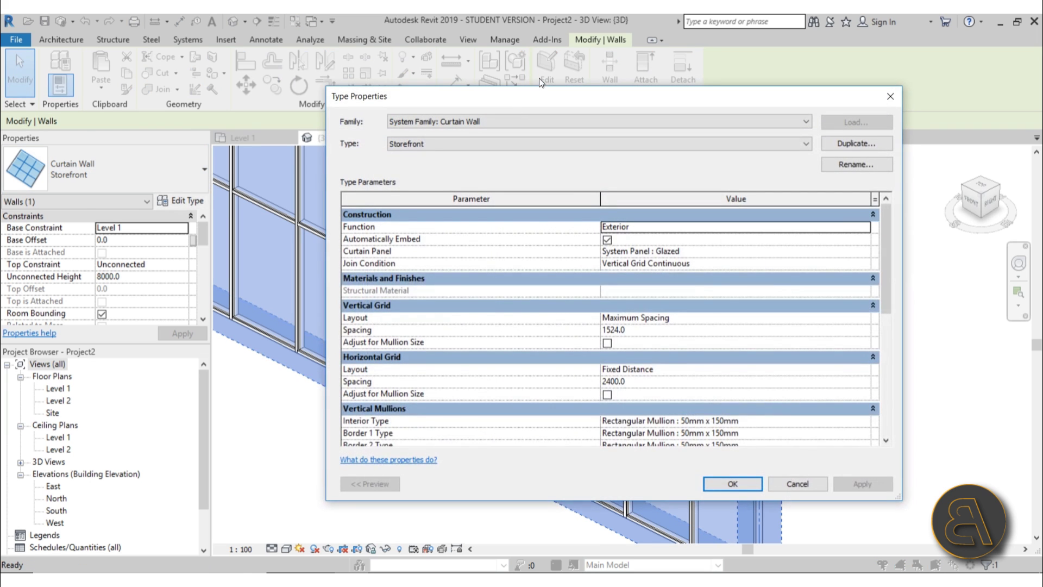
{"action": "left_click_drag", "start_coordinate": [526, 99], "coordinate": [412, 67]}
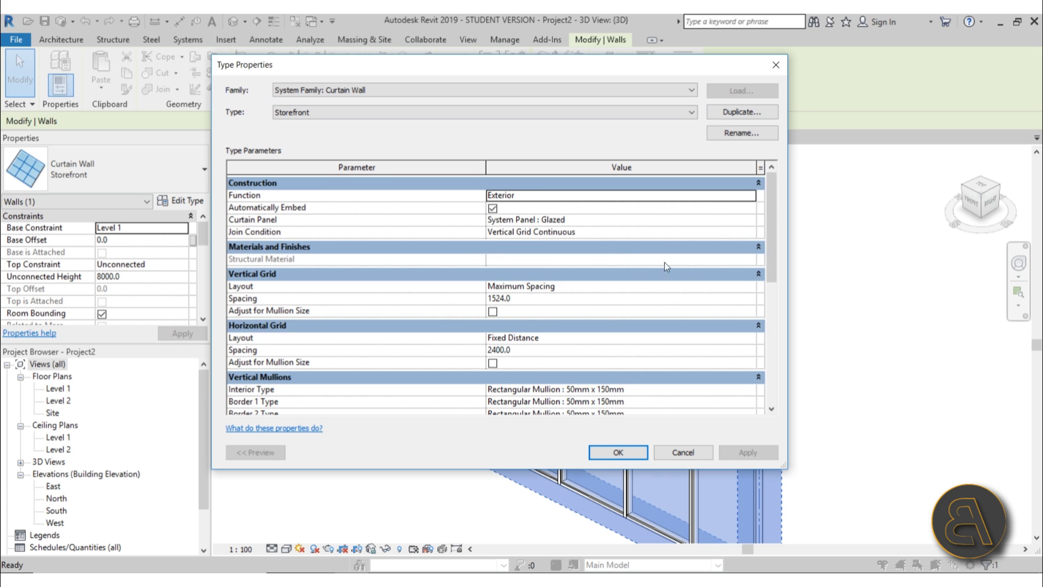
- Set the interior type and both border types of the vertical mullions to Rectangular Mullion : 30mm Square
{"action": "scroll", "coordinate": [664, 262], "scroll_direction": "down", "scroll_amount": 5}
{"action": "left_click", "coordinate": [742, 245]}
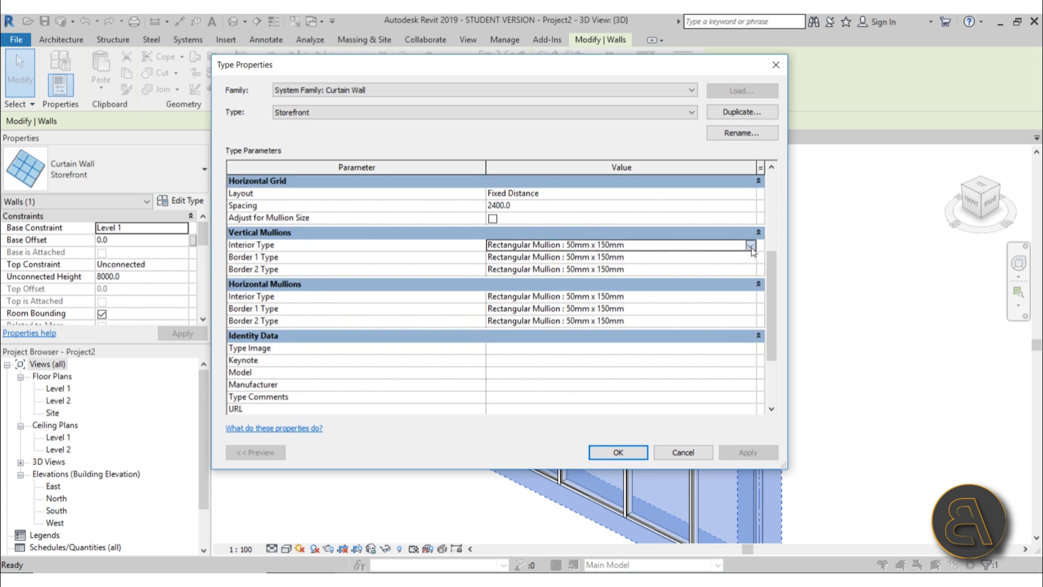
{"action": "left_click", "coordinate": [732, 246]}
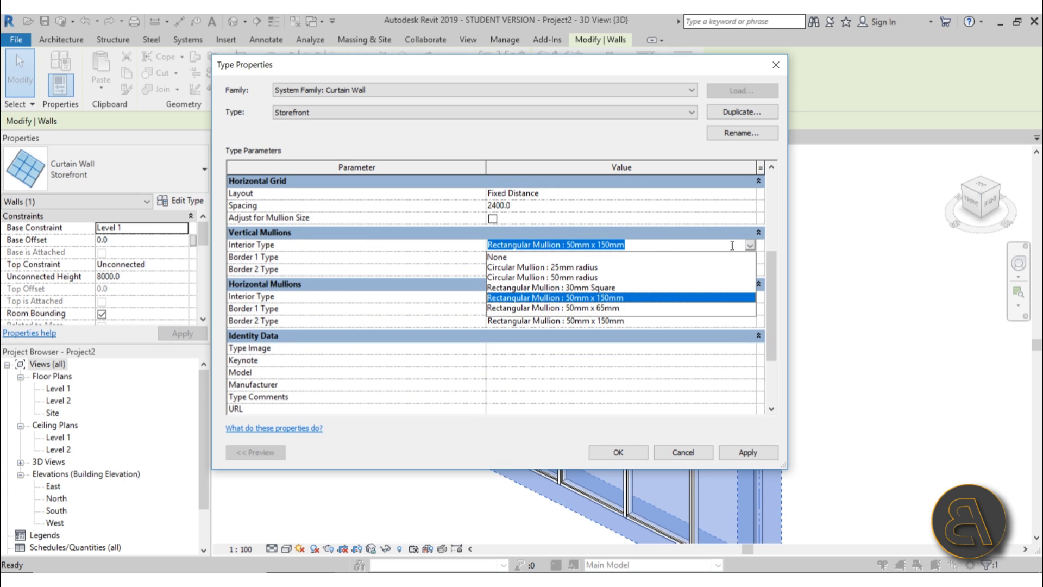
{"action": "left_click", "coordinate": [586, 288]}
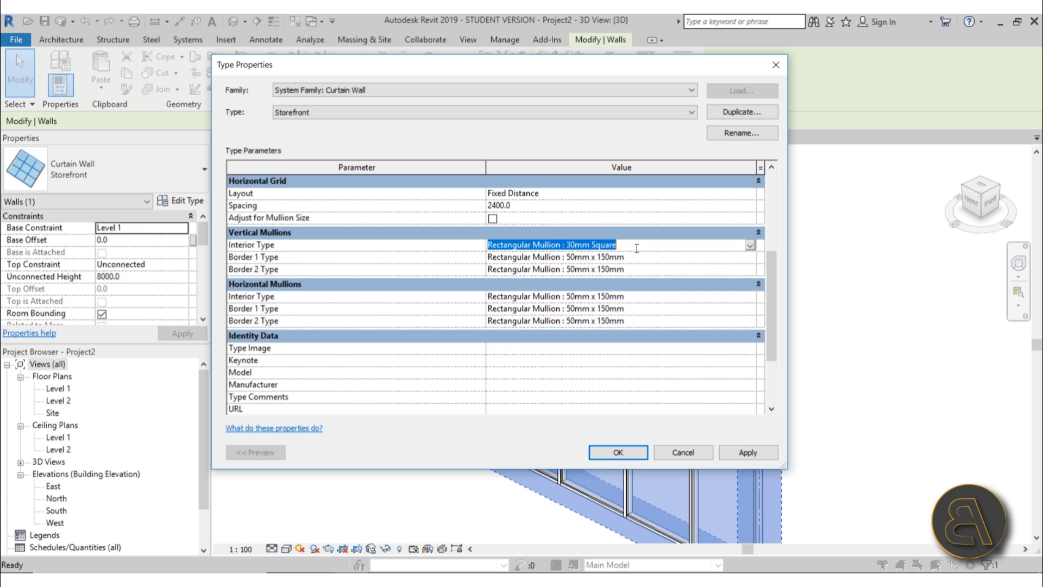
{"action": "left_click", "coordinate": [634, 257]}
{"action": "type", "text": "Rectangular Mullion : 30mm Square"}
{"action": "left_click", "coordinate": [634, 269]}
{"action": "left_click", "coordinate": [629, 271]}
{"action": "double_click", "coordinate": [630, 270]}
{"action": "left_click_drag", "start_coordinate": [629, 271], "coordinate": [361, 267]}
{"action": "type", "text": "Rectangular Mullion : 30mm Square"}
- Set the interior and both border types of the horizontal mullions to Rectangular Mullion : 30mm Square, then accept the type changes
{"action": "left_click", "coordinate": [581, 281]}
{"action": "left_click", "coordinate": [634, 296]}
{"action": "type", "text": "Rectangular Mullion : 30mm Square"}
{"action": "left_click", "coordinate": [627, 307]}
{"action": "left_click", "coordinate": [633, 311]}
{"action": "type", "text": "Rectangular Mullion : 30mm Square"}
{"action": "left_click", "coordinate": [628, 320]}
{"action": "left_click_drag", "start_coordinate": [628, 320], "coordinate": [500, 318]}
{"action": "type", "text": "Rectangular Mullion : 30mm Square"}
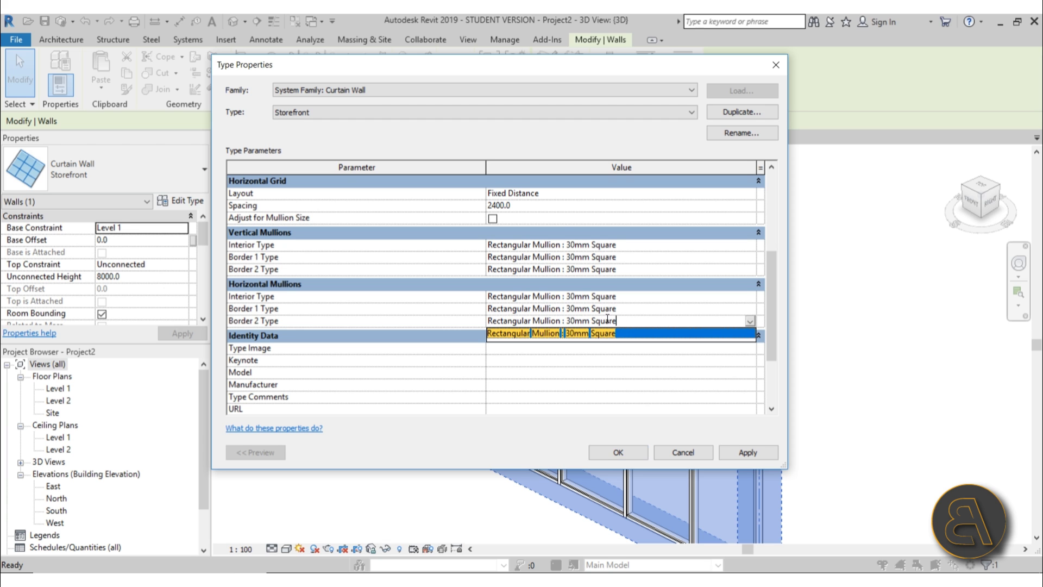
{"action": "left_click", "coordinate": [616, 342]}
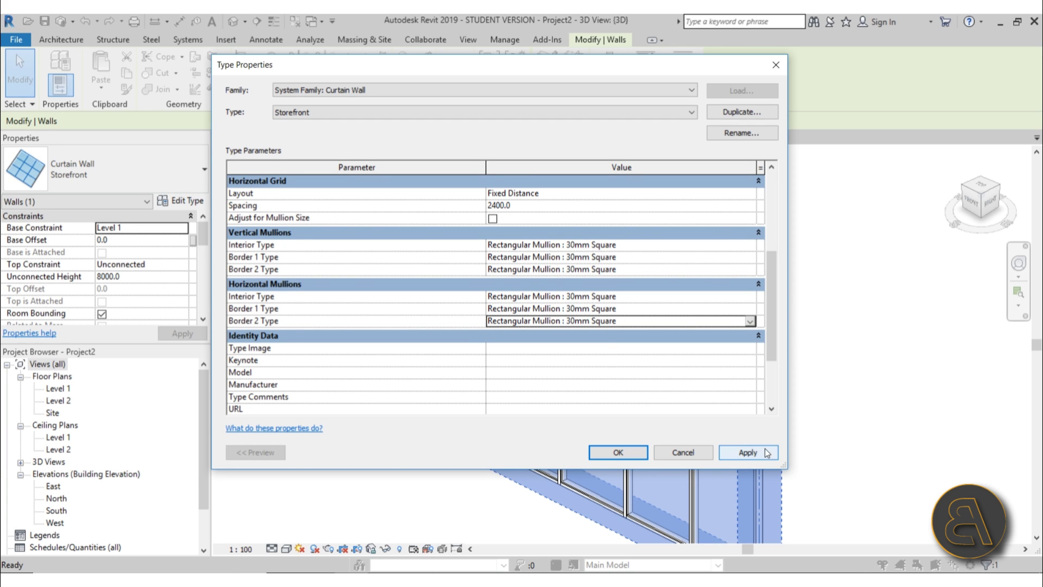
{"action": "left_click", "coordinate": [607, 451]}
{"action": "left_click", "coordinate": [861, 383]}
- Open the project's South elevation and set its detail level to Fine
{"action": "scroll", "coordinate": [625, 266], "scroll_direction": "up", "scroll_amount": 8}
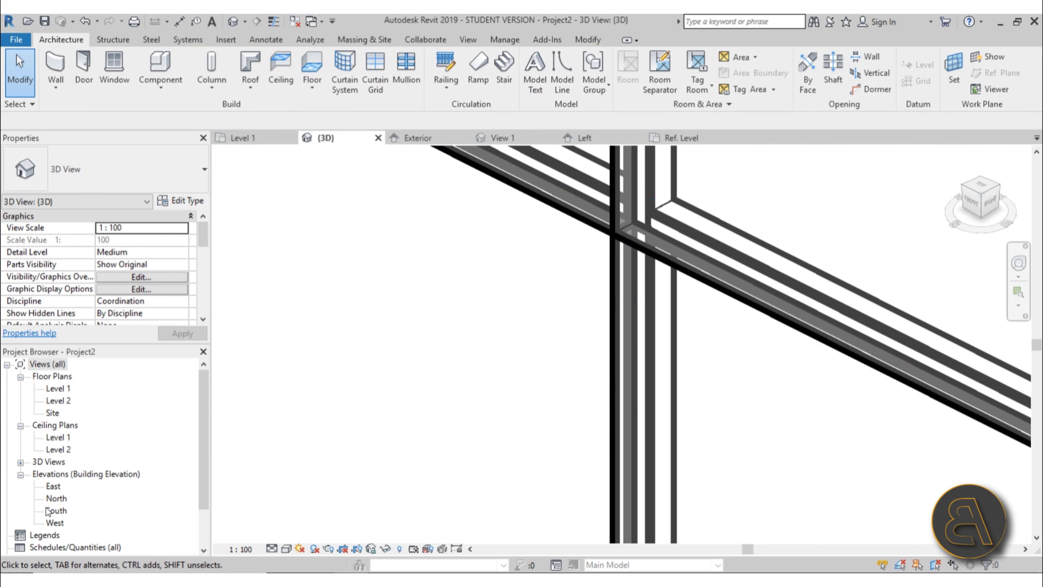
{"action": "double_click", "coordinate": [49, 510]}
{"action": "scroll", "coordinate": [584, 315], "scroll_direction": "up", "scroll_amount": 4}
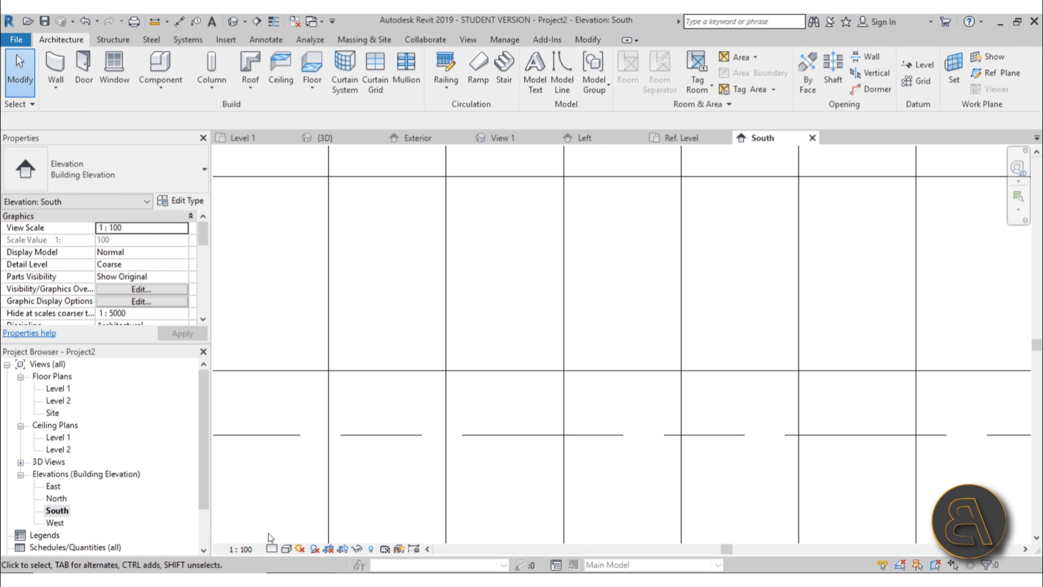
{"action": "left_click", "coordinate": [277, 550]}
{"action": "left_click", "coordinate": [288, 533]}
{"action": "scroll", "coordinate": [543, 305], "scroll_direction": "down", "scroll_amount": 4}
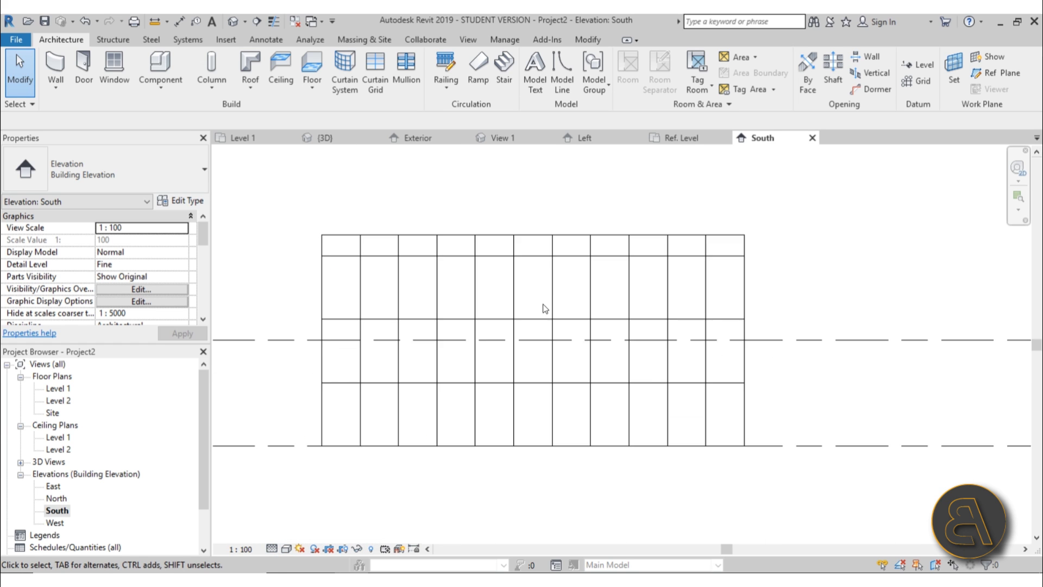
- Turn on thin line display and check the mullion edges near the corner of the wall
{"action": "scroll", "coordinate": [324, 220], "scroll_direction": "up", "scroll_amount": 6}
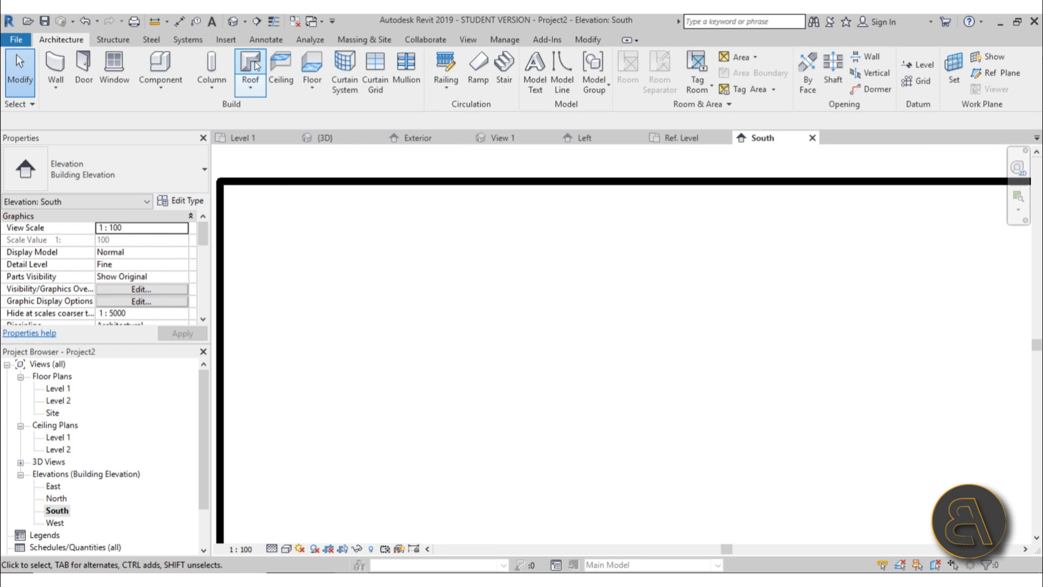
{"action": "left_click", "coordinate": [273, 24]}
{"action": "scroll", "coordinate": [449, 260], "scroll_direction": "down", "scroll_amount": 5}
{"action": "middle_click_drag", "start_coordinate": [449, 261], "coordinate": [437, 190]}
{"action": "scroll", "coordinate": [437, 190], "scroll_direction": "down", "scroll_amount": 2}
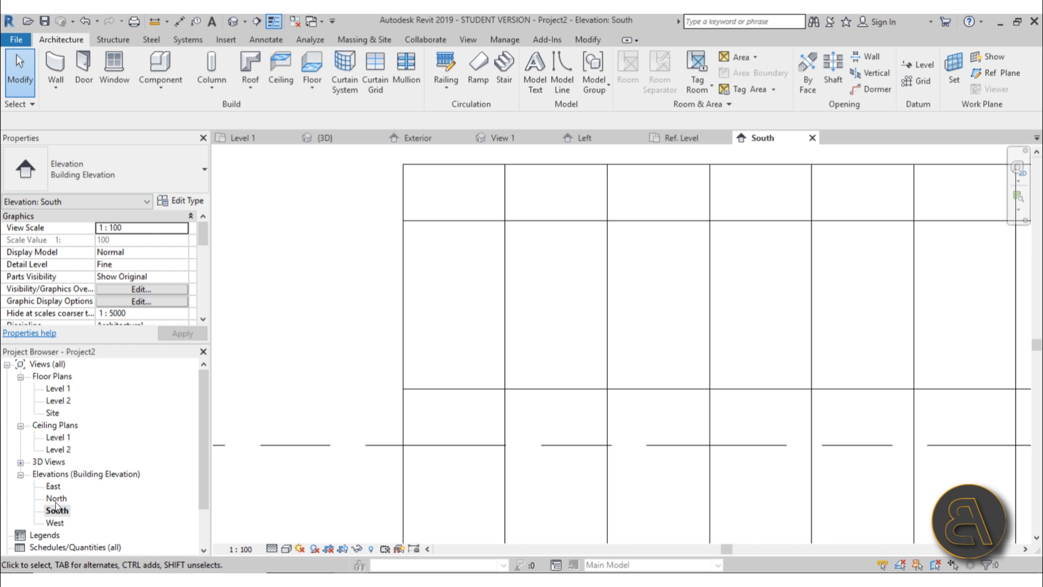
- Open the North elevation and measure the thickness of a horizontal mullion at a grid intersection
{"action": "double_click", "coordinate": [57, 498]}
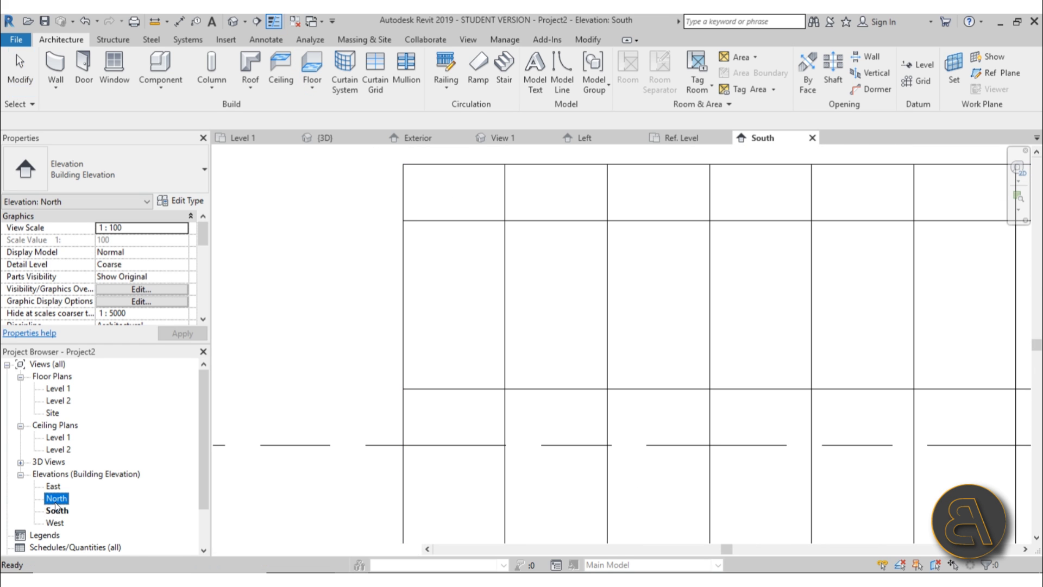
{"action": "scroll", "coordinate": [580, 321], "scroll_direction": "up", "scroll_amount": 3}
{"action": "scroll", "coordinate": [579, 318], "scroll_direction": "up", "scroll_amount": 5}
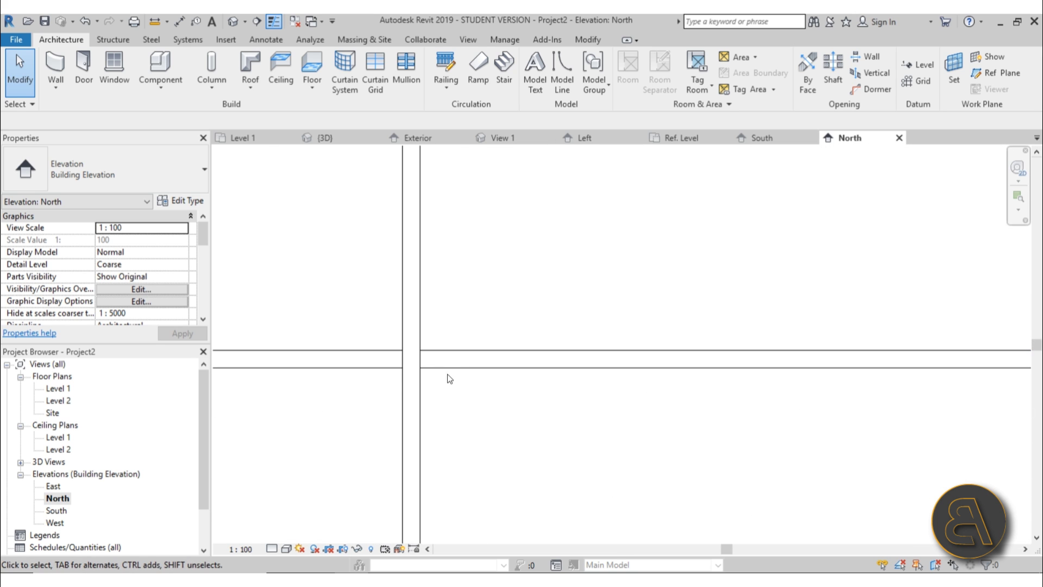
{"action": "middle_click_drag", "start_coordinate": [424, 342], "coordinate": [425, 305]}
{"action": "scroll", "coordinate": [425, 304], "scroll_direction": "up", "scroll_amount": 2}
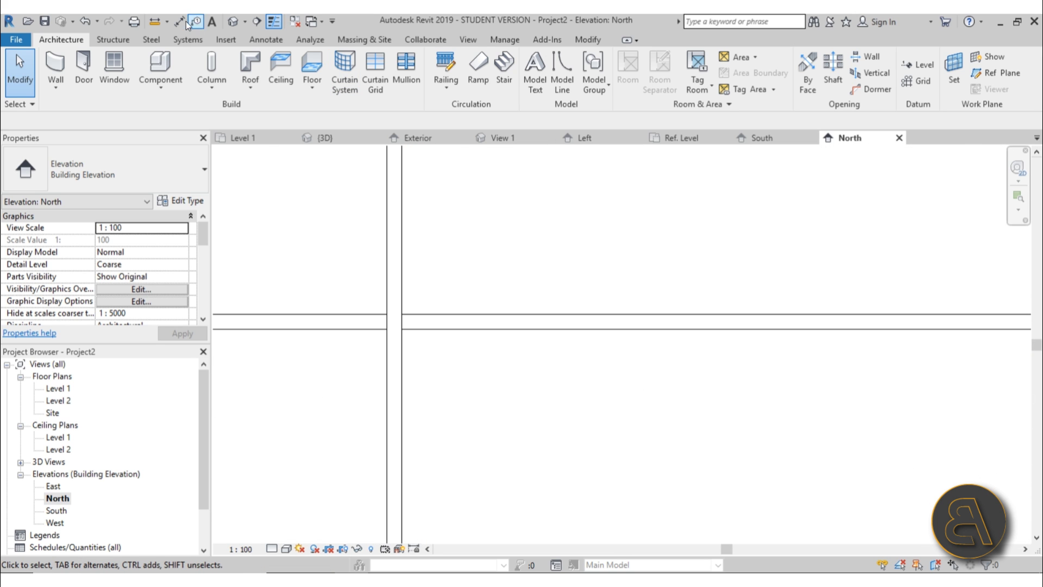
{"action": "left_click", "coordinate": [156, 22]}
{"action": "scroll", "coordinate": [394, 336], "scroll_direction": "up", "scroll_amount": 1}
{"action": "left_click", "coordinate": [428, 287]}
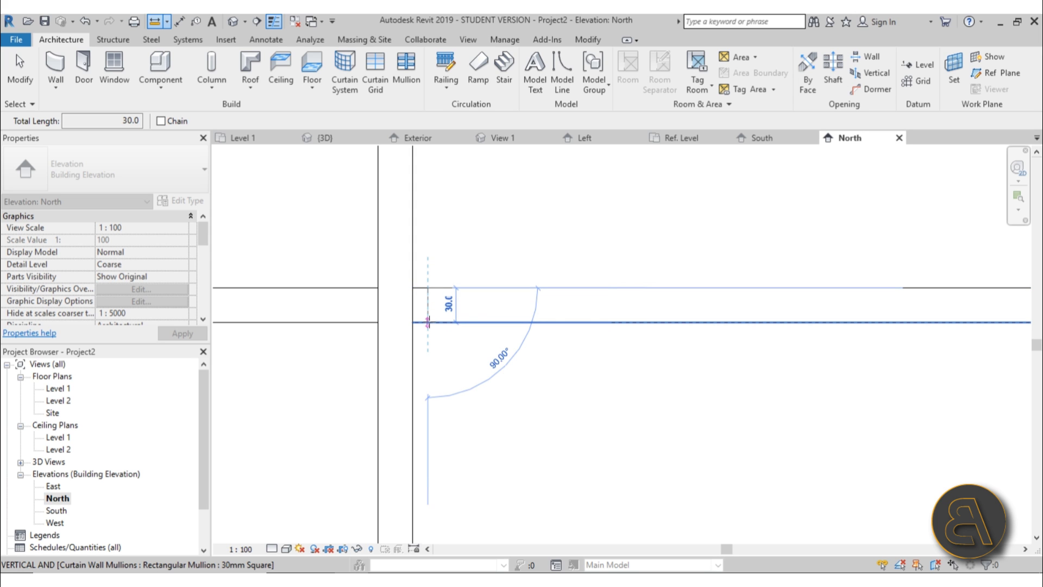
{"action": "key", "text": "Escape"}
{"action": "key", "text": "Escape"}
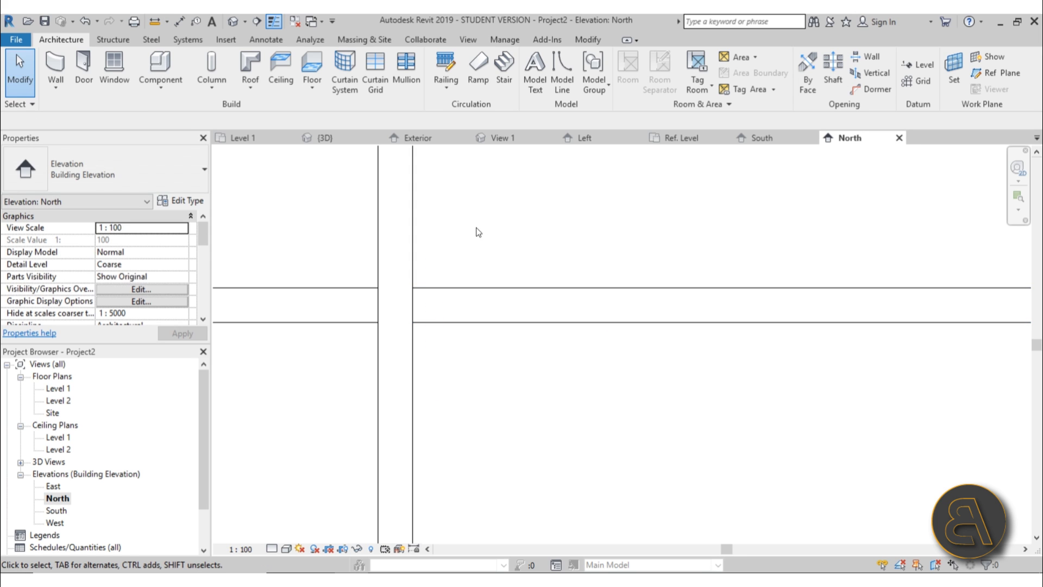
- Return to the curtain panel family's Exterior elevation and bring up the tools for creating solid forms
{"action": "left_click", "coordinate": [518, 138]}
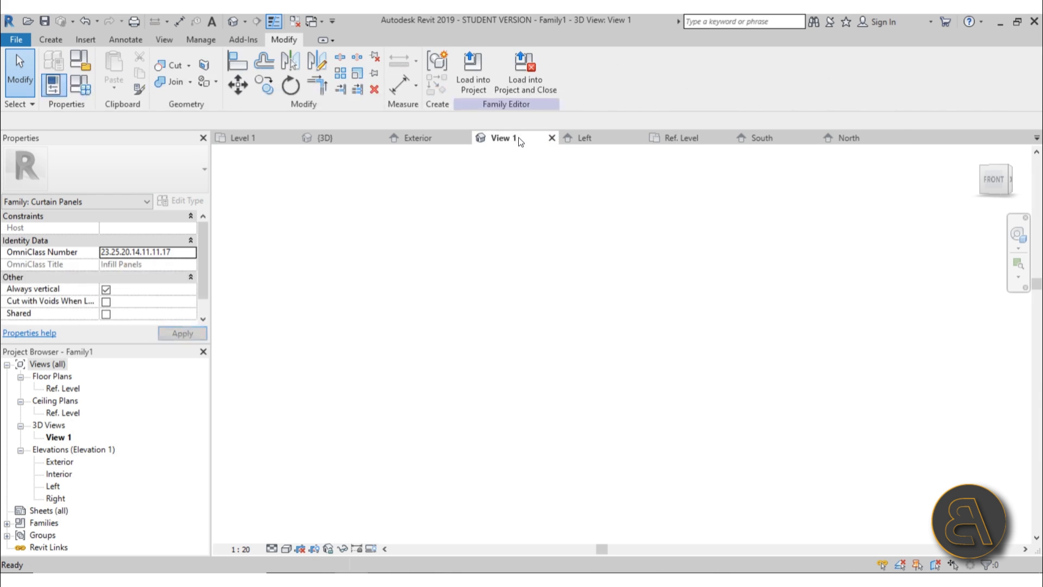
{"action": "left_click", "coordinate": [595, 140]}
{"action": "left_click", "coordinate": [679, 139]}
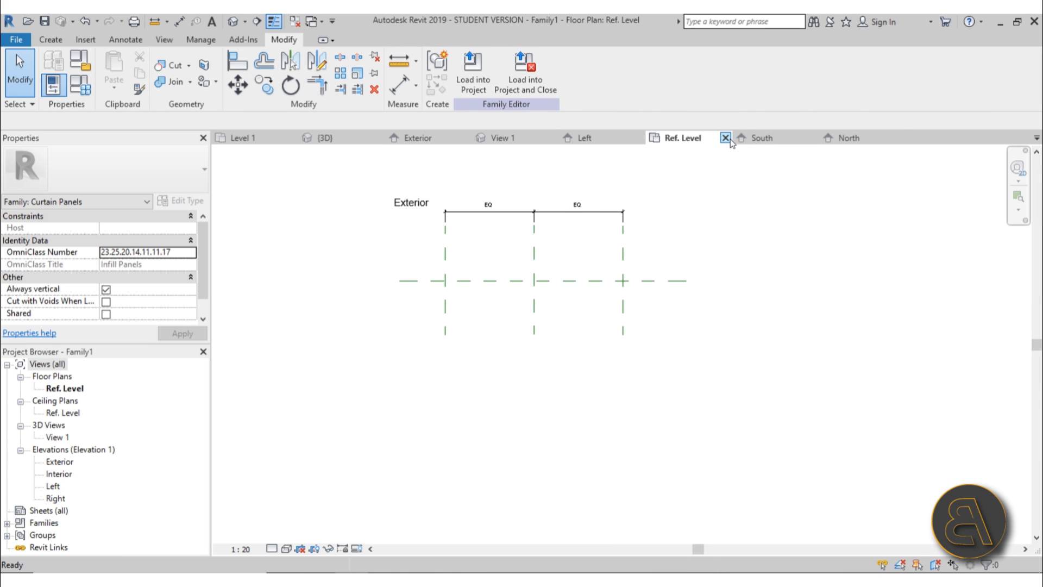
{"action": "left_click", "coordinate": [766, 141]}
{"action": "left_click", "coordinate": [683, 139]}
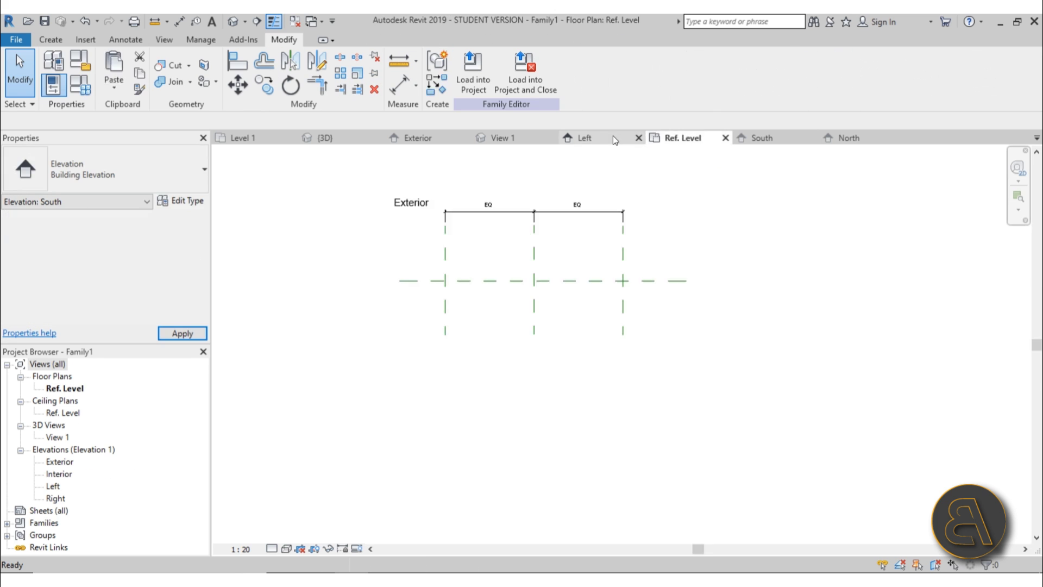
{"action": "left_click", "coordinate": [603, 137]}
{"action": "left_click", "coordinate": [536, 136]}
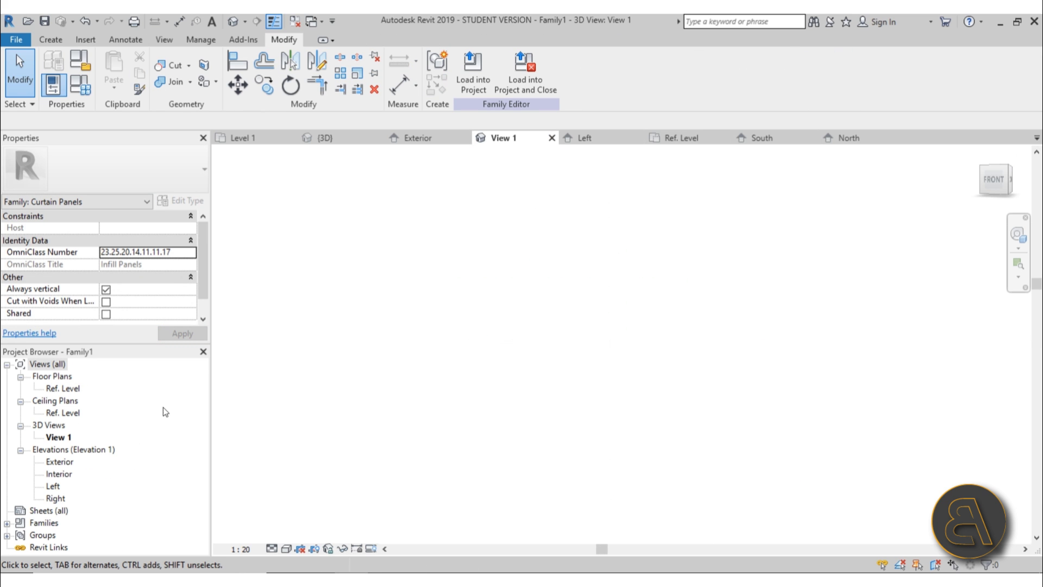
{"action": "double_click", "coordinate": [57, 462]}
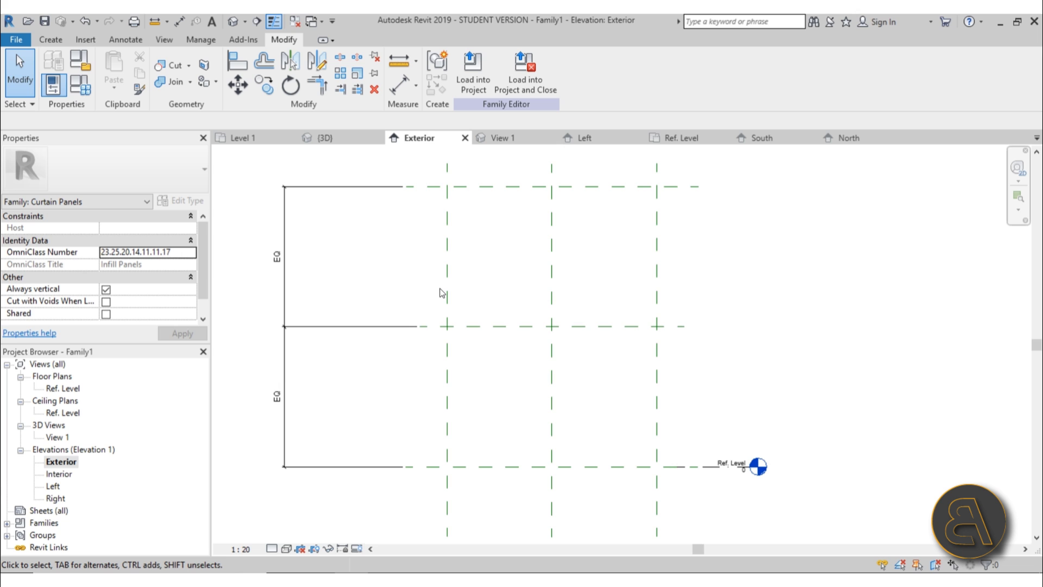
{"action": "left_click", "coordinate": [50, 39]}
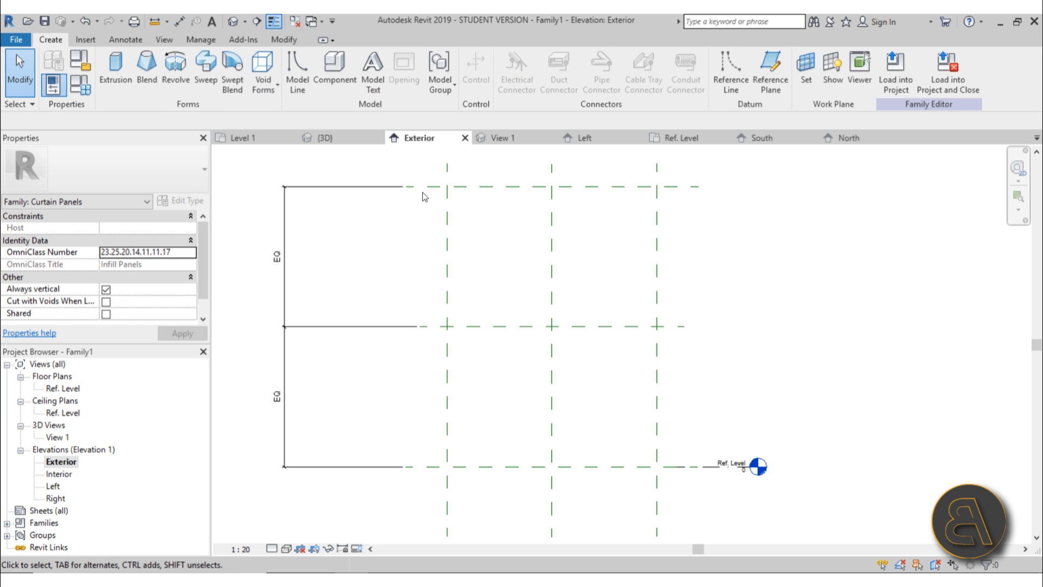
- Start an Extrusion and sketch a rectangle around the outer reference planes with a 15 mm outward offset
{"action": "left_click", "coordinate": [115, 86]}
{"action": "left_click", "coordinate": [509, 63]}
{"action": "left_click", "coordinate": [196, 121]}
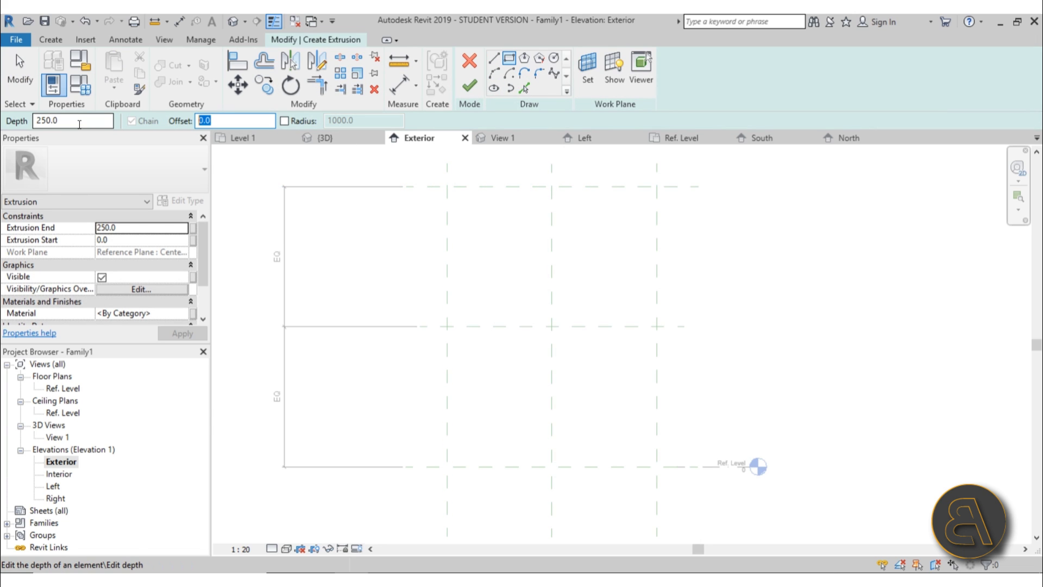
{"action": "type", "text": "15"}
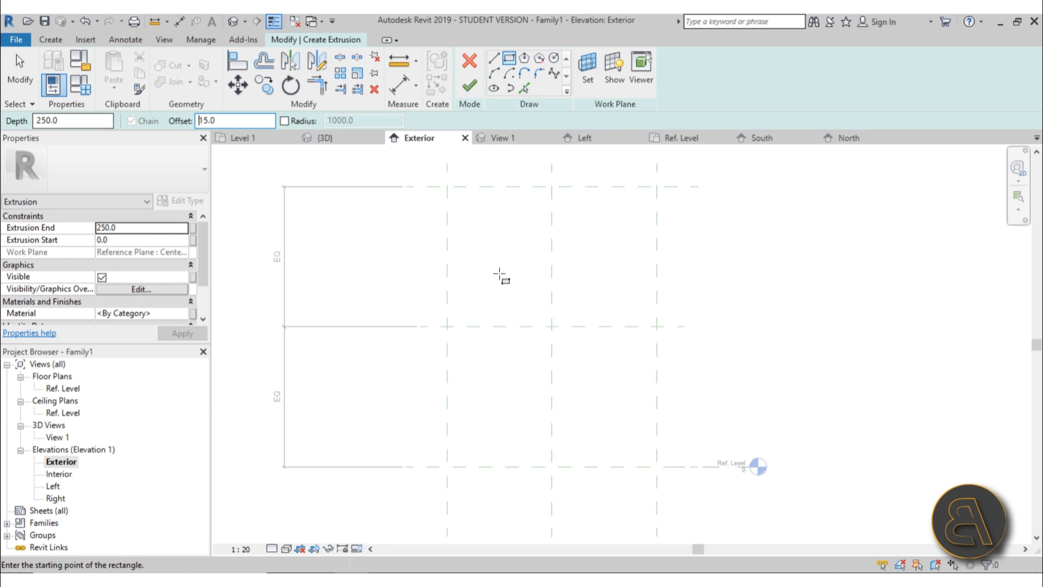
{"action": "left_click", "coordinate": [447, 186]}
{"action": "scroll", "coordinate": [685, 489], "scroll_direction": "up", "scroll_amount": 3}
{"action": "left_click", "coordinate": [629, 449]}
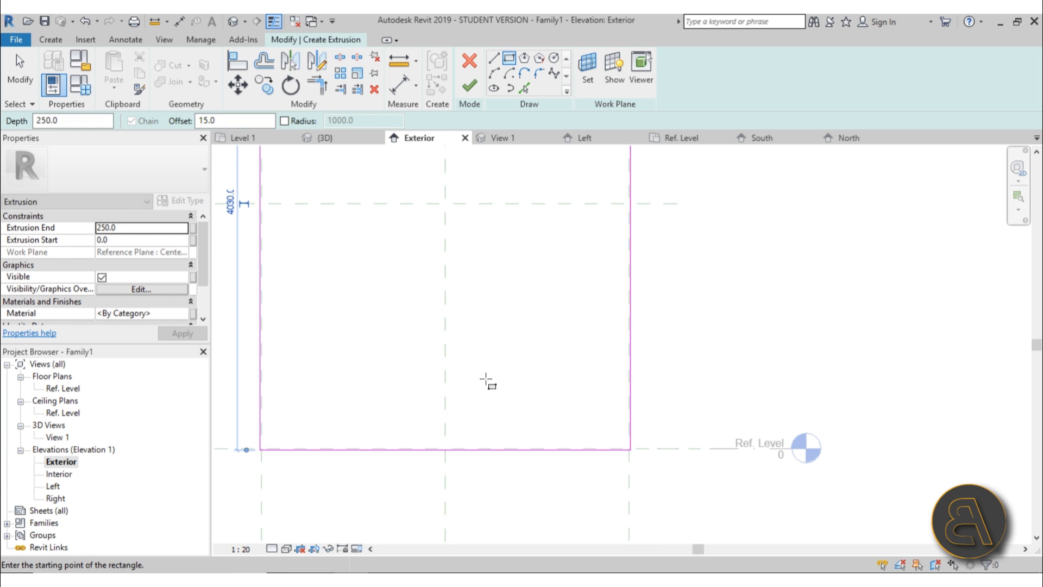
{"action": "scroll", "coordinate": [520, 328], "scroll_direction": "down", "scroll_amount": 3}
{"action": "scroll", "coordinate": [353, 179], "scroll_direction": "up", "scroll_amount": 2}
{"action": "scroll", "coordinate": [353, 179], "scroll_direction": "up", "scroll_amount": 3}
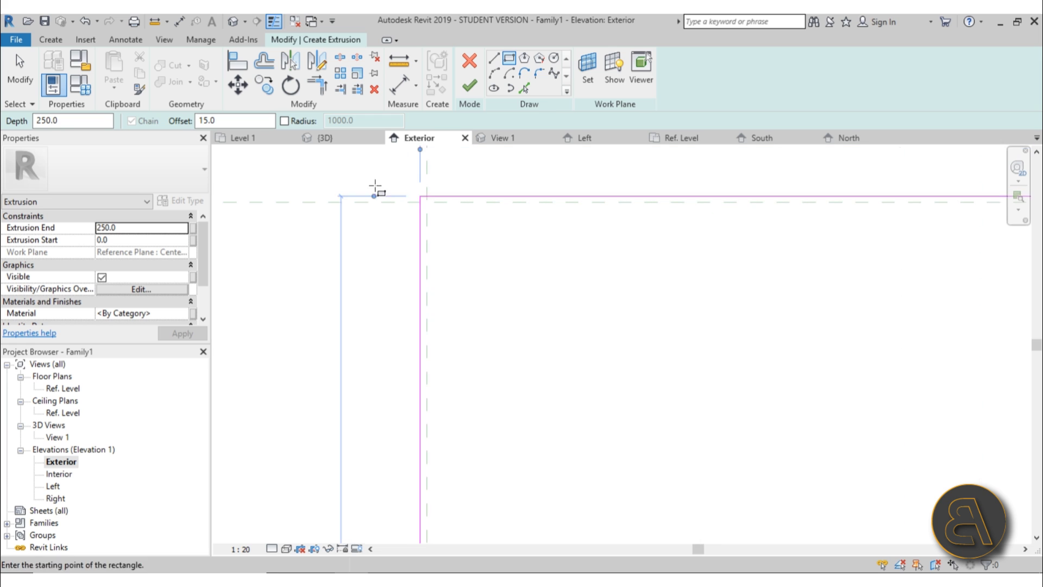
{"action": "key", "text": "Escape"}
{"action": "scroll", "coordinate": [428, 210], "scroll_direction": "up", "scroll_amount": 1}
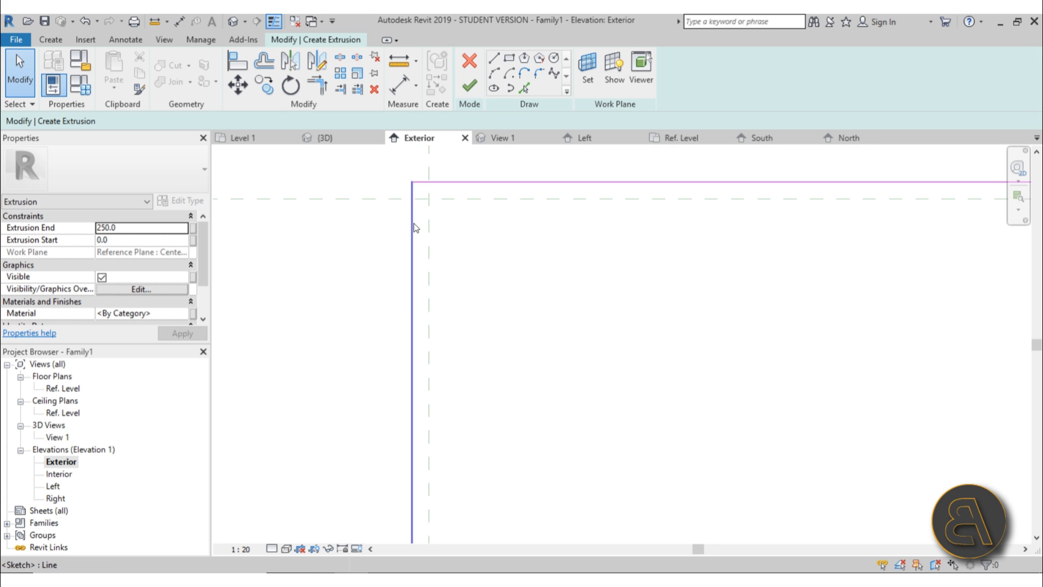
- Dimension the gap between the upper reference plane and the rectangle's upper edge with an aligned dimension
{"action": "middle_click_drag", "start_coordinate": [506, 211], "coordinate": [482, 234]}
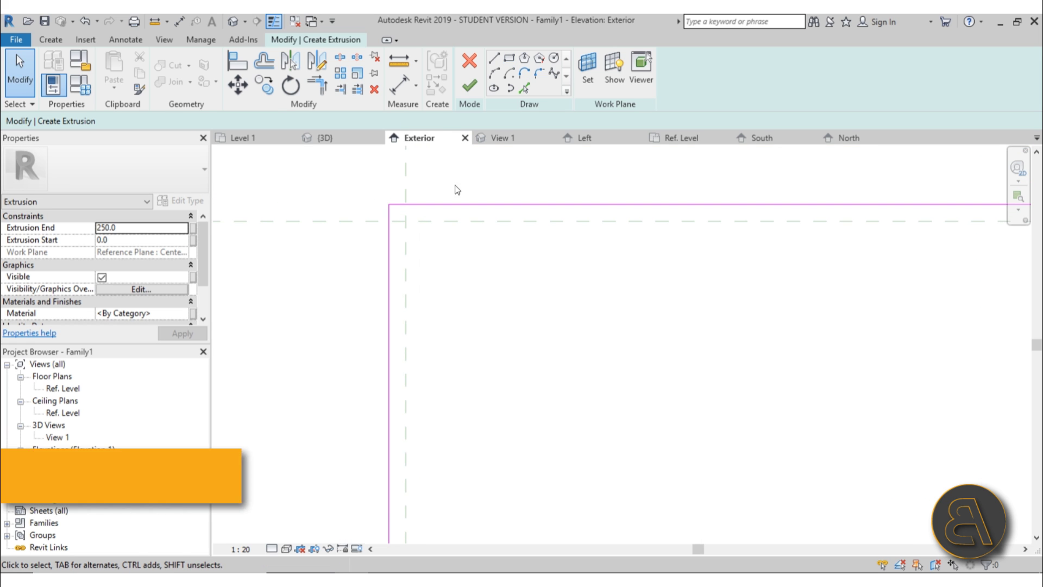
{"action": "key", "text": "d"}
{"action": "key", "text": "i"}
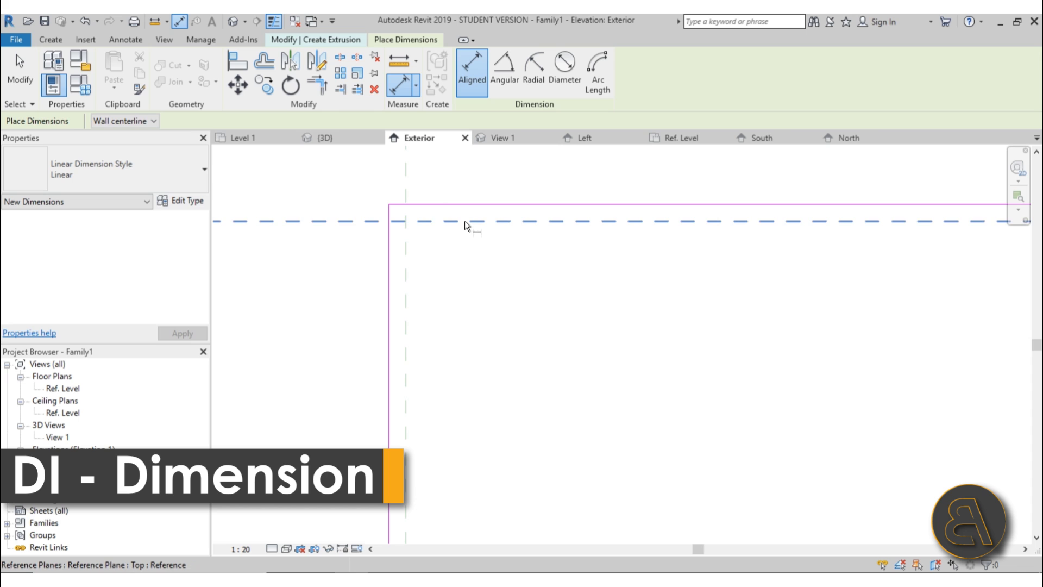
{"action": "left_click", "coordinate": [464, 221]}
{"action": "left_click", "coordinate": [464, 207]}
{"action": "scroll", "coordinate": [471, 194], "scroll_direction": "down", "scroll_amount": 3}
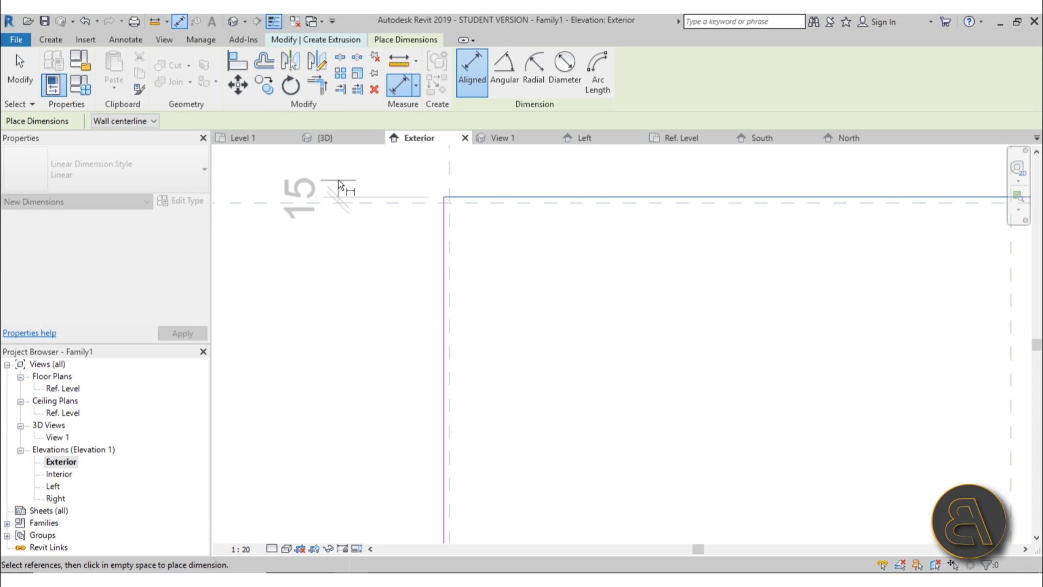
{"action": "left_click", "coordinate": [338, 182]}
- Dimension the gap between the rectangle's left edge and the adjacent vertical reference plane
{"action": "left_click", "coordinate": [549, 202]}
{"action": "scroll", "coordinate": [478, 145], "scroll_direction": "down", "scroll_amount": 2}
{"action": "middle_click_drag", "start_coordinate": [458, 182], "coordinate": [466, 261]}
{"action": "left_click", "coordinate": [461, 292]}
{"action": "left_click", "coordinate": [422, 198]}
{"action": "left_click", "coordinate": [464, 360]}
{"action": "scroll", "coordinate": [622, 315], "scroll_direction": "down", "scroll_amount": 2}
- Dimension the gap between the rectangle's right edge and the adjacent vertical reference plane
{"action": "middle_click_drag", "start_coordinate": [621, 315], "coordinate": [193, 294]}
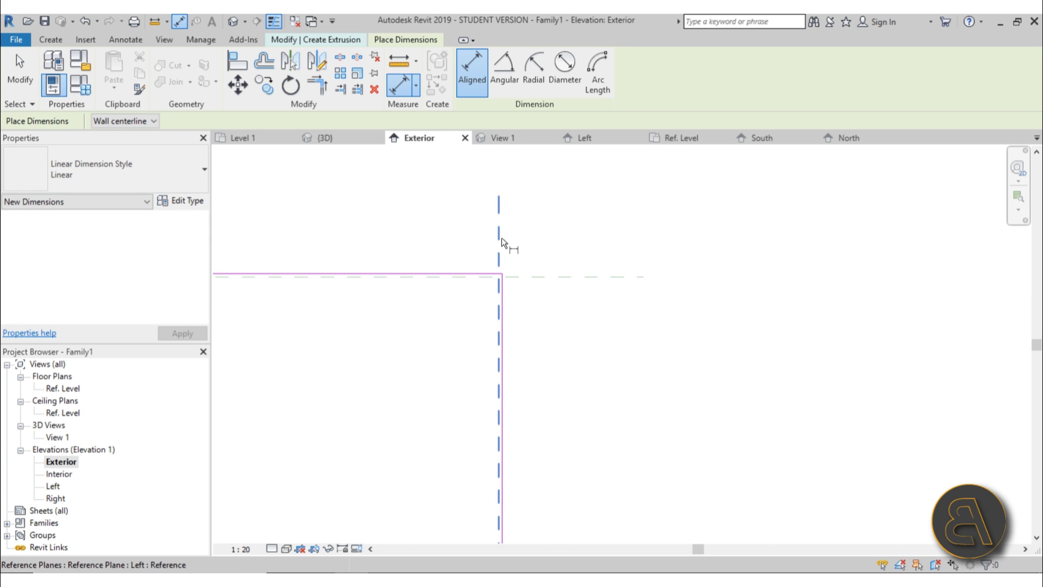
{"action": "left_click", "coordinate": [501, 237]}
{"action": "scroll", "coordinate": [586, 210], "scroll_direction": "down", "scroll_amount": 3}
{"action": "left_click", "coordinate": [588, 214]}
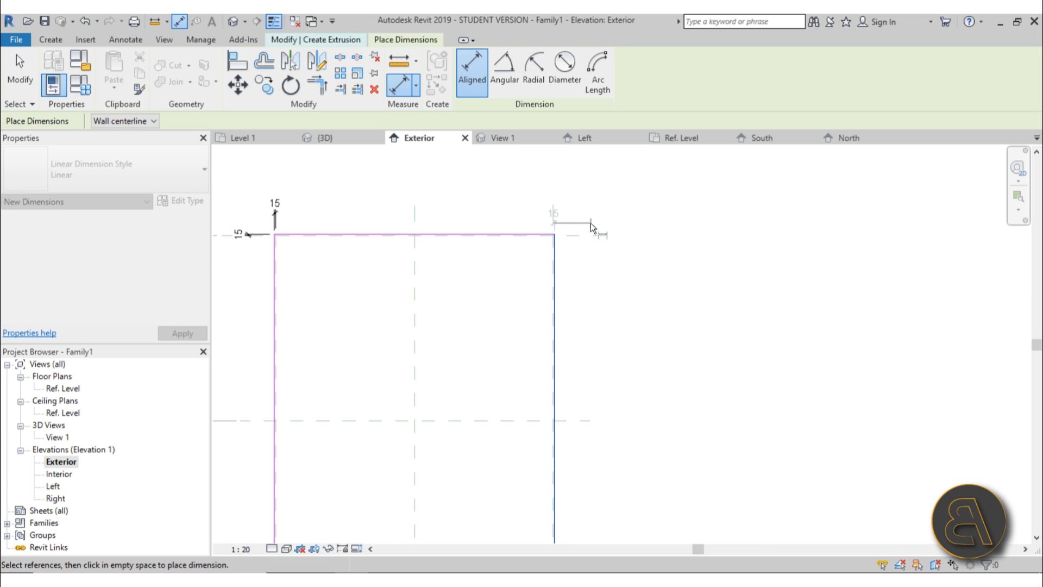
{"action": "left_click", "coordinate": [556, 262]}
- Dimension the gap between the rectangle's lower edge and the base reference plane, and finish the extrusion sketch
{"action": "scroll", "coordinate": [630, 311], "scroll_direction": "down", "scroll_amount": 3}
{"action": "middle_click_drag", "start_coordinate": [453, 465], "coordinate": [480, 301]}
{"action": "scroll", "coordinate": [481, 301], "scroll_direction": "up", "scroll_amount": 3}
{"action": "scroll", "coordinate": [617, 226], "scroll_direction": "up", "scroll_amount": 3}
{"action": "left_click", "coordinate": [569, 243]}
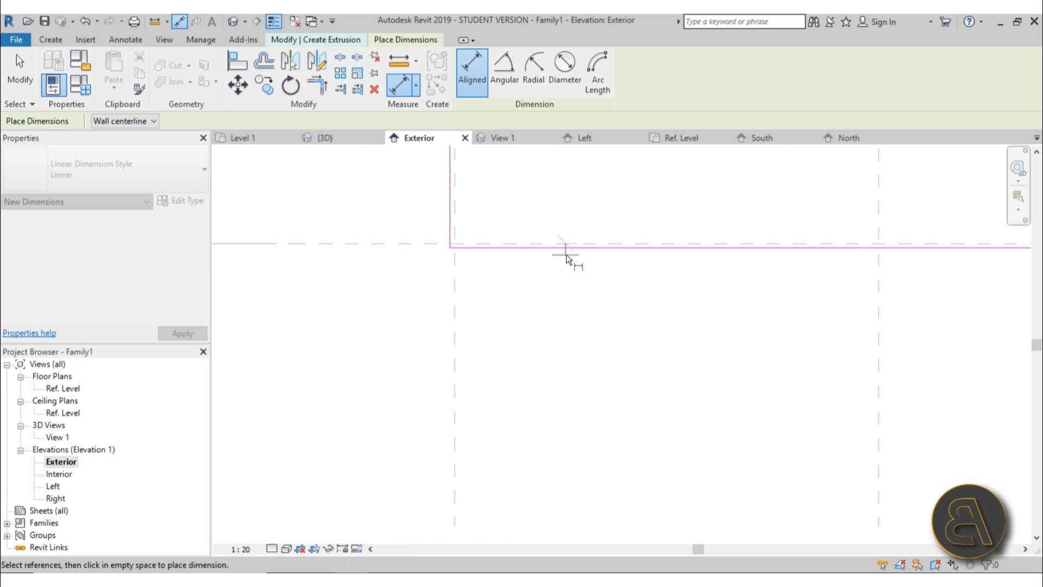
{"action": "scroll", "coordinate": [526, 287], "scroll_direction": "down", "scroll_amount": 2}
{"action": "scroll", "coordinate": [527, 287], "scroll_direction": "down", "scroll_amount": 2}
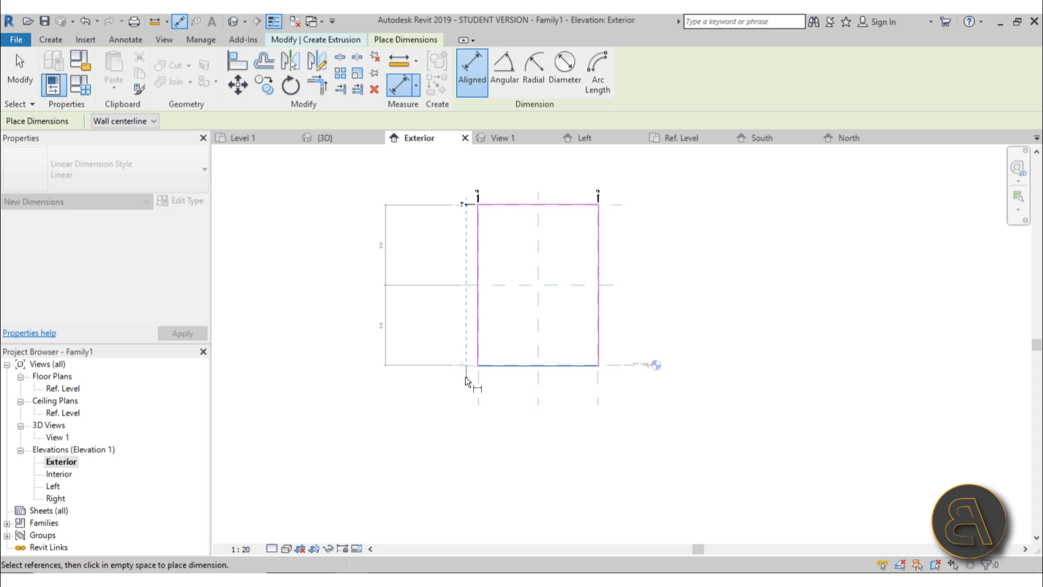
{"action": "left_click", "coordinate": [465, 377]}
{"action": "key", "text": "Escape"}
{"action": "key", "text": "Escape"}
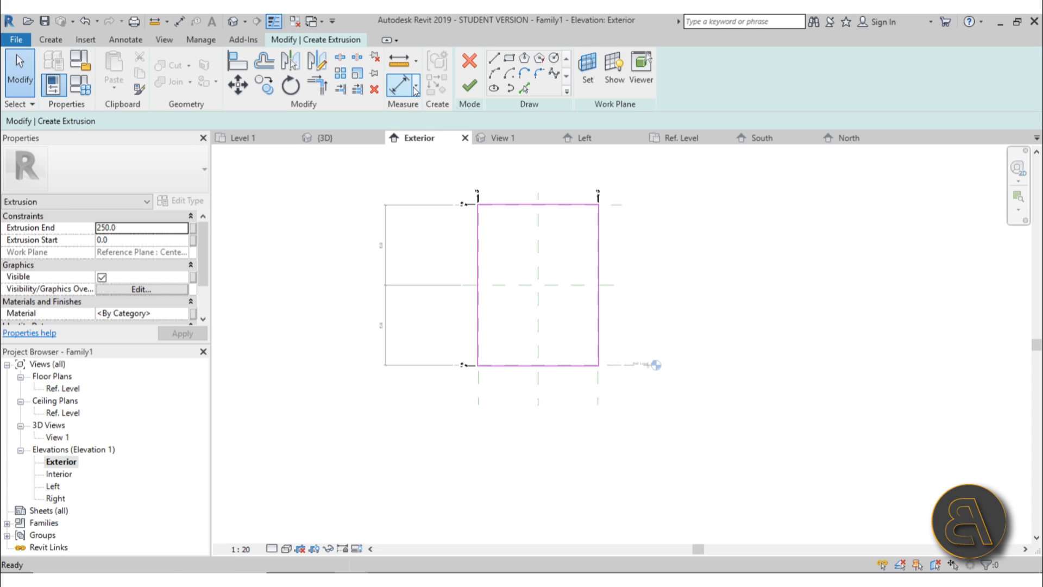
{"action": "scroll", "coordinate": [512, 255], "scroll_direction": "up", "scroll_amount": 3}
{"action": "left_click", "coordinate": [466, 96]}
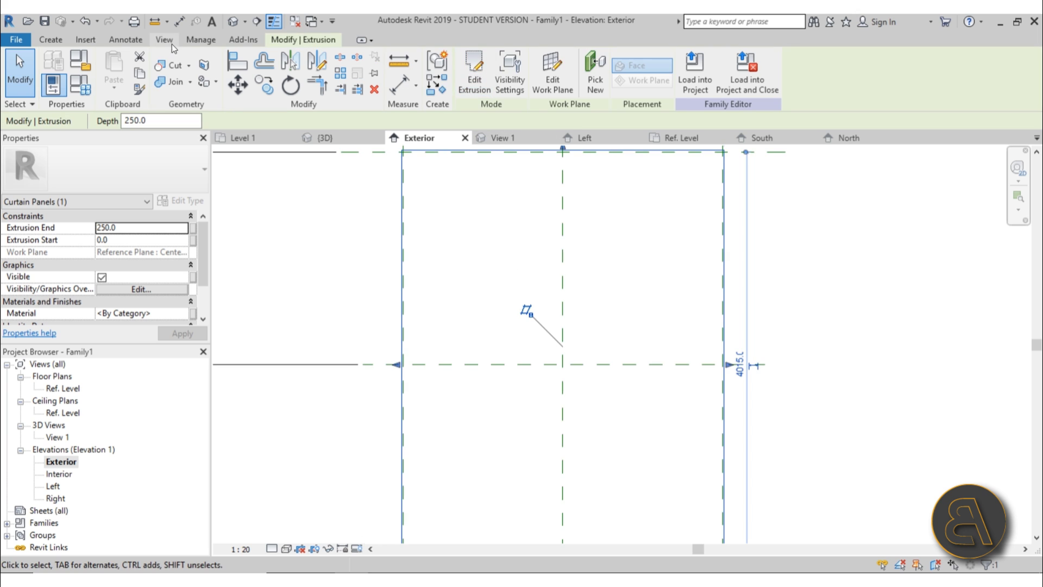
- Open the Ref. Level floor plan and check the extrusion's depth relative to the horizontal reference plane
{"action": "double_click", "coordinate": [55, 401]}
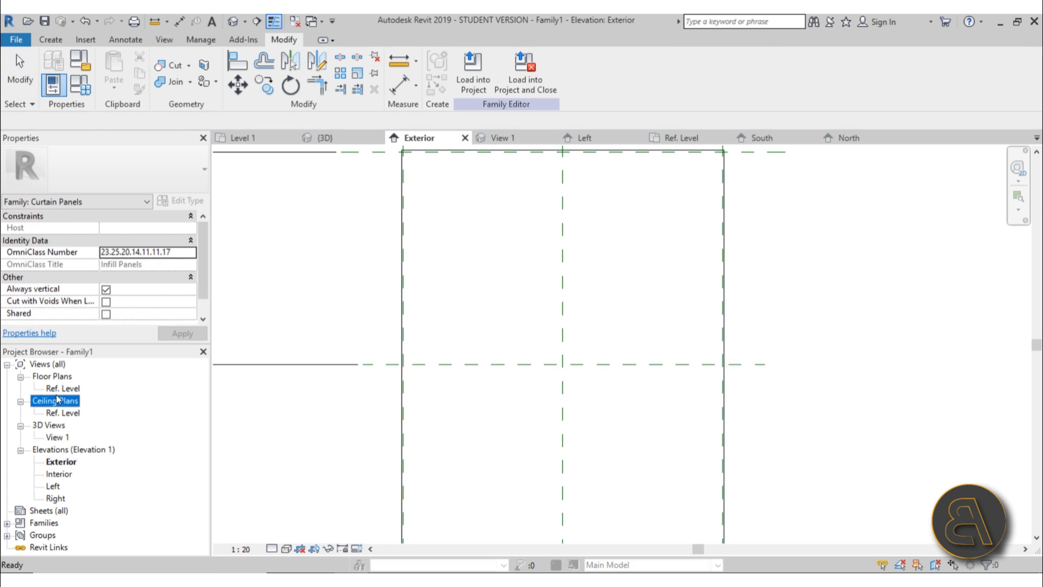
{"action": "double_click", "coordinate": [58, 388]}
{"action": "scroll", "coordinate": [475, 275], "scroll_direction": "up", "scroll_amount": 4}
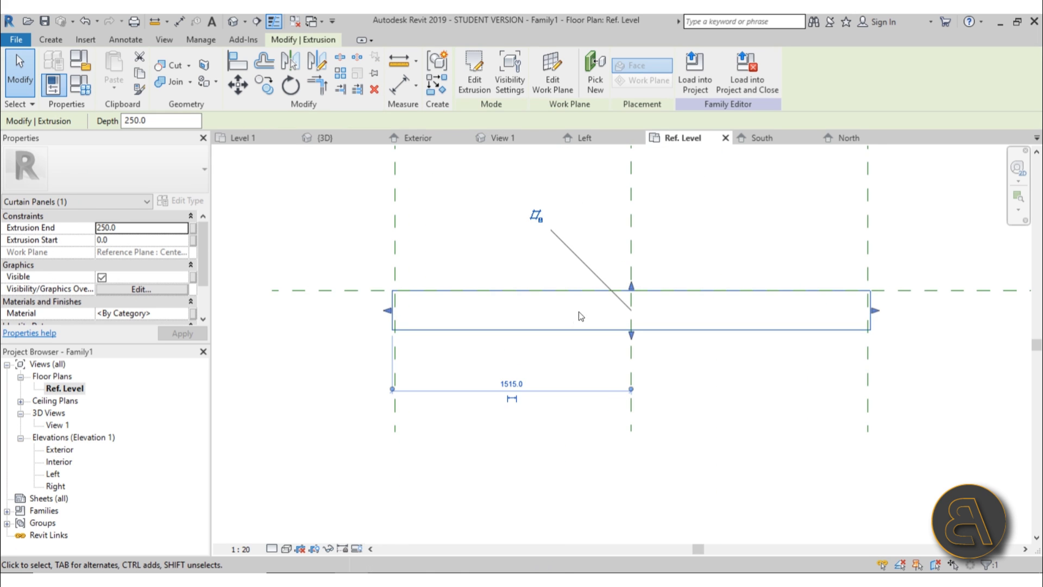
{"action": "scroll", "coordinate": [472, 296], "scroll_direction": "down", "scroll_amount": 2}
{"action": "scroll", "coordinate": [303, 350], "scroll_direction": "down", "scroll_amount": 2}
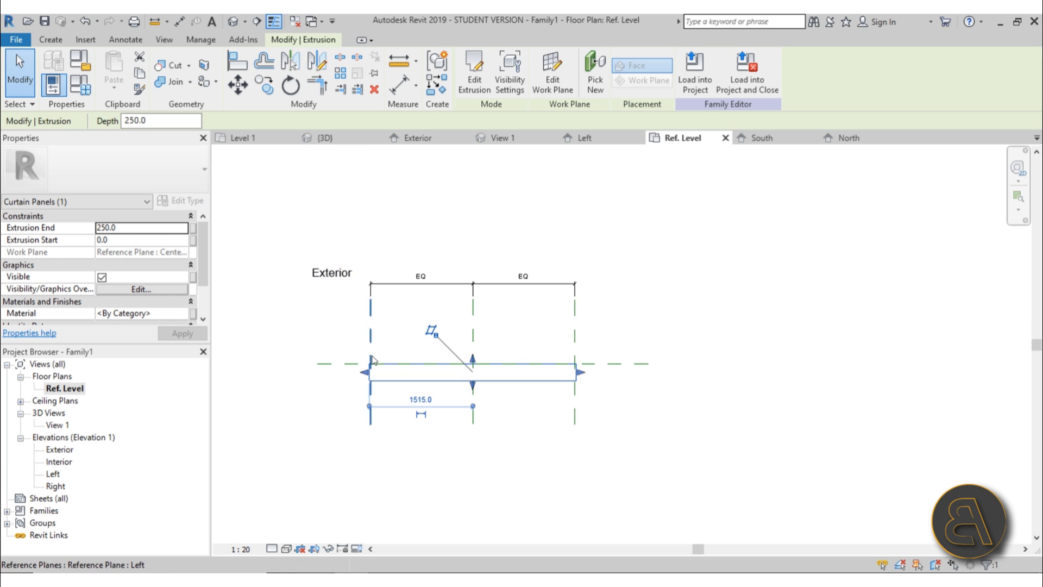
{"action": "scroll", "coordinate": [378, 397], "scroll_direction": "up", "scroll_amount": 2}
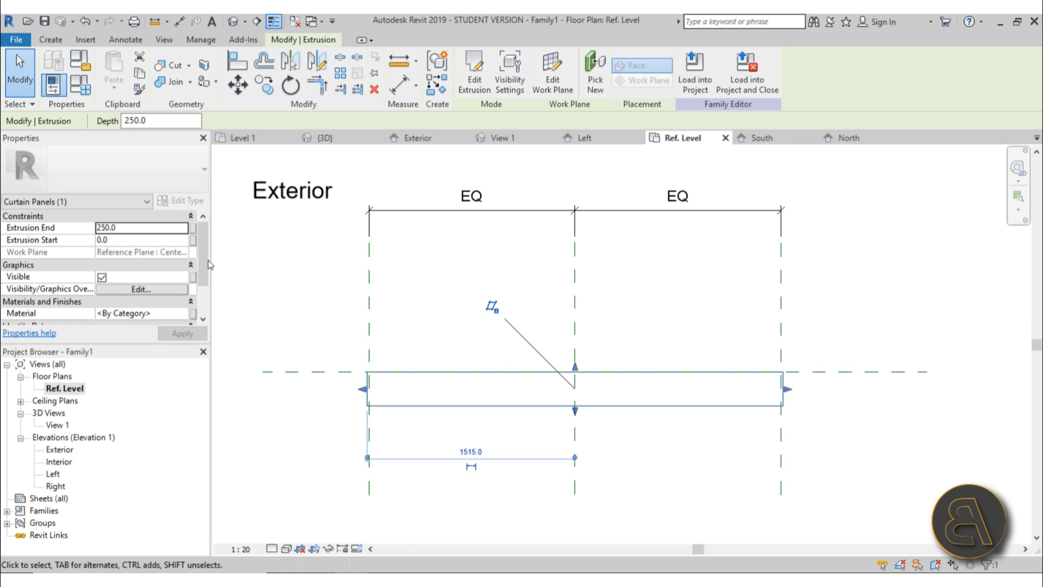
- Set the extrusion's start to -15 and its end to -45
{"action": "left_click", "coordinate": [146, 229]}
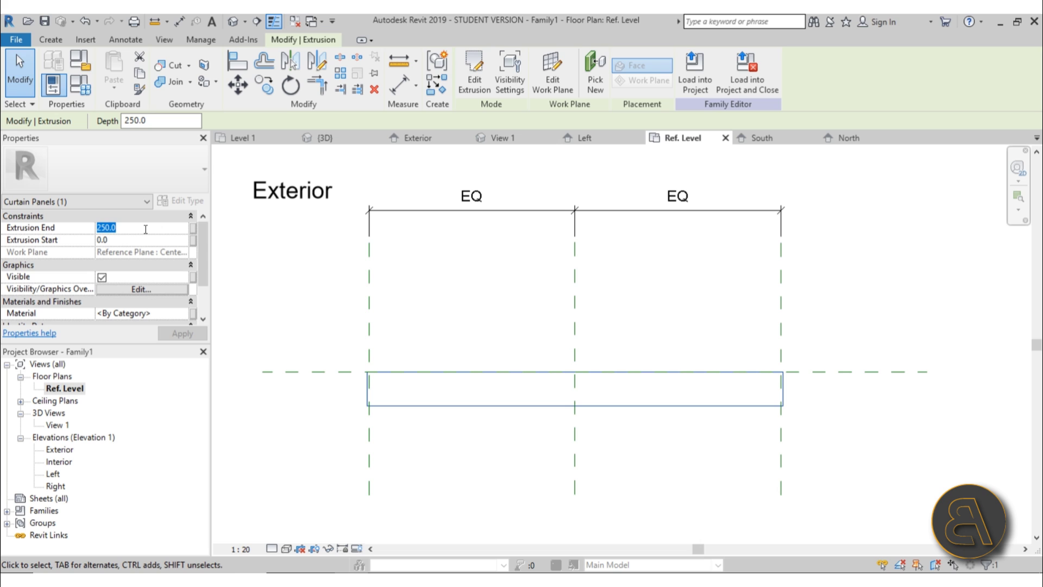
{"action": "left_click", "coordinate": [145, 240]}
{"action": "type", "text": "-15"}
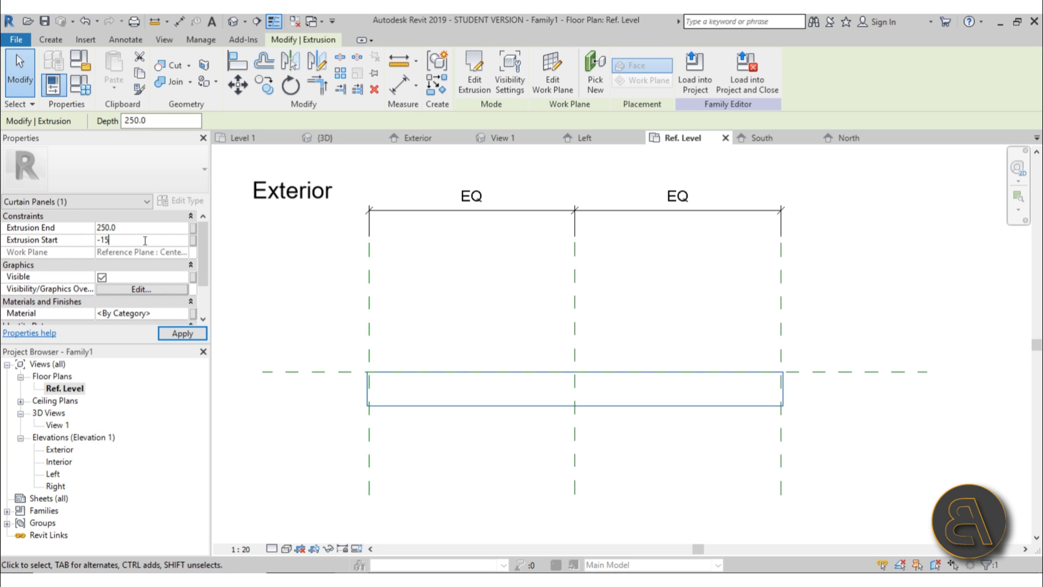
{"action": "left_click", "coordinate": [142, 227]}
{"action": "type", "text": "-4"}
{"action": "scroll", "coordinate": [555, 361], "scroll_direction": "up", "scroll_amount": 5}
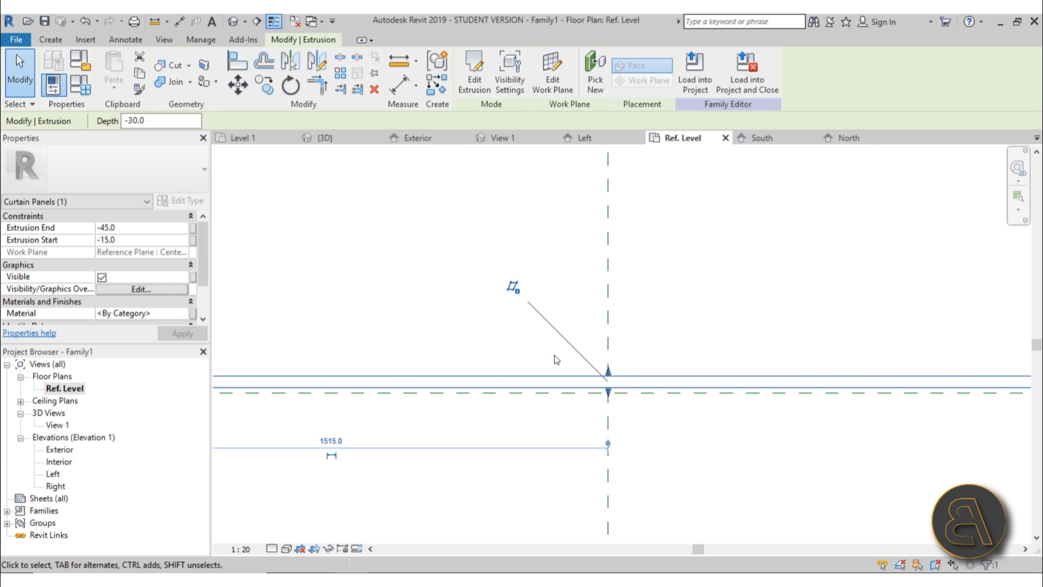
{"action": "scroll", "coordinate": [527, 222], "scroll_direction": "down", "scroll_amount": 5}
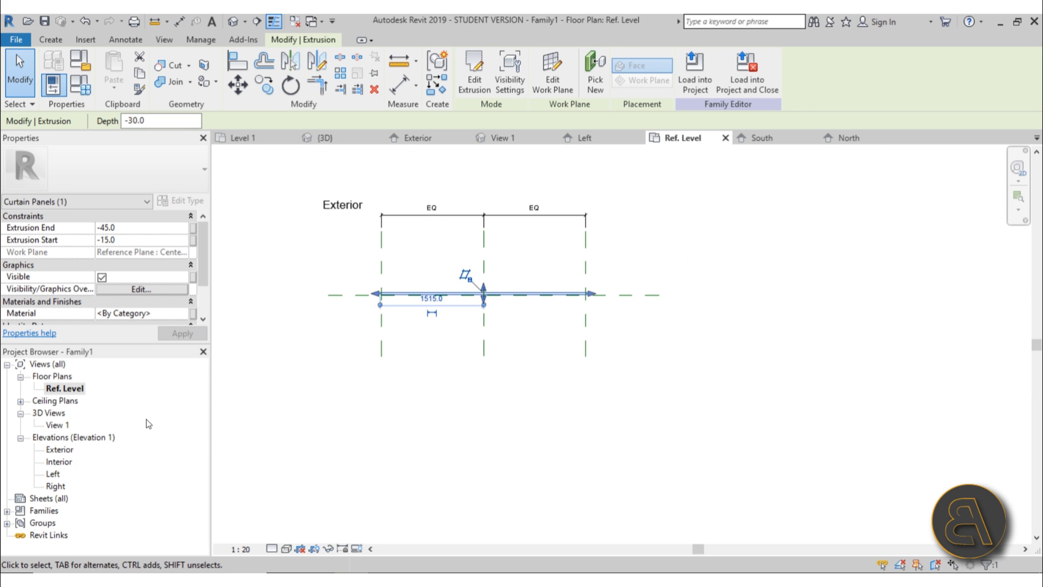
{"action": "scroll", "coordinate": [386, 287], "scroll_direction": "up", "scroll_amount": 5}
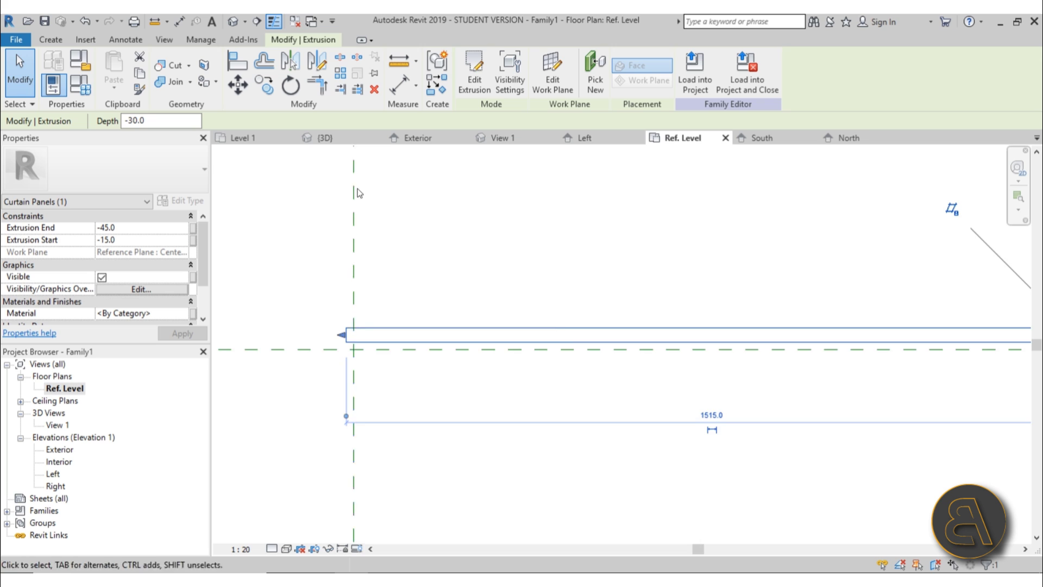
{"action": "scroll", "coordinate": [346, 246], "scroll_direction": "down", "scroll_amount": 2}
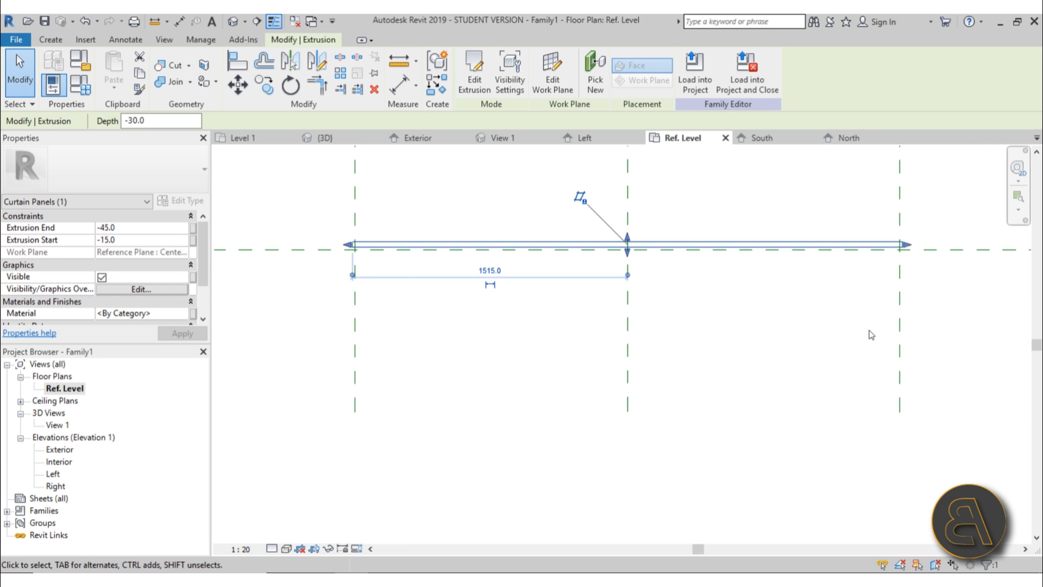
- Open the Interior elevation and start a new extrusion sketch with the Rectangle tool
{"action": "double_click", "coordinate": [60, 462]}
{"action": "scroll", "coordinate": [443, 175], "scroll_direction": "up", "scroll_amount": 5}
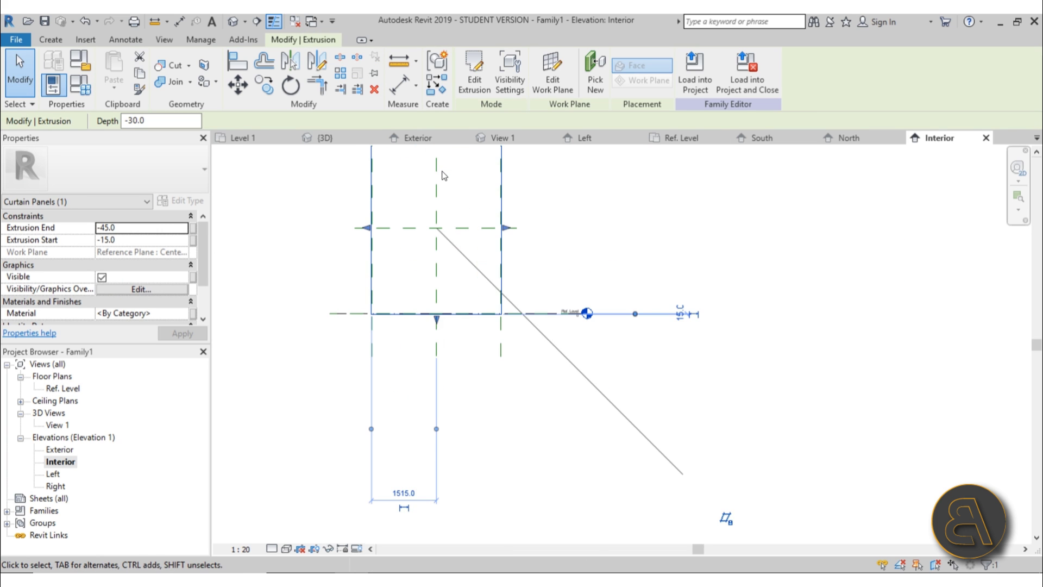
{"action": "left_click", "coordinate": [521, 189]}
{"action": "middle_click_drag", "start_coordinate": [444, 191], "coordinate": [404, 241]}
{"action": "scroll", "coordinate": [396, 216], "scroll_direction": "up", "scroll_amount": 2}
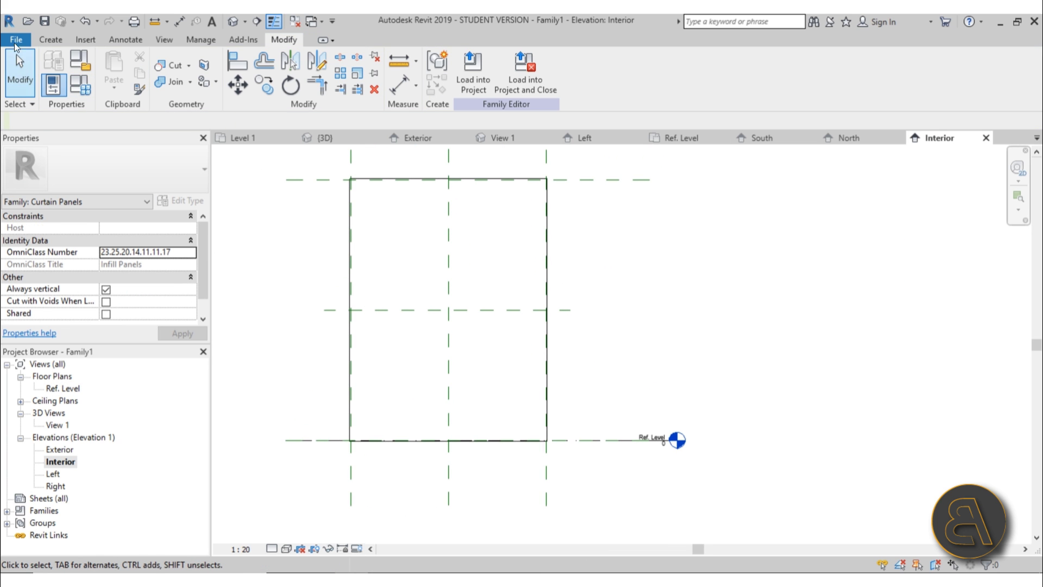
{"action": "left_click", "coordinate": [48, 41]}
{"action": "left_click", "coordinate": [114, 82]}
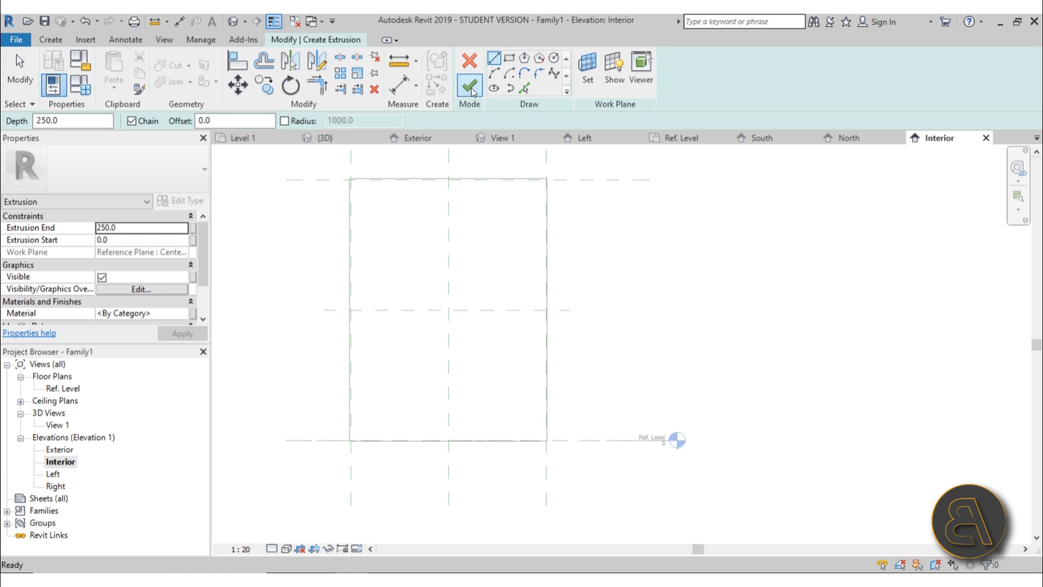
{"action": "left_click", "coordinate": [510, 58]}
{"action": "scroll", "coordinate": [365, 166], "scroll_direction": "up", "scroll_amount": 3}
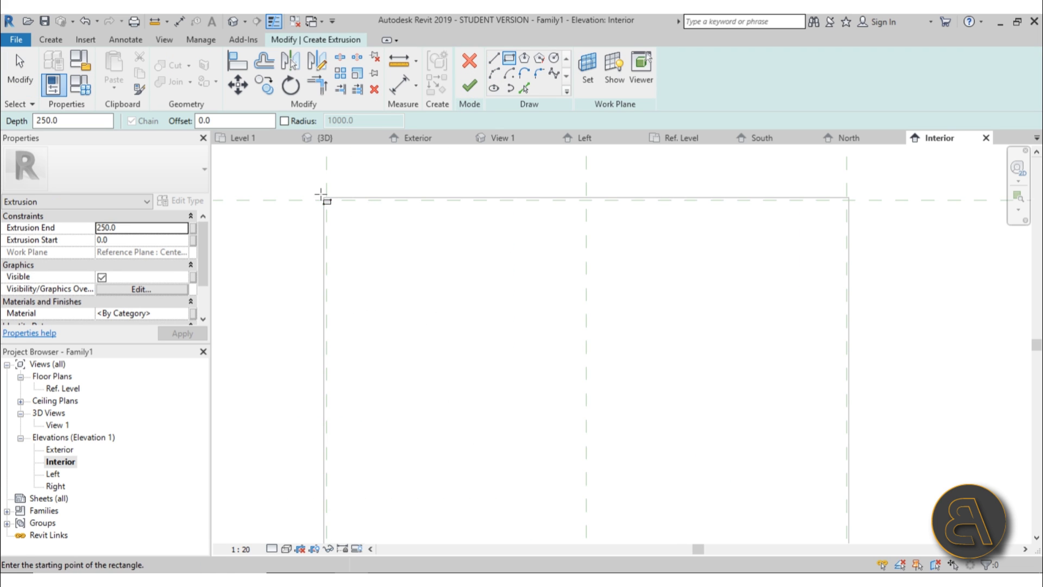
{"action": "left_click", "coordinate": [324, 198]}
{"action": "key", "text": "Escape"}
{"action": "left_click", "coordinate": [319, 198]}
{"action": "scroll", "coordinate": [540, 309], "scroll_direction": "down", "scroll_amount": 3}
{"action": "scroll", "coordinate": [482, 274], "scroll_direction": "up", "scroll_amount": 2}
{"action": "key", "text": "Escape"}
{"action": "scroll", "coordinate": [435, 252], "scroll_direction": "up", "scroll_amount": 6}
{"action": "scroll", "coordinate": [516, 334], "scroll_direction": "down", "scroll_amount": 5}
{"action": "scroll", "coordinate": [405, 275], "scroll_direction": "up", "scroll_amount": 7}
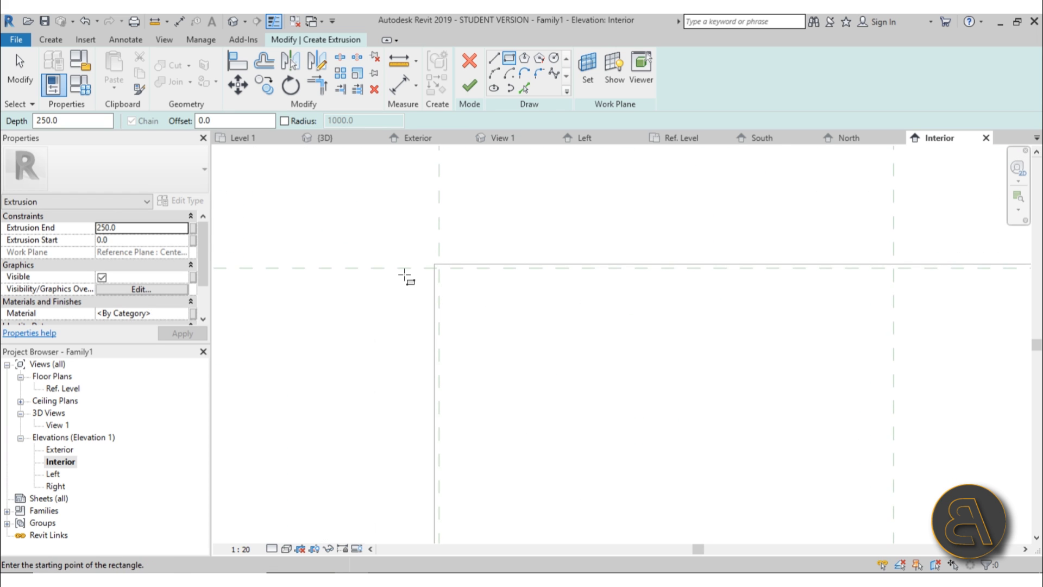
- Sketch a rectangle over the first extrusion's outline, from its upper left corner to its lower right corner
{"action": "left_click", "coordinate": [476, 252]}
{"action": "scroll", "coordinate": [607, 375], "scroll_direction": "down", "scroll_amount": 6}
{"action": "middle_click_drag", "start_coordinate": [637, 396], "coordinate": [312, 171]}
{"action": "scroll", "coordinate": [311, 172], "scroll_direction": "down", "scroll_amount": 1}
{"action": "scroll", "coordinate": [434, 380], "scroll_direction": "up", "scroll_amount": 4}
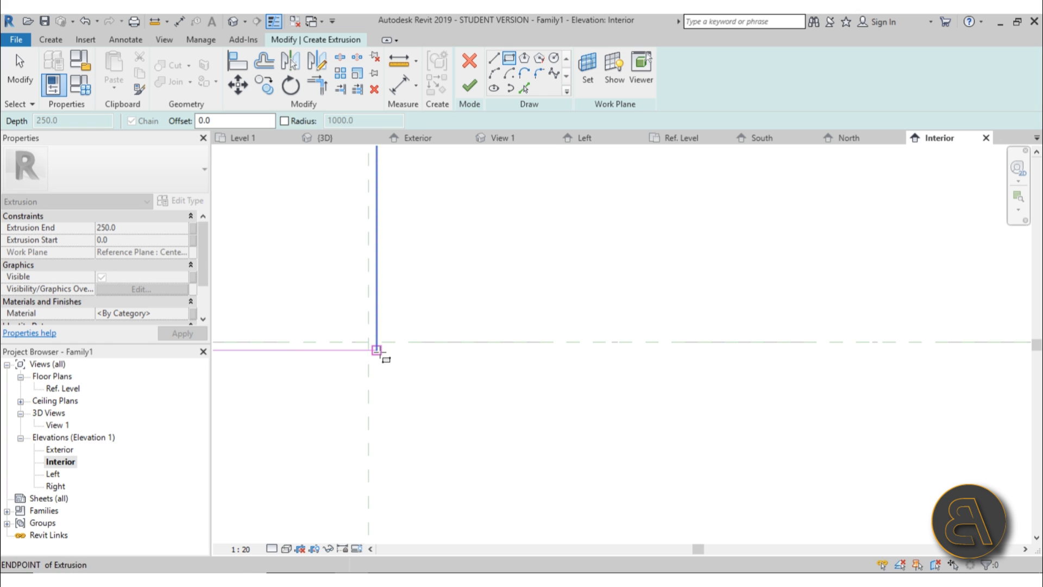
{"action": "left_click", "coordinate": [377, 352]}
- Lock the new rectangle's edges in place and finish the second extrusion's sketch
{"action": "scroll", "coordinate": [661, 301], "scroll_direction": "down", "scroll_amount": 6}
{"action": "middle_click_drag", "start_coordinate": [661, 353], "coordinate": [654, 449]}
{"action": "left_click", "coordinate": [601, 388]}
{"action": "left_click", "coordinate": [368, 302]}
{"action": "middle_click_drag", "start_coordinate": [478, 300], "coordinate": [475, 487]}
{"action": "left_click", "coordinate": [448, 272]}
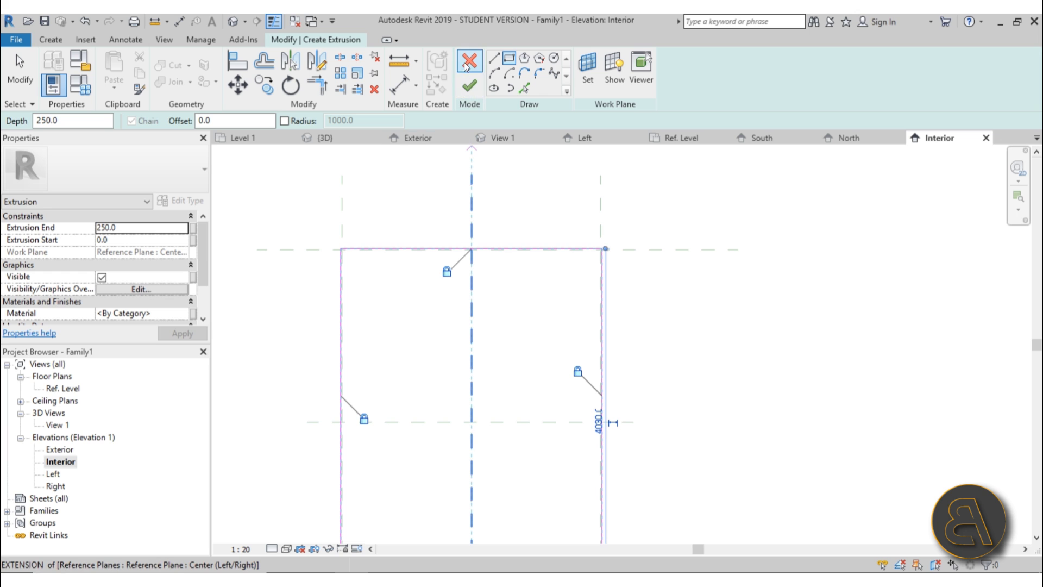
{"action": "left_click", "coordinate": [468, 87]}
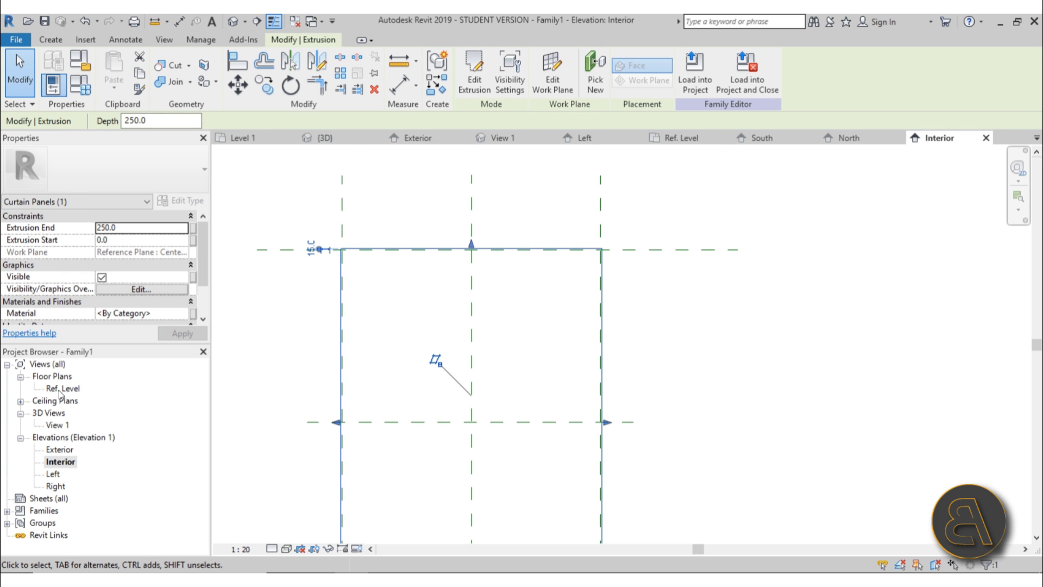
- Return to the Ref. Level floor plan and set the second extrusion's start to 15 and its end to 165
{"action": "double_click", "coordinate": [62, 389]}
{"action": "scroll", "coordinate": [353, 239], "scroll_direction": "up", "scroll_amount": 3}
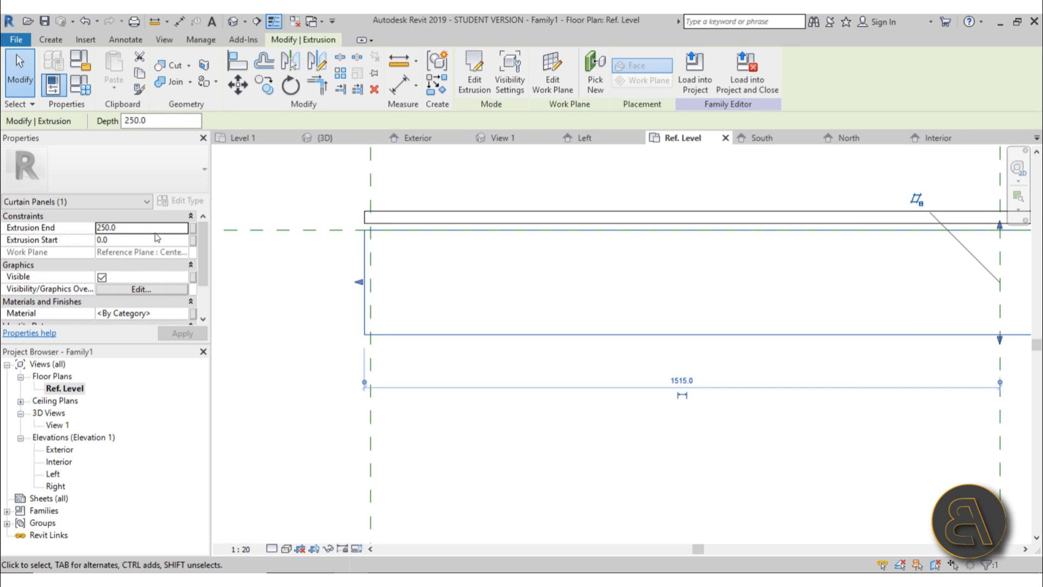
{"action": "left_click", "coordinate": [127, 240]}
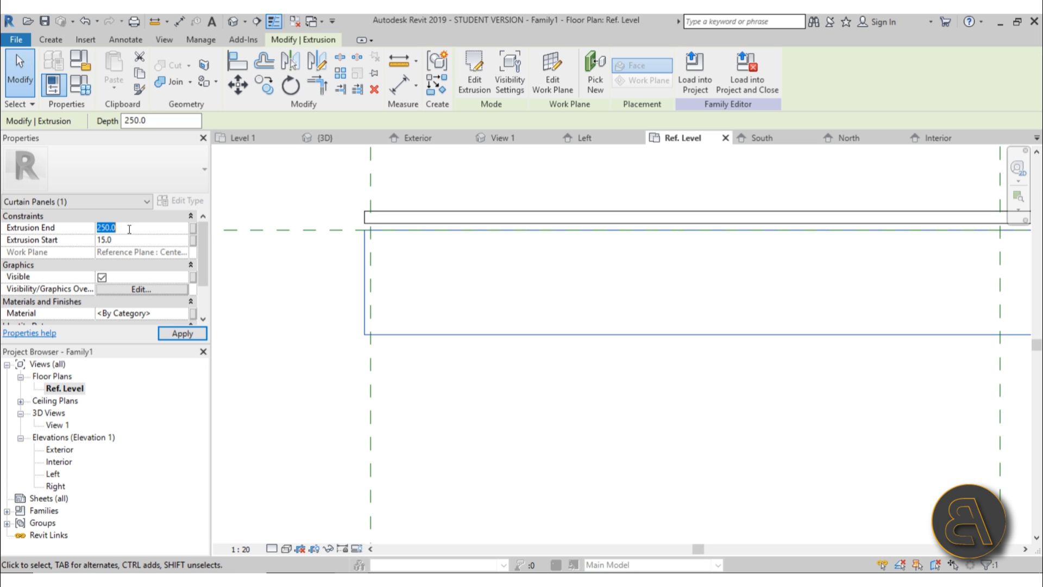
{"action": "key", "text": "Return"}
{"action": "left_click", "coordinate": [503, 369]}
{"action": "scroll", "coordinate": [483, 286], "scroll_direction": "down", "scroll_amount": 1}
{"action": "left_click", "coordinate": [483, 286]}
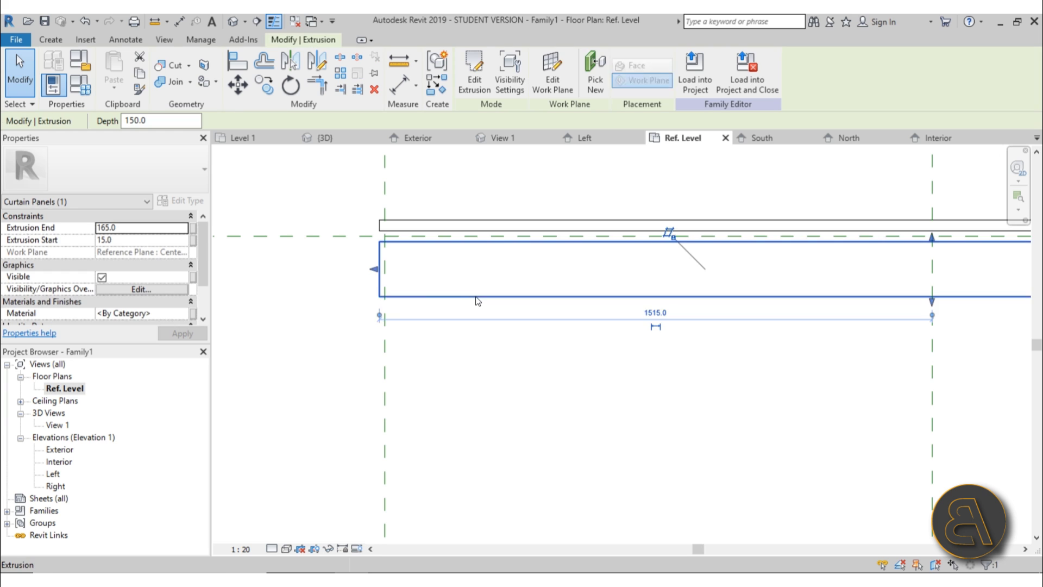
- Search the material library for insulation, assign Polyisocyanate to the second extrusion and clear the selection
{"action": "scroll", "coordinate": [326, 272], "scroll_direction": "down", "scroll_amount": 1}
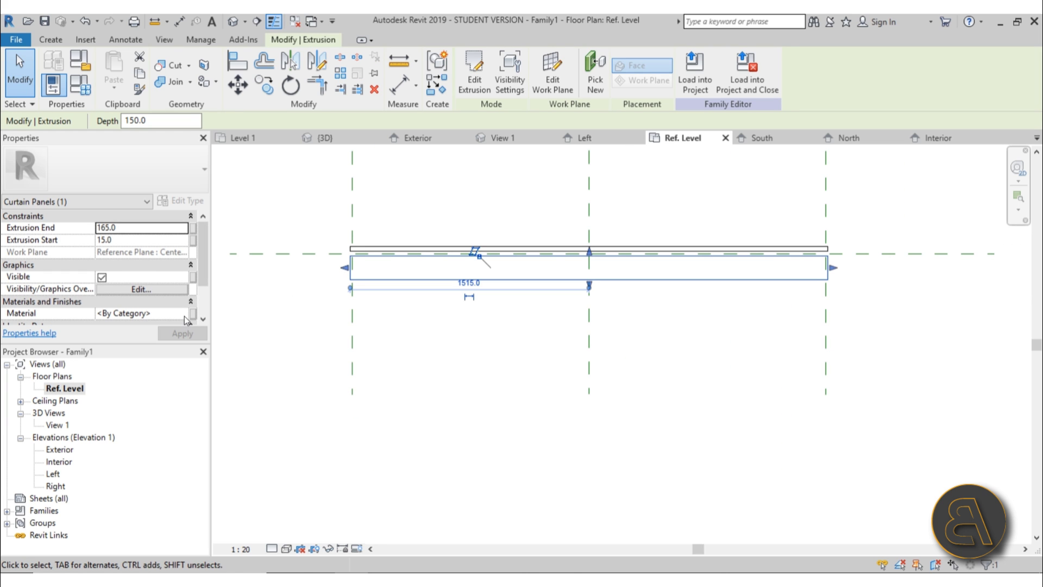
{"action": "left_click", "coordinate": [185, 314]}
{"action": "left_click", "coordinate": [183, 313]}
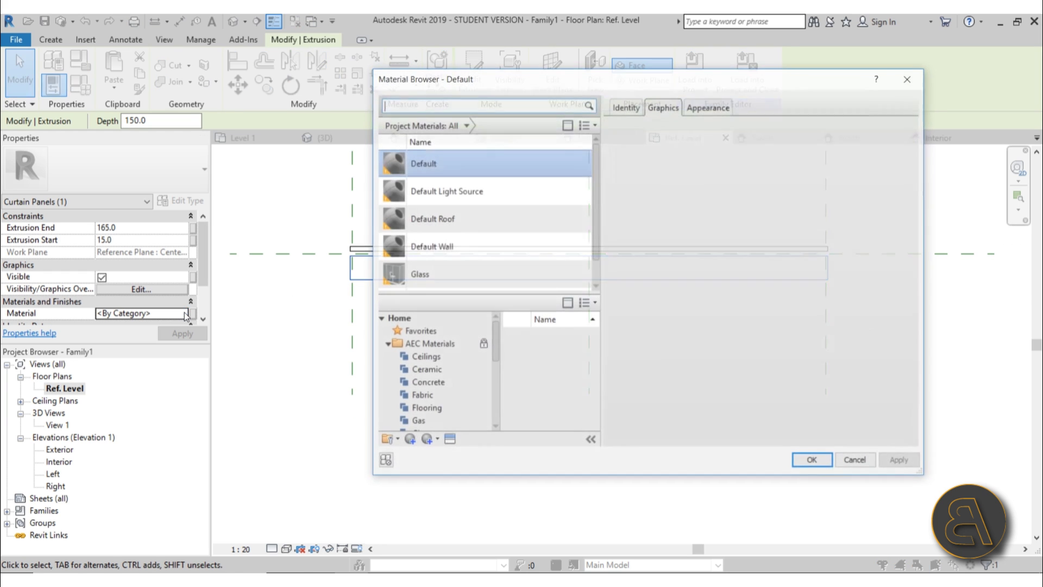
{"action": "left_click", "coordinate": [410, 108]}
{"action": "type", "text": "insu"}
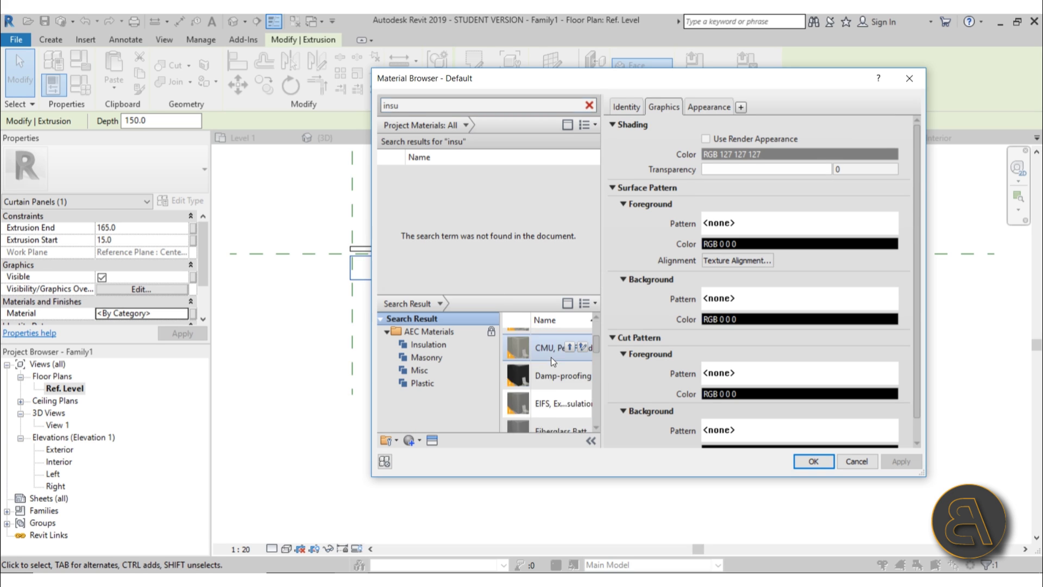
{"action": "left_click", "coordinate": [570, 338]}
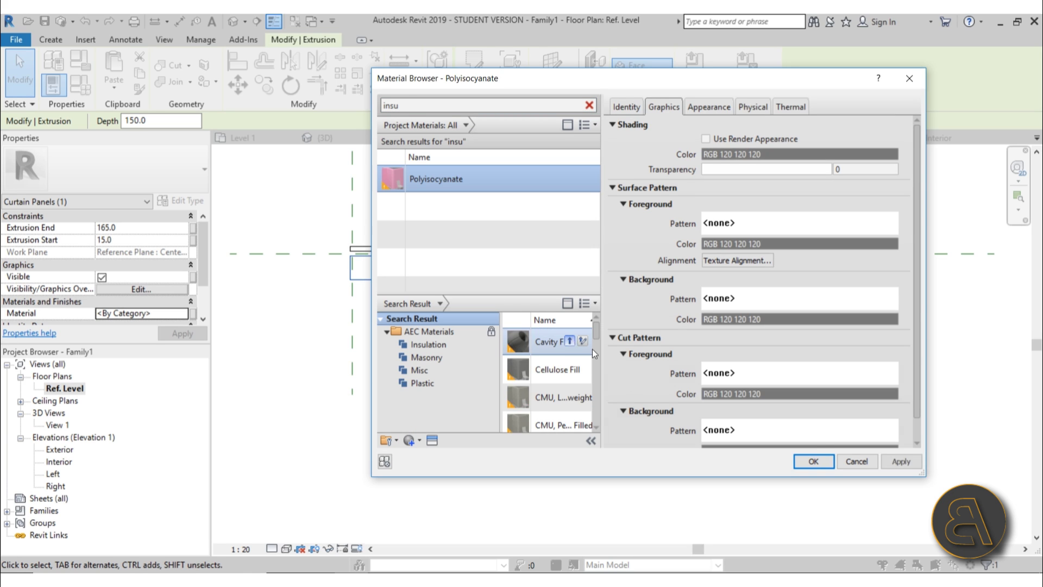
{"action": "left_click", "coordinate": [814, 462]}
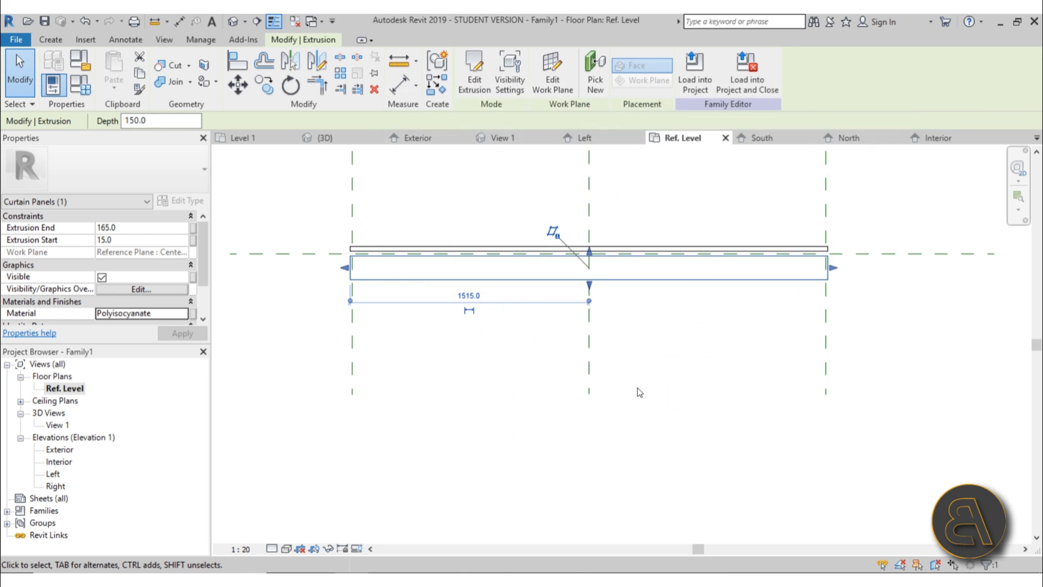
{"action": "left_click", "coordinate": [455, 363]}
{"action": "left_click", "coordinate": [461, 284]}
{"action": "left_click", "coordinate": [443, 345]}
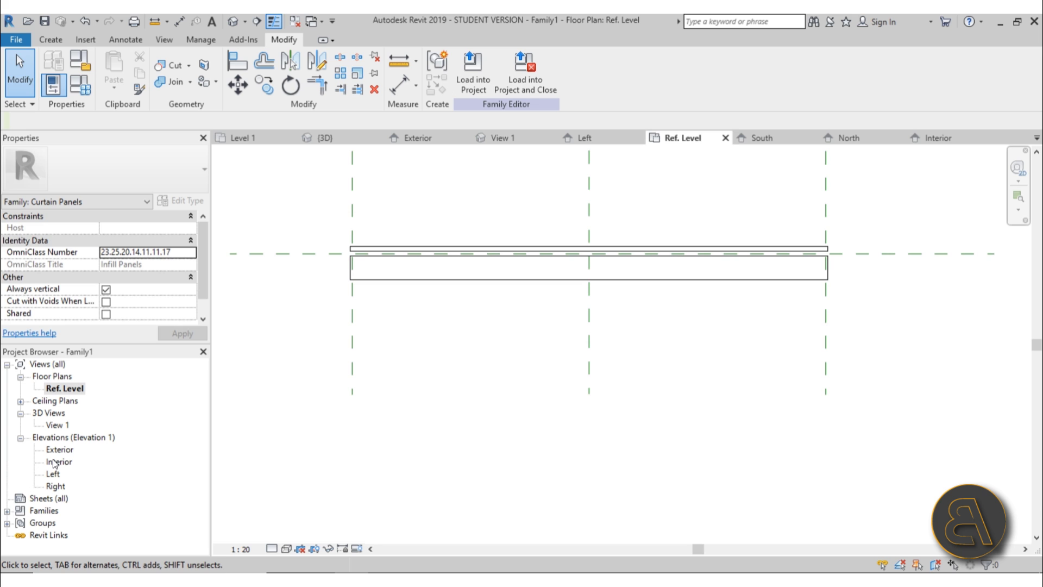
- Open the Interior elevation of the panel family
{"action": "left_click", "coordinate": [54, 461]}
{"action": "double_click", "coordinate": [53, 461]}
{"action": "scroll", "coordinate": [380, 356], "scroll_direction": "down", "scroll_amount": 3}
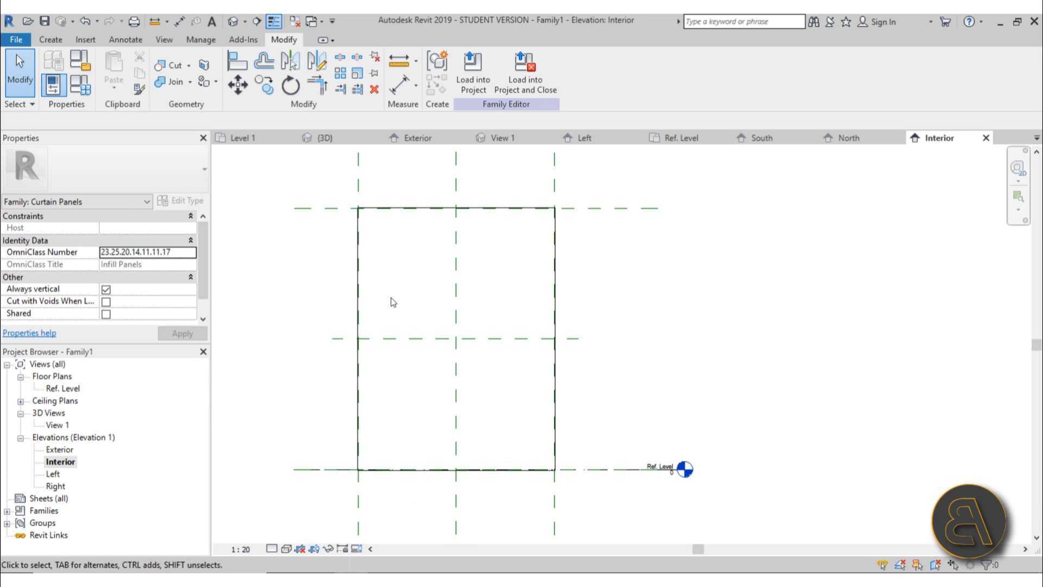
{"action": "left_click", "coordinate": [51, 39]}
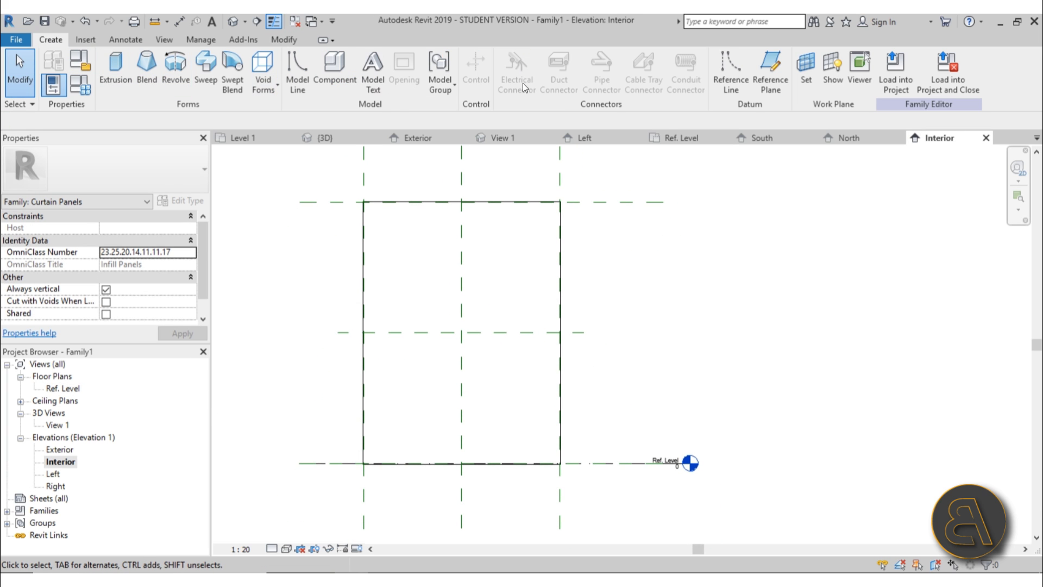
{"action": "left_click", "coordinate": [770, 69]}
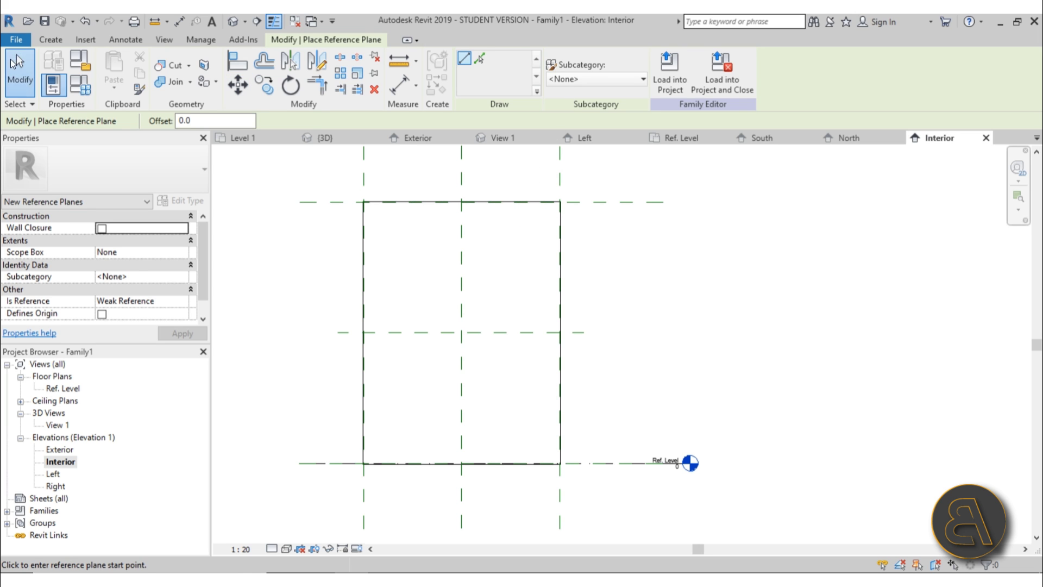
{"action": "left_click", "coordinate": [20, 69]}
- Start a third extrusion and set its work plane by picking the interior face of the second extrusion
{"action": "left_click", "coordinate": [50, 39]}
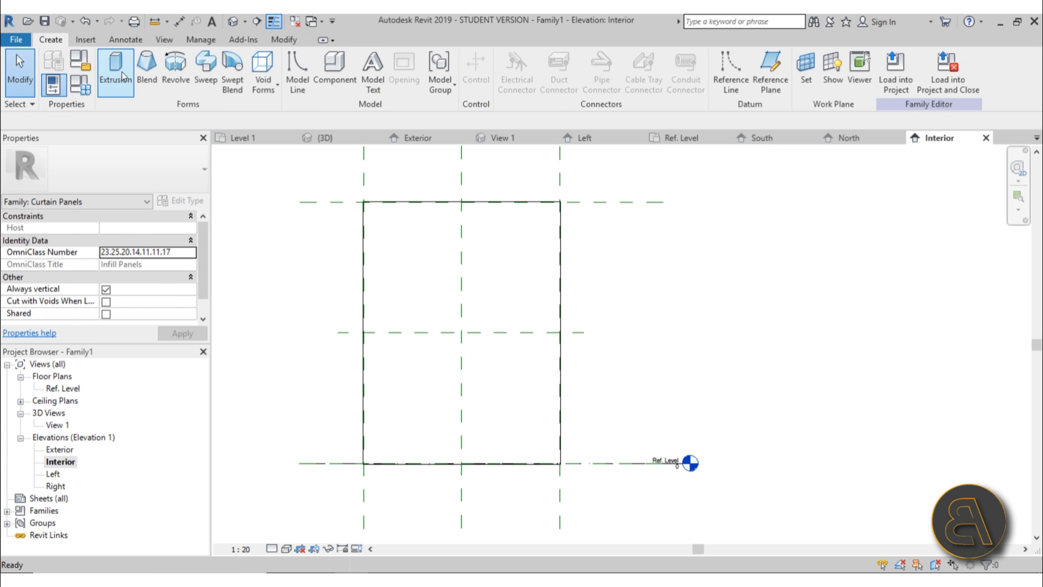
{"action": "left_click", "coordinate": [114, 70]}
{"action": "left_click", "coordinate": [581, 76]}
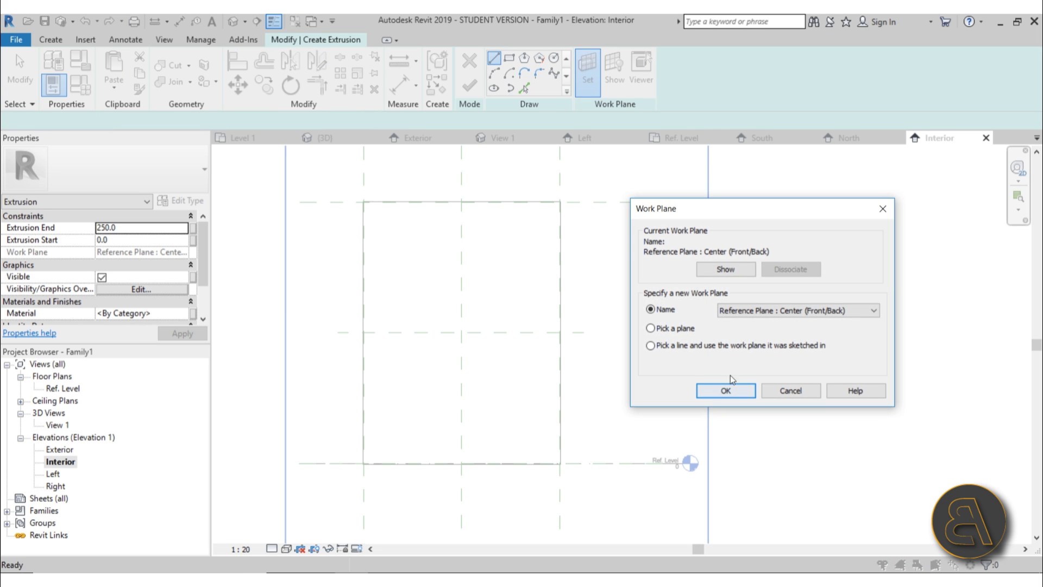
{"action": "left_click", "coordinate": [752, 396]}
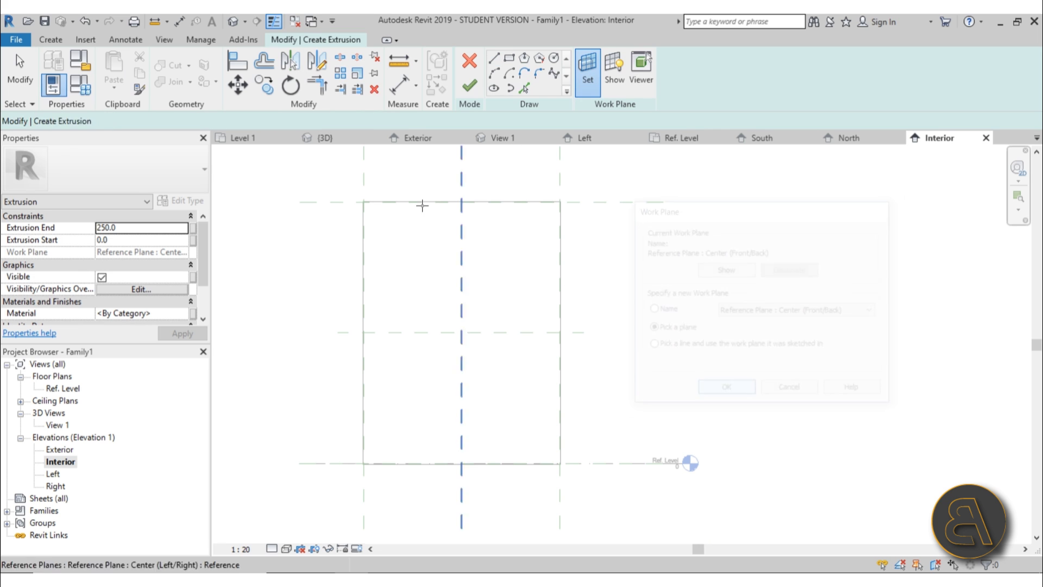
{"action": "left_click", "coordinate": [384, 205]}
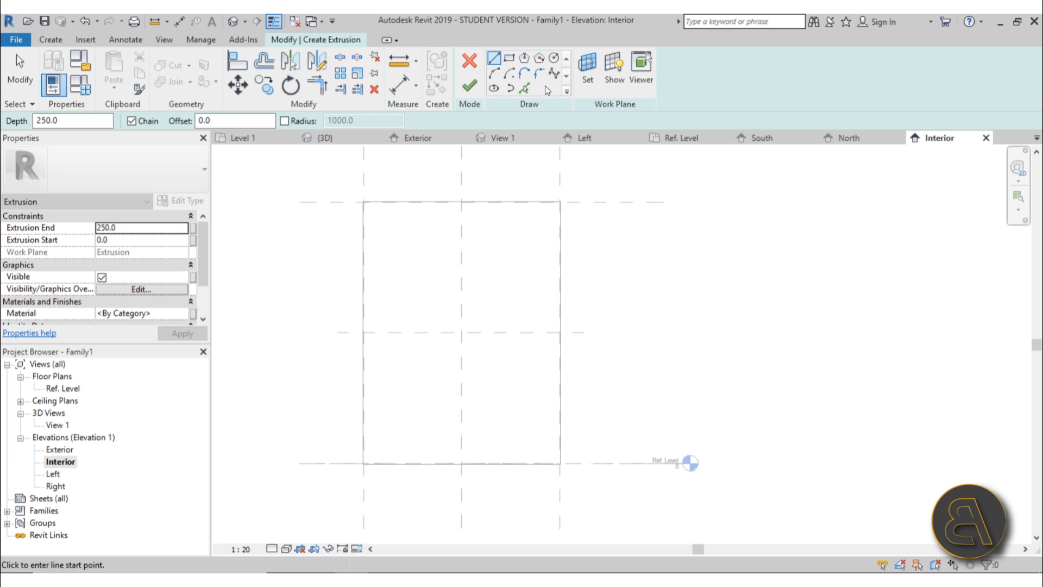
- Sketch a rectangle over the existing panel outline, from its upper left corner to its lower right corner
{"action": "left_click", "coordinate": [509, 58]}
{"action": "scroll", "coordinate": [325, 233], "scroll_direction": "up", "scroll_amount": 5}
{"action": "middle_click_drag", "start_coordinate": [455, 143], "coordinate": [414, 275]}
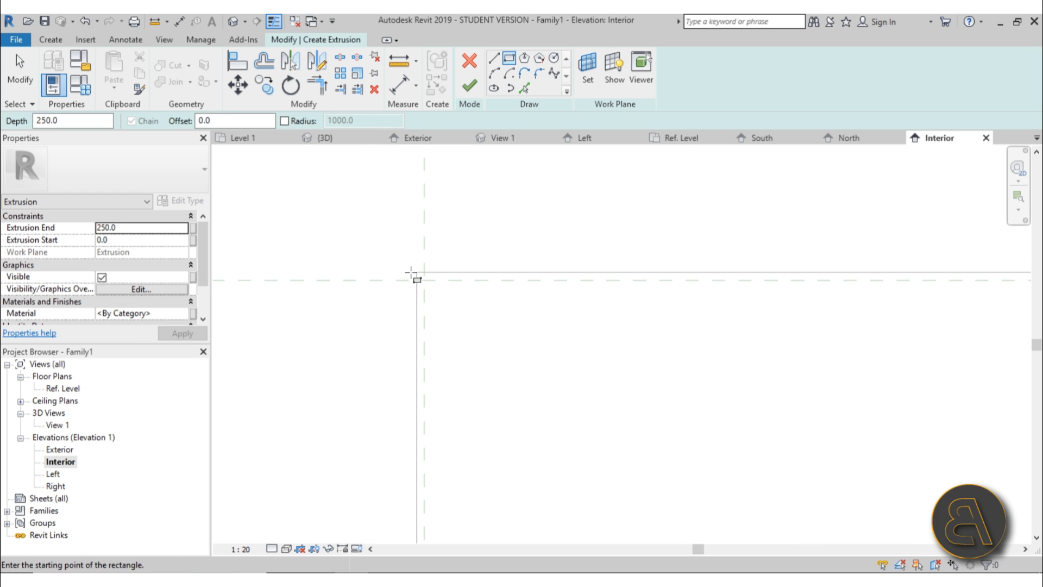
{"action": "left_click", "coordinate": [417, 272]}
{"action": "scroll", "coordinate": [600, 340], "scroll_direction": "down", "scroll_amount": 2}
{"action": "scroll", "coordinate": [652, 433], "scroll_direction": "up", "scroll_amount": 6}
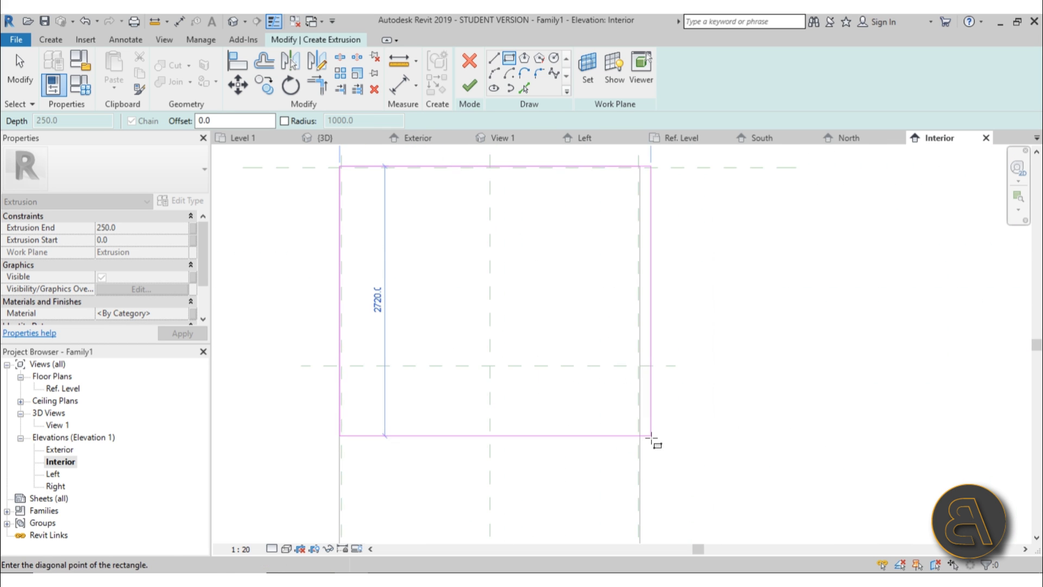
{"action": "scroll", "coordinate": [504, 355], "scroll_direction": "up", "scroll_amount": 1}
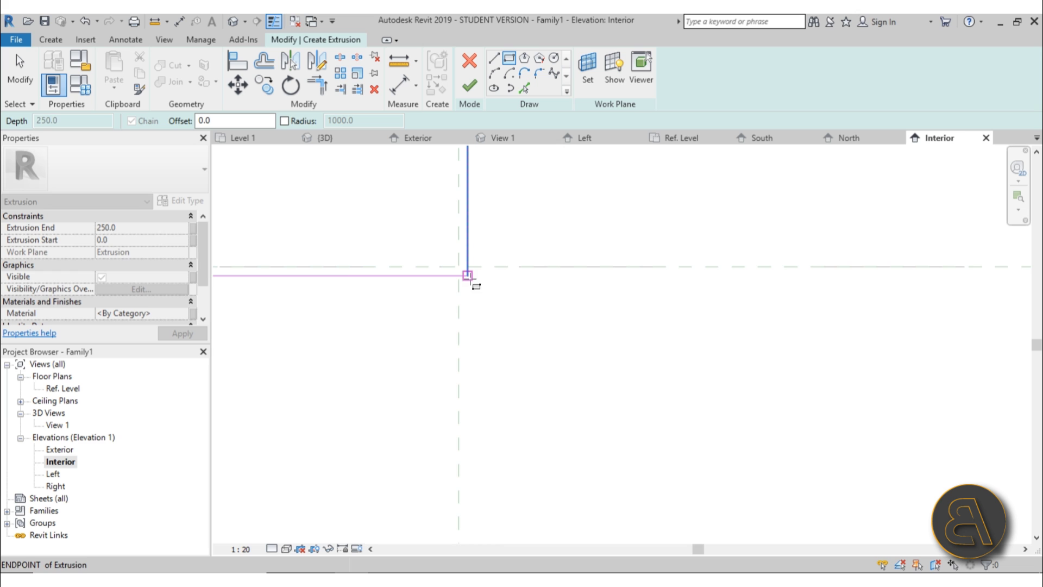
{"action": "left_click", "coordinate": [468, 276]}
- Lock the third extrusion's rectangle edges to the existing outline and finish the sketch
{"action": "scroll", "coordinate": [575, 394], "scroll_direction": "down", "scroll_amount": 5}
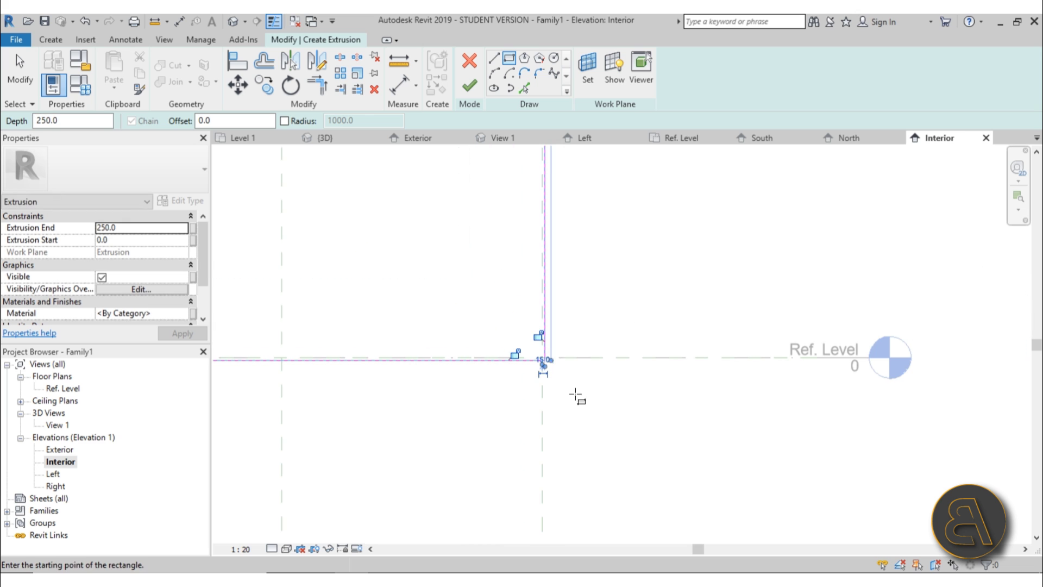
{"action": "left_click", "coordinate": [523, 231]}
{"action": "scroll", "coordinate": [368, 233], "scroll_direction": "down", "scroll_amount": 3}
{"action": "middle_click_drag", "start_coordinate": [370, 236], "coordinate": [473, 468]}
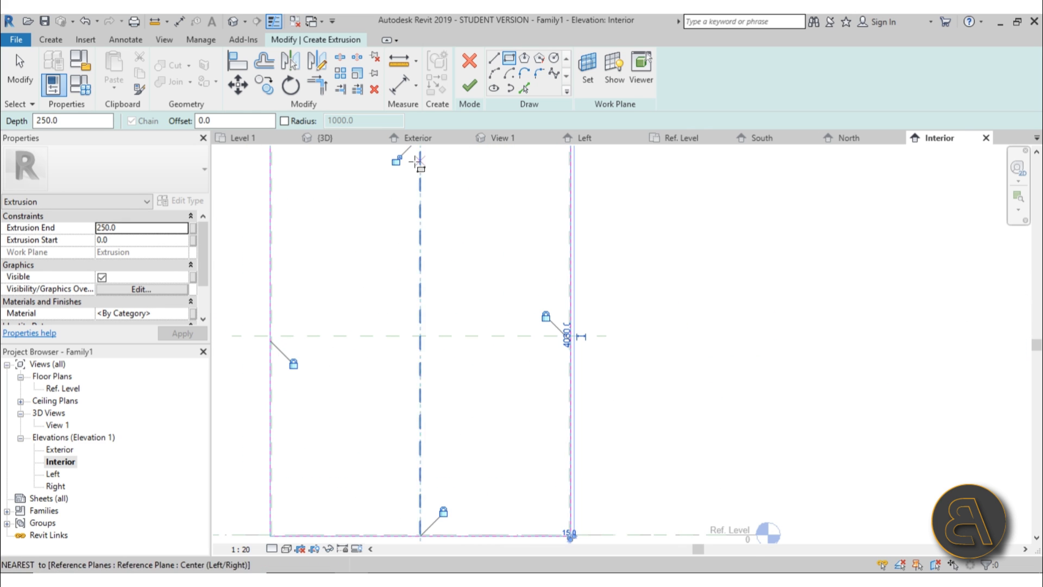
{"action": "left_click", "coordinate": [470, 87]}
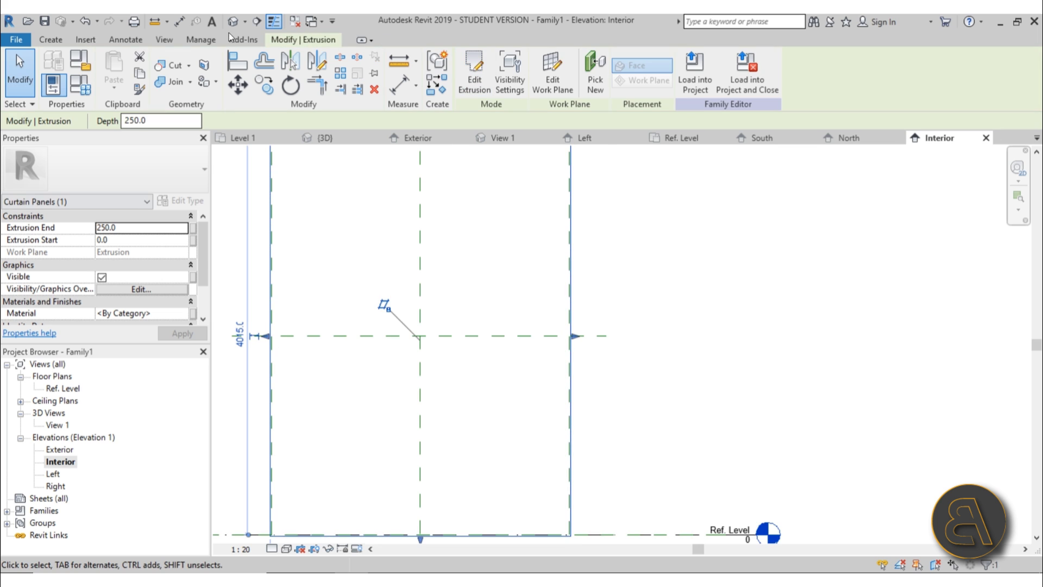
- Return to the Ref. Level floor plan and set the third extrusion's end to 200
{"action": "double_click", "coordinate": [61, 389]}
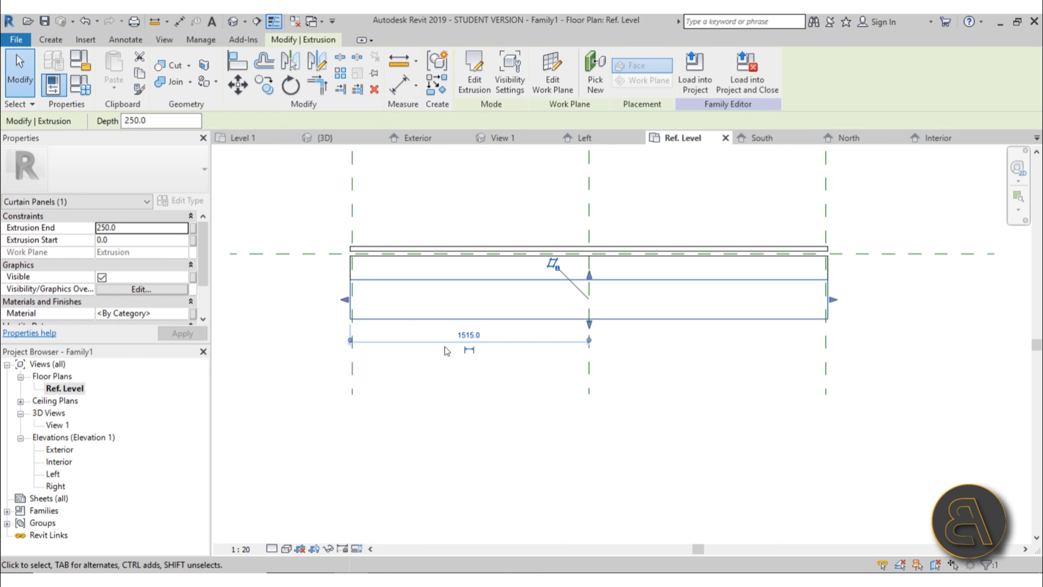
{"action": "left_click", "coordinate": [128, 230]}
{"action": "type", "text": "2"}
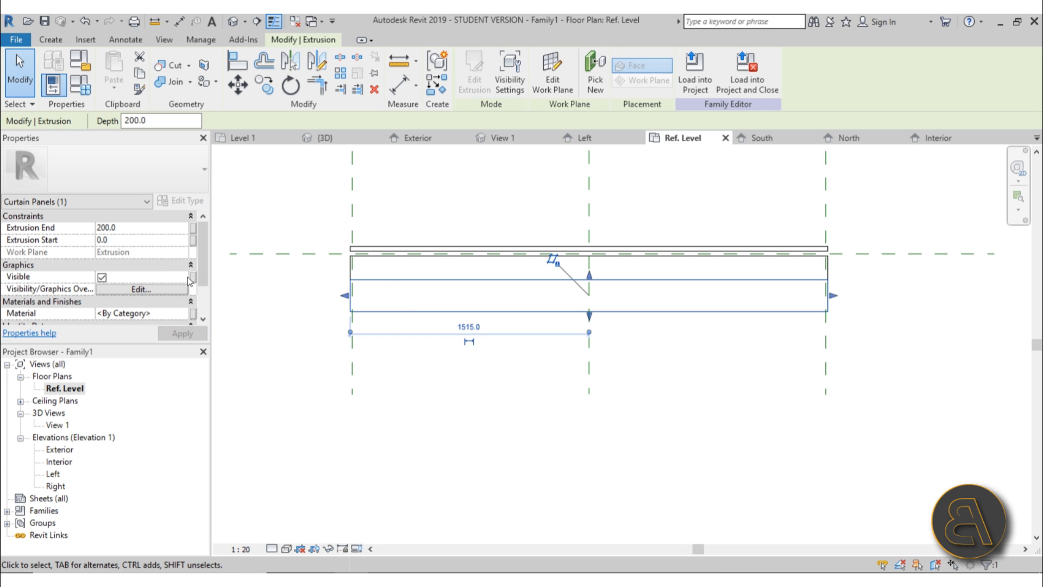
- Search the material library for block, assign CMU, Lightweight to the third extrusion and clear the selection
{"action": "left_click", "coordinate": [187, 316]}
{"action": "left_click", "coordinate": [184, 315]}
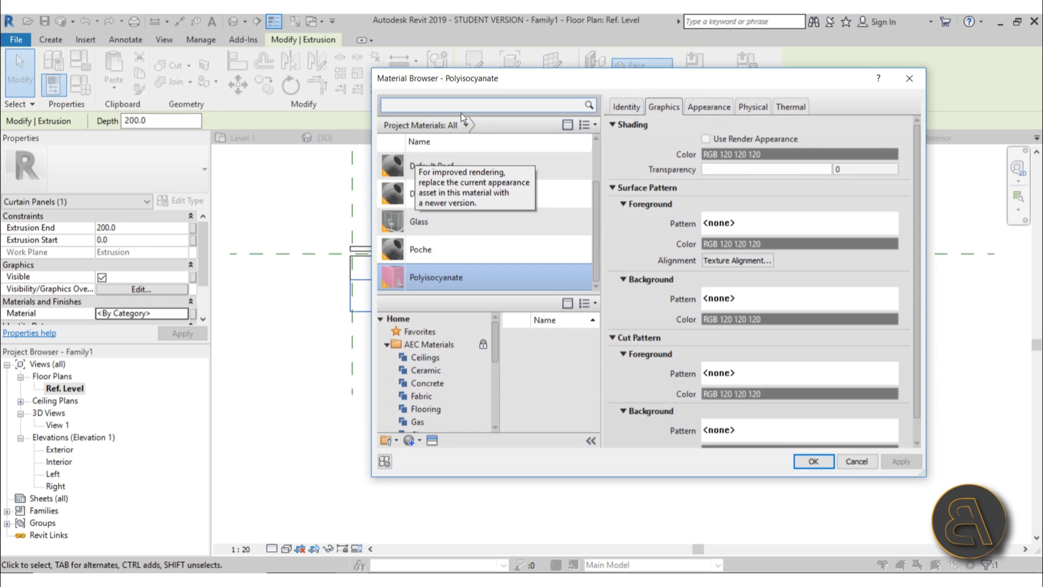
{"action": "left_click", "coordinate": [437, 102]}
{"action": "type", "text": "blo"}
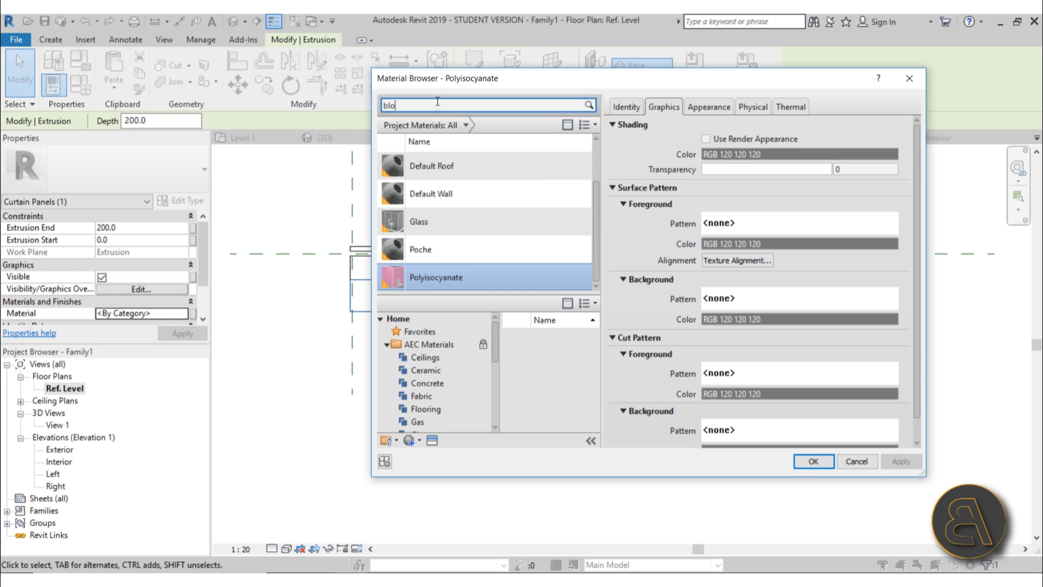
{"action": "type", "text": "ck"}
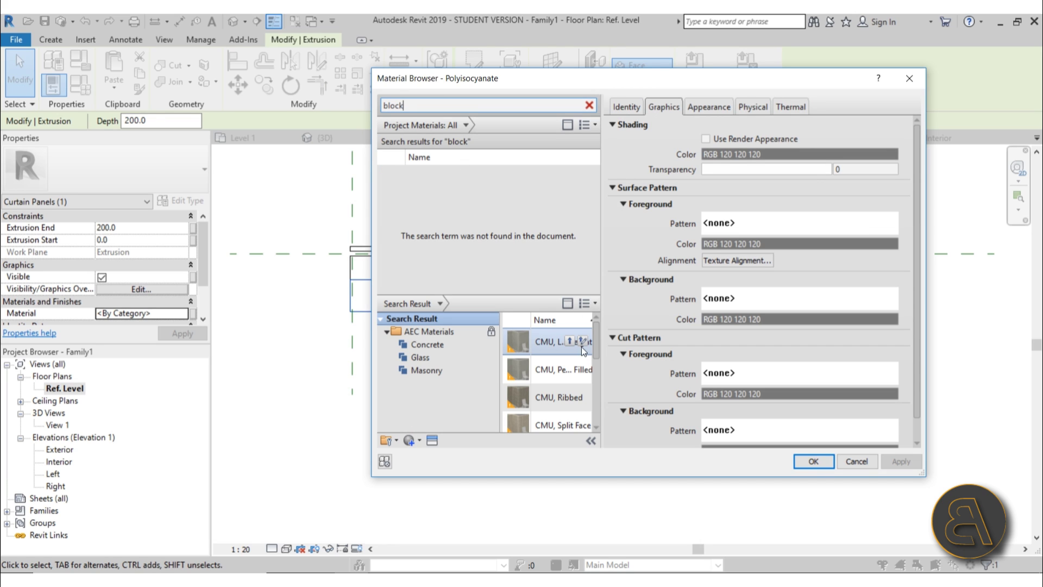
{"action": "left_click", "coordinate": [569, 341]}
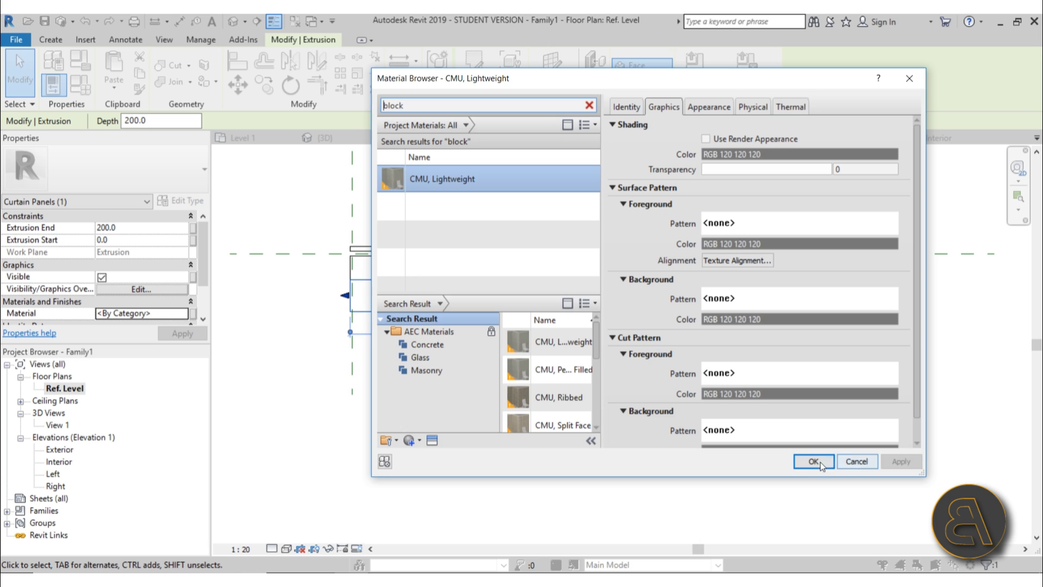
{"action": "left_click", "coordinate": [814, 462]}
{"action": "left_click", "coordinate": [442, 426]}
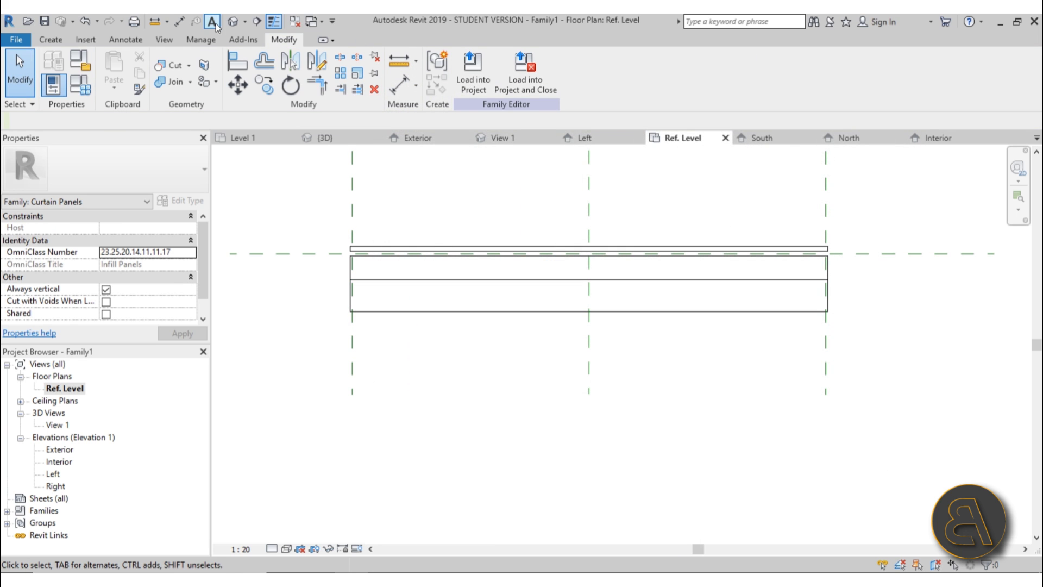
- Open the Exterior elevation and edit the sketch of the thin front extrusion
{"action": "left_click", "coordinate": [440, 242]}
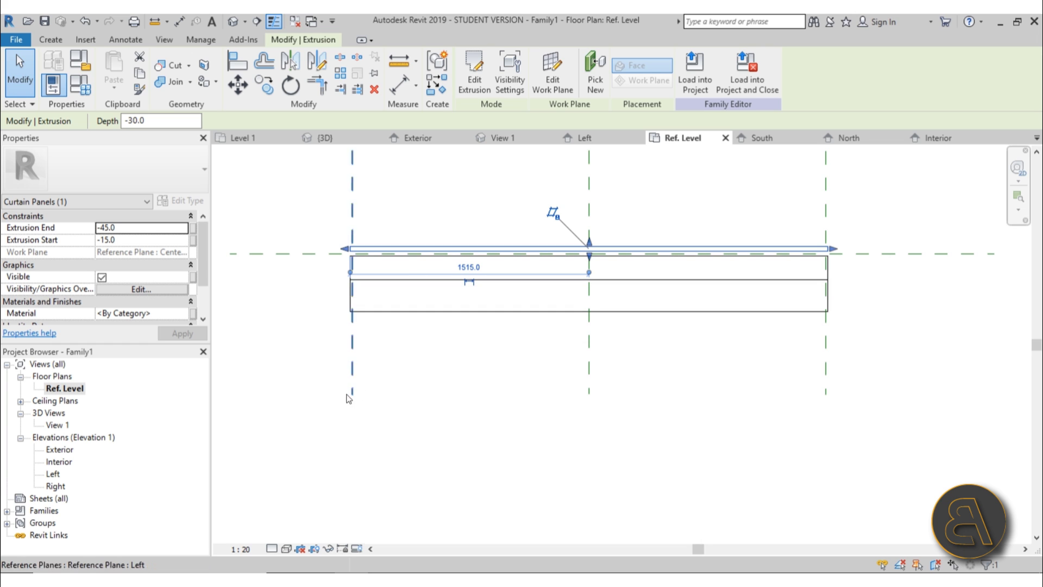
{"action": "double_click", "coordinate": [59, 451]}
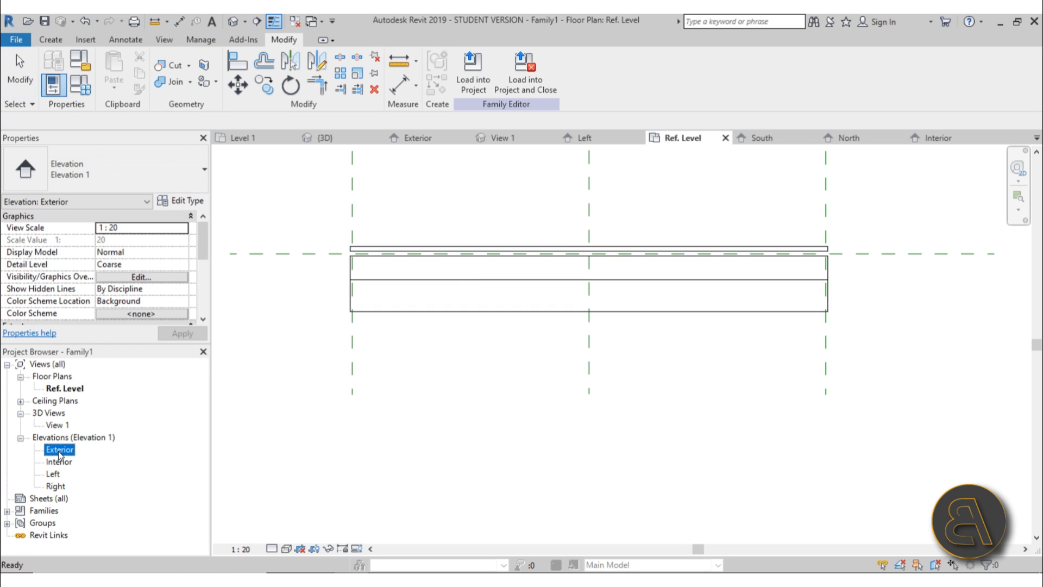
{"action": "left_click", "coordinate": [420, 180]}
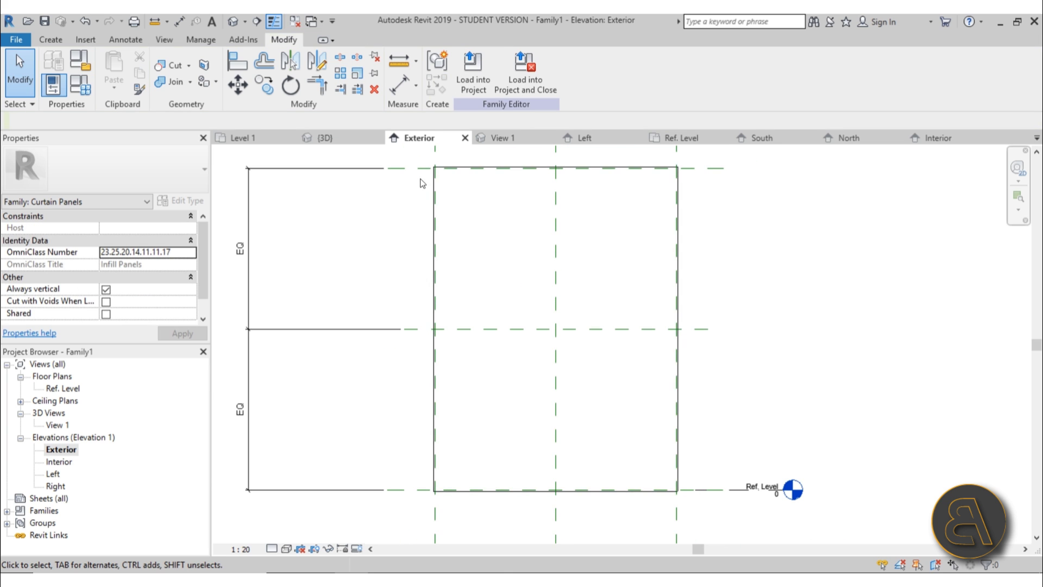
{"action": "left_click", "coordinate": [433, 185]}
{"action": "left_click", "coordinate": [477, 90]}
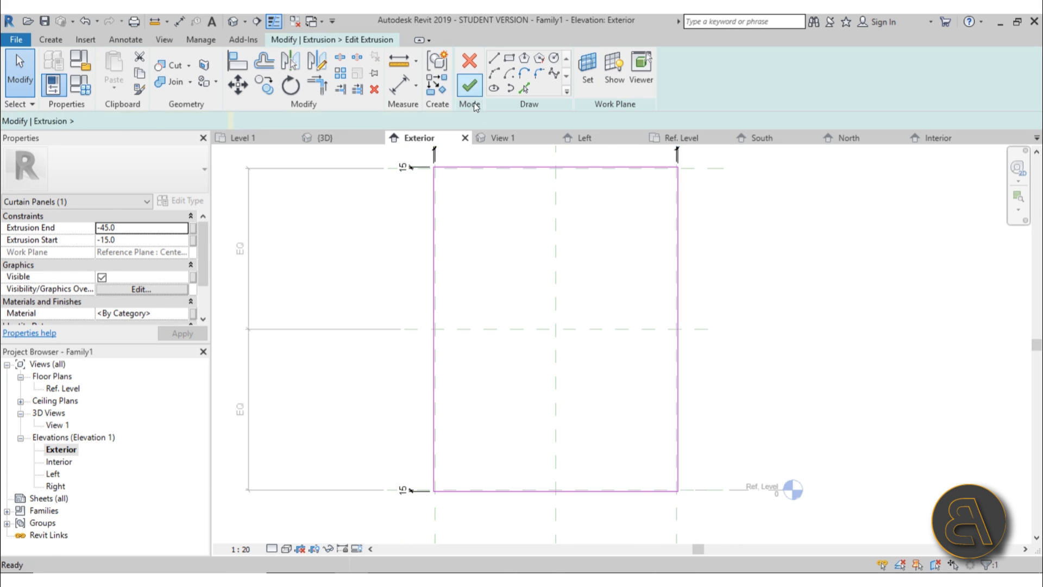
{"action": "mouse_move", "coordinate": [581, 272]}
{"action": "middle_mouse_down"}
{"action": "mouse_move", "coordinate": [536, 299]}
{"action": "mouse_move", "coordinate": [524, 284]}
{"action": "middle_mouse_up"}
{"action": "scroll", "coordinate": [532, 302], "scroll_direction": "down", "scroll_amount": 1}
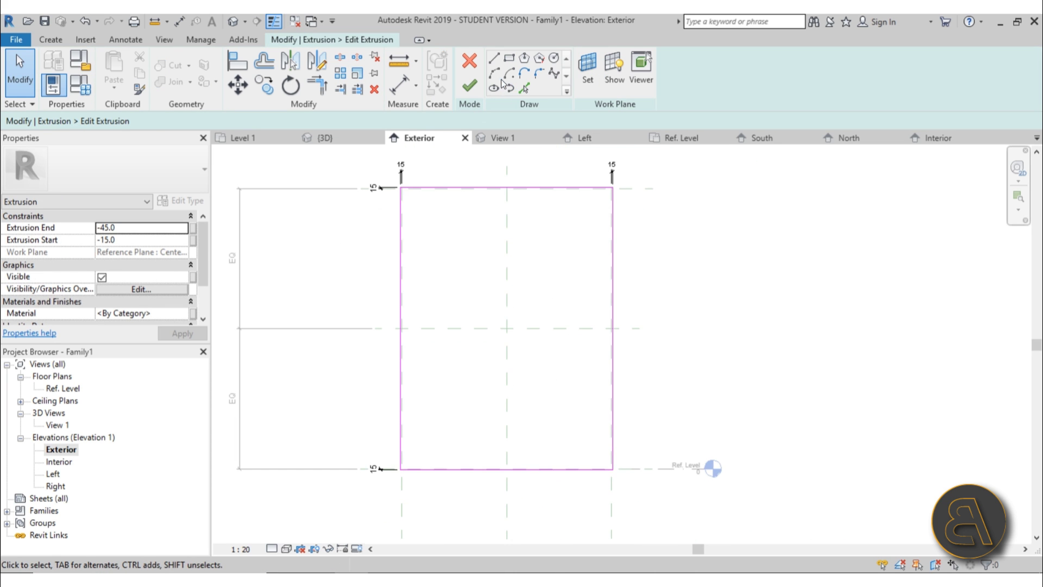
- Add sketch lines offset 15 mm on both sides of the horizontal and vertical center reference planes with Pick Lines
{"action": "left_click", "coordinate": [524, 88]}
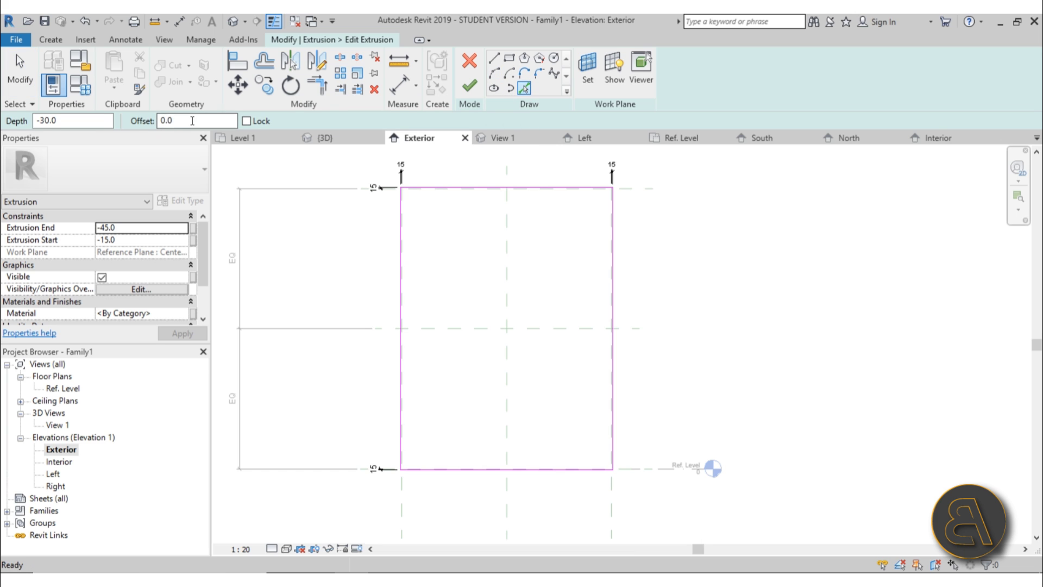
{"action": "type", "text": "15.0"}
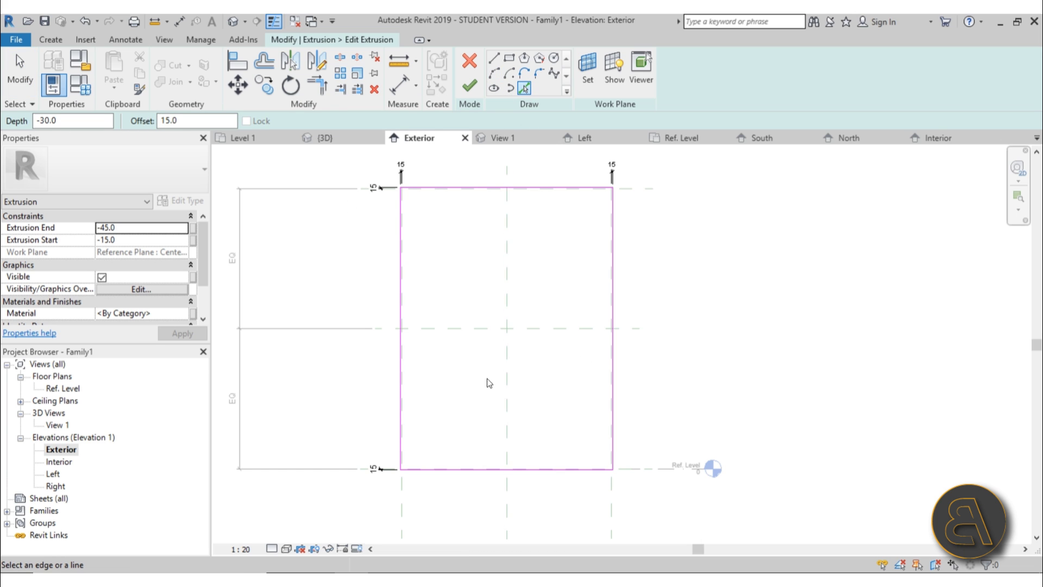
{"action": "scroll", "coordinate": [489, 383], "scroll_direction": "up", "scroll_amount": 5}
{"action": "left_click", "coordinate": [506, 303]}
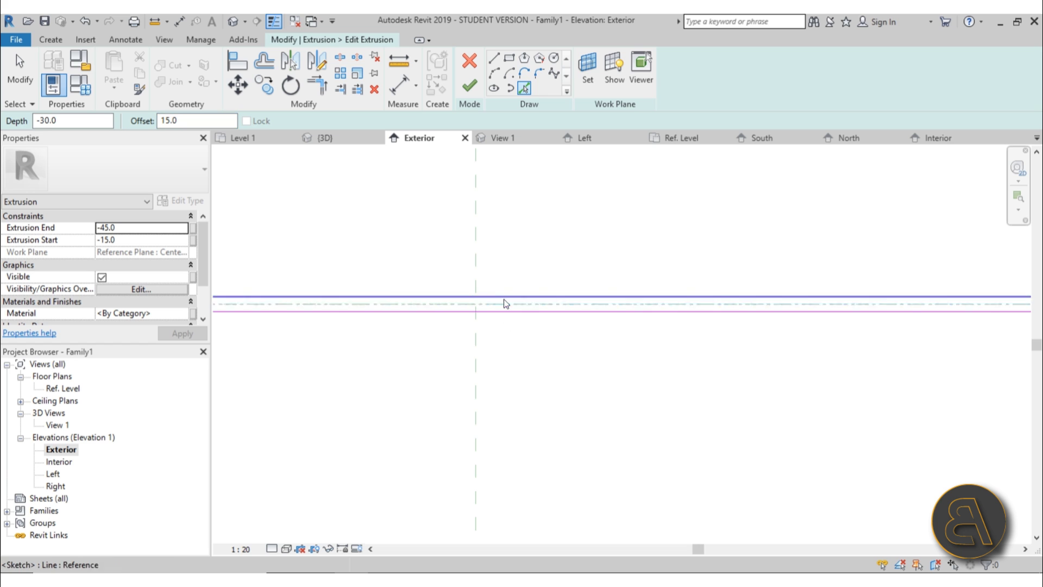
{"action": "left_click", "coordinate": [478, 269]}
{"action": "scroll", "coordinate": [537, 348], "scroll_direction": "down", "scroll_amount": 5}
{"action": "key", "text": "Escape"}
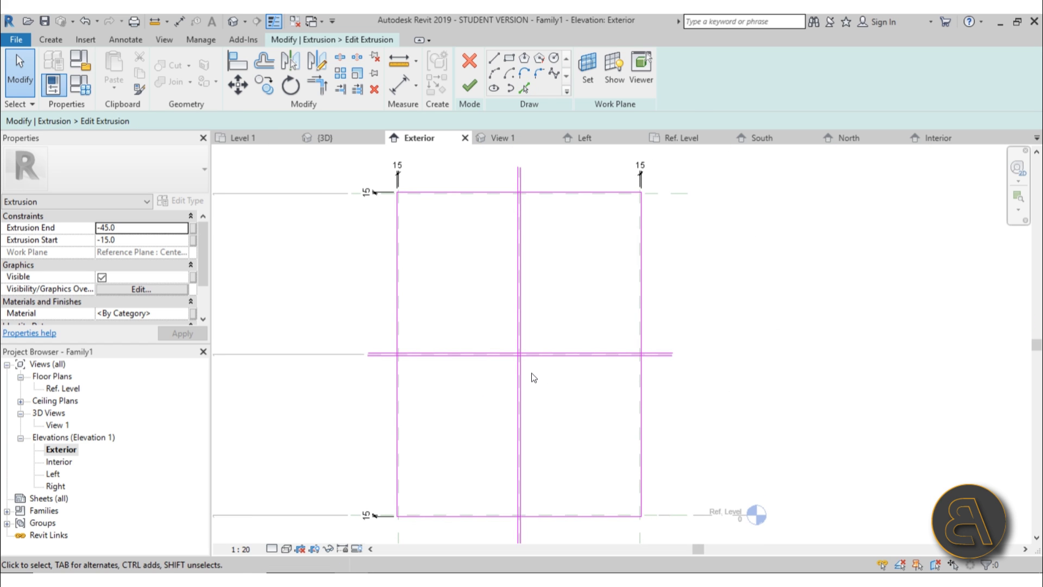
- Split the outer sketch boundary between the gap lines and the gap lines at the center crossing with Split Element
{"action": "key", "text": "s"}
{"action": "key", "text": "l"}
{"action": "scroll", "coordinate": [539, 182], "scroll_direction": "up", "scroll_amount": 1}
{"action": "scroll", "coordinate": [539, 183], "scroll_direction": "up", "scroll_amount": 6}
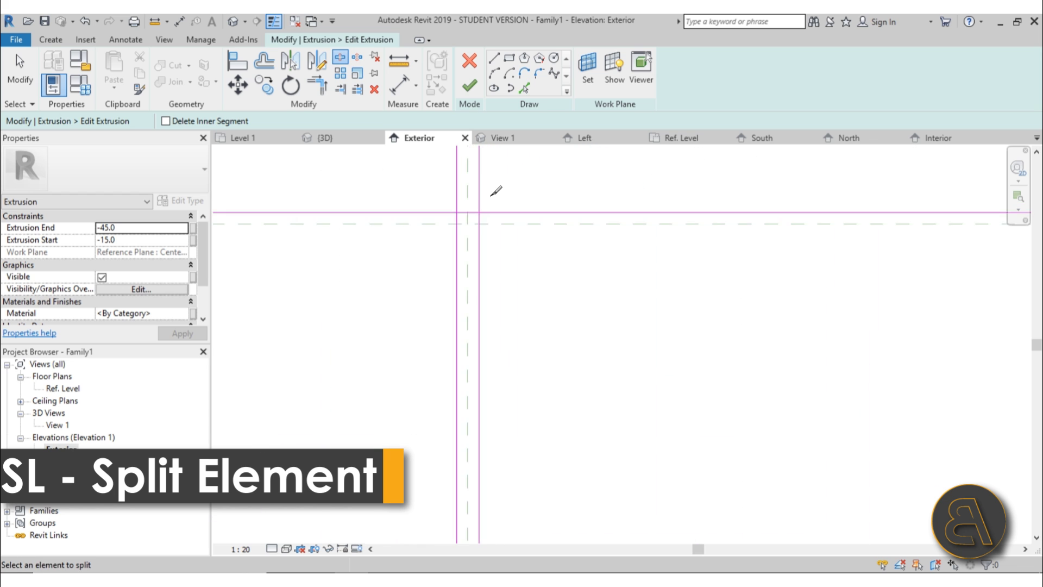
{"action": "scroll", "coordinate": [566, 221], "scroll_direction": "down", "scroll_amount": 4}
{"action": "scroll", "coordinate": [433, 381], "scroll_direction": "up", "scroll_amount": 5}
{"action": "scroll", "coordinate": [381, 293], "scroll_direction": "down", "scroll_amount": 7}
{"action": "middle_click_drag", "start_coordinate": [536, 427], "coordinate": [536, 405]}
{"action": "scroll", "coordinate": [536, 405], "scroll_direction": "up", "scroll_amount": 8}
{"action": "left_click", "coordinate": [582, 360]}
{"action": "scroll", "coordinate": [459, 286], "scroll_direction": "down", "scroll_amount": 7}
{"action": "middle_click_drag", "start_coordinate": [458, 318], "coordinate": [351, 565]}
{"action": "scroll", "coordinate": [585, 301], "scroll_direction": "up", "scroll_amount": 8}
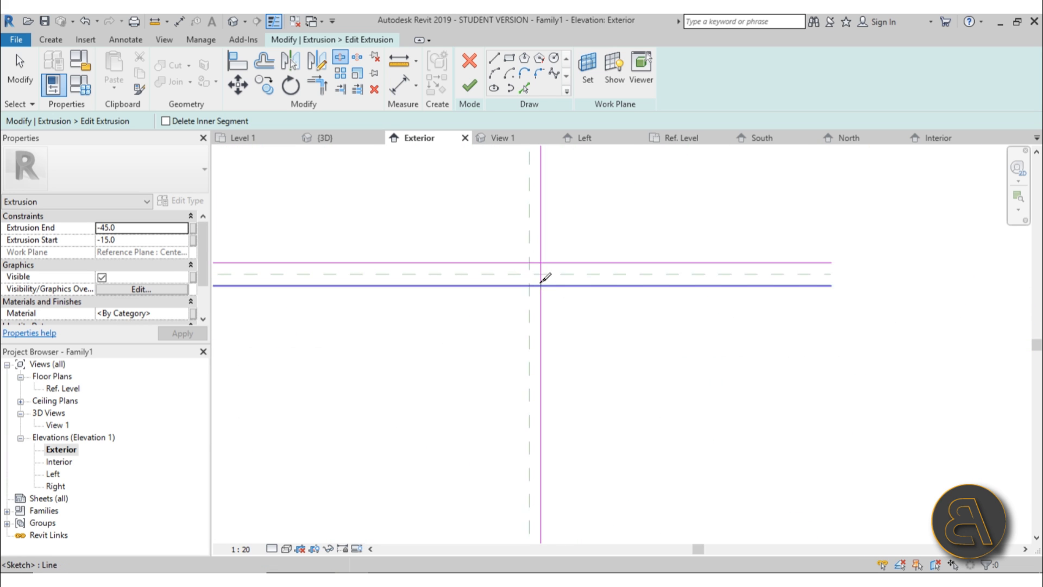
{"action": "left_click", "coordinate": [541, 273]}
{"action": "scroll", "coordinate": [777, 339], "scroll_direction": "down", "scroll_amount": 5}
{"action": "scroll", "coordinate": [263, 326], "scroll_direction": "up", "scroll_amount": 7}
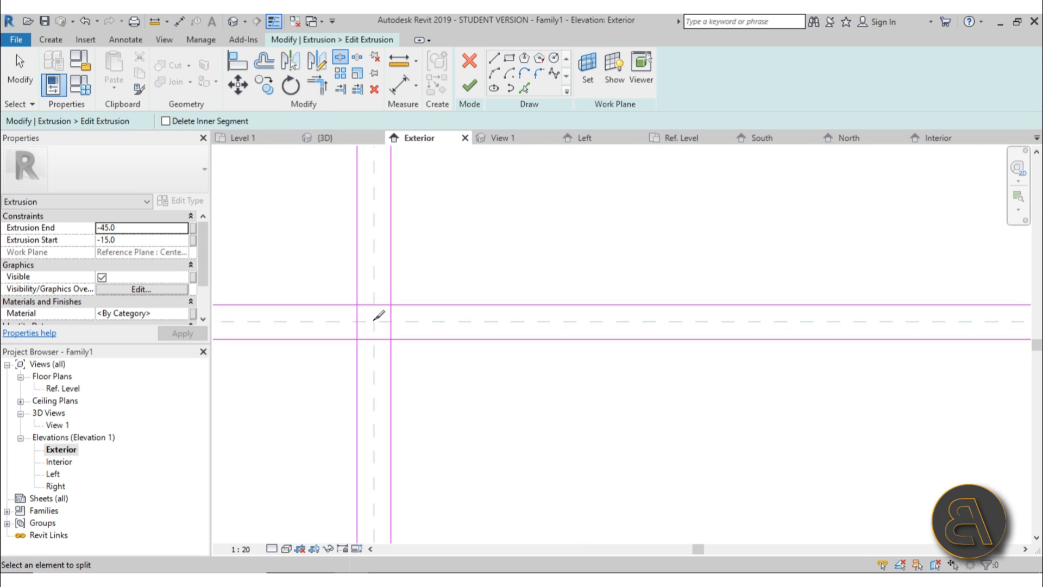
{"action": "left_click", "coordinate": [344, 327]}
{"action": "left_click", "coordinate": [376, 293]}
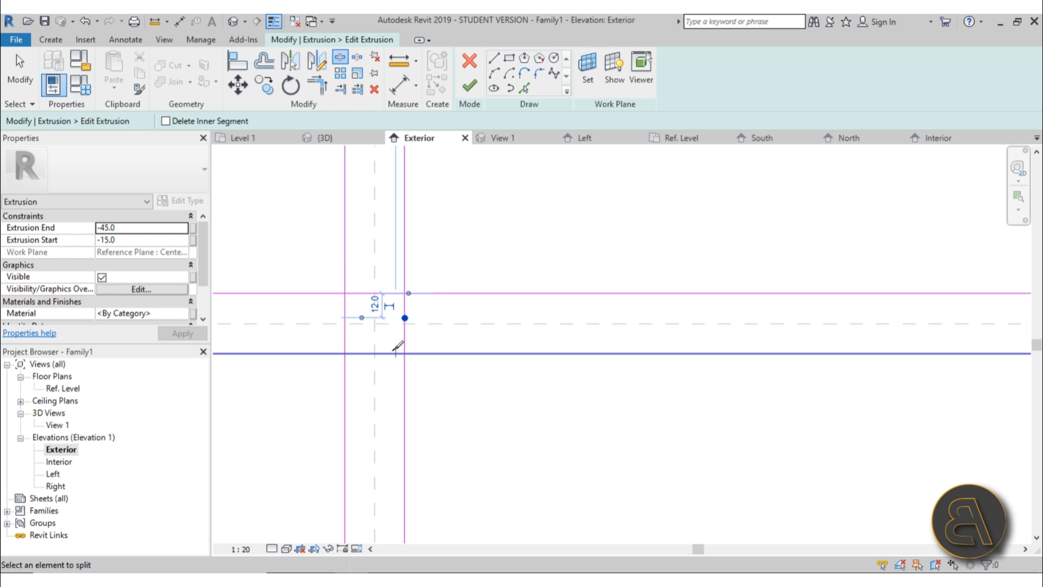
{"action": "key", "text": "Escape"}
{"action": "scroll", "coordinate": [592, 358], "scroll_direction": "down", "scroll_amount": 5}
{"action": "middle_click_drag", "start_coordinate": [591, 358], "coordinate": [568, 365]}
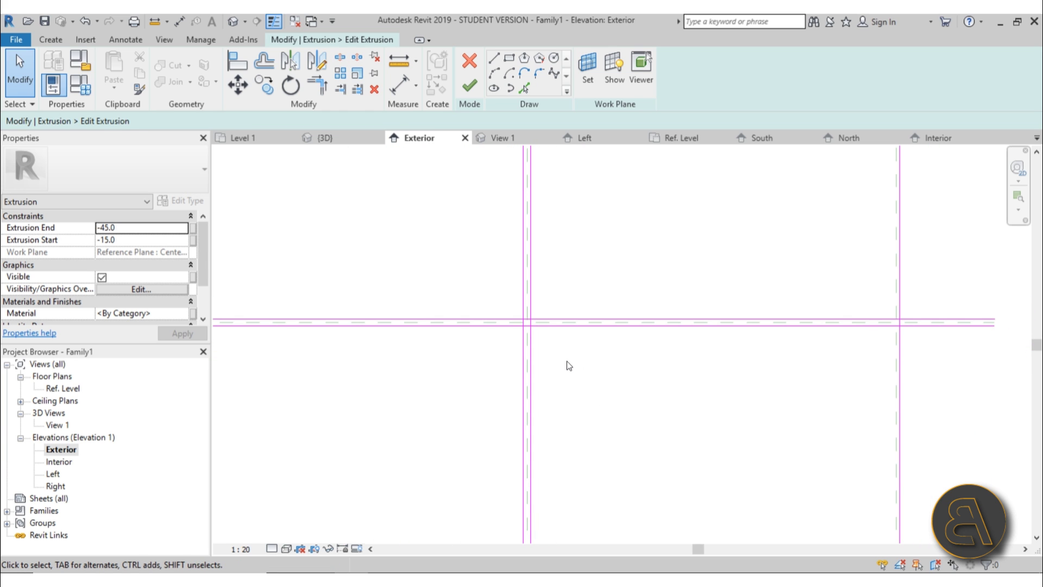
- Trim the two horizontal gap lines to corners with the sketch boundary's right edge using Trim/Extend
{"action": "key", "text": "t"}
{"action": "key", "text": "r"}
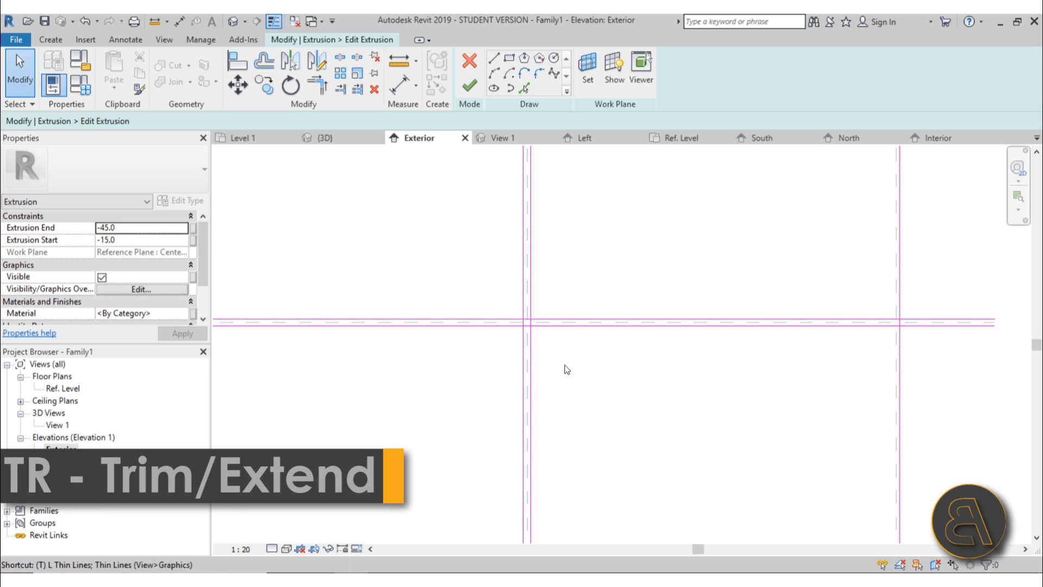
{"action": "scroll", "coordinate": [939, 317], "scroll_direction": "up", "scroll_amount": 3}
{"action": "left_click", "coordinate": [858, 306]}
{"action": "left_click", "coordinate": [840, 326]}
{"action": "left_click", "coordinate": [838, 341]}
{"action": "left_click", "coordinate": [858, 356]}
{"action": "scroll", "coordinate": [582, 206], "scroll_direction": "down", "scroll_amount": 2}
{"action": "scroll", "coordinate": [587, 211], "scroll_direction": "down", "scroll_amount": 2}
{"action": "middle_click_drag", "start_coordinate": [593, 213], "coordinate": [608, 216]}
- Trim the vertical and horizontal gap lines into four inner corners at the center crossing
{"action": "scroll", "coordinate": [422, 247], "scroll_direction": "up", "scroll_amount": 4}
{"action": "left_click", "coordinate": [417, 253]}
{"action": "left_click", "coordinate": [403, 286]}
{"action": "left_click", "coordinate": [437, 277]}
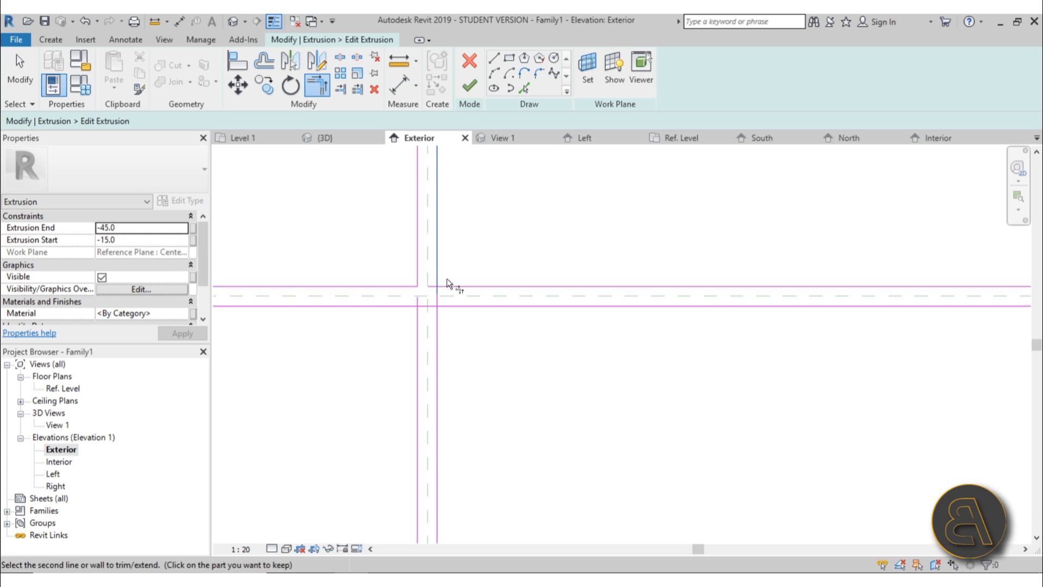
{"action": "left_click", "coordinate": [449, 287]}
{"action": "left_click", "coordinate": [448, 305]}
{"action": "left_click", "coordinate": [437, 317]}
{"action": "left_click", "coordinate": [417, 317]}
{"action": "left_click", "coordinate": [405, 307]}
- Trim the two horizontal gap lines to corners with the sketch boundary's left edge
{"action": "scroll", "coordinate": [636, 238], "scroll_direction": "down", "scroll_amount": 3}
{"action": "scroll", "coordinate": [293, 266], "scroll_direction": "up", "scroll_amount": 3}
{"action": "left_click", "coordinate": [308, 239]}
{"action": "left_click", "coordinate": [293, 251]}
{"action": "left_click", "coordinate": [292, 213]}
{"action": "left_click", "coordinate": [301, 221]}
- Trim the two vertical gap lines to corners with the sketch boundary's top and bottom edges
{"action": "scroll", "coordinate": [512, 368], "scroll_direction": "down", "scroll_amount": 3}
{"action": "scroll", "coordinate": [501, 207], "scroll_direction": "up", "scroll_amount": 4}
{"action": "left_click", "coordinate": [502, 235]}
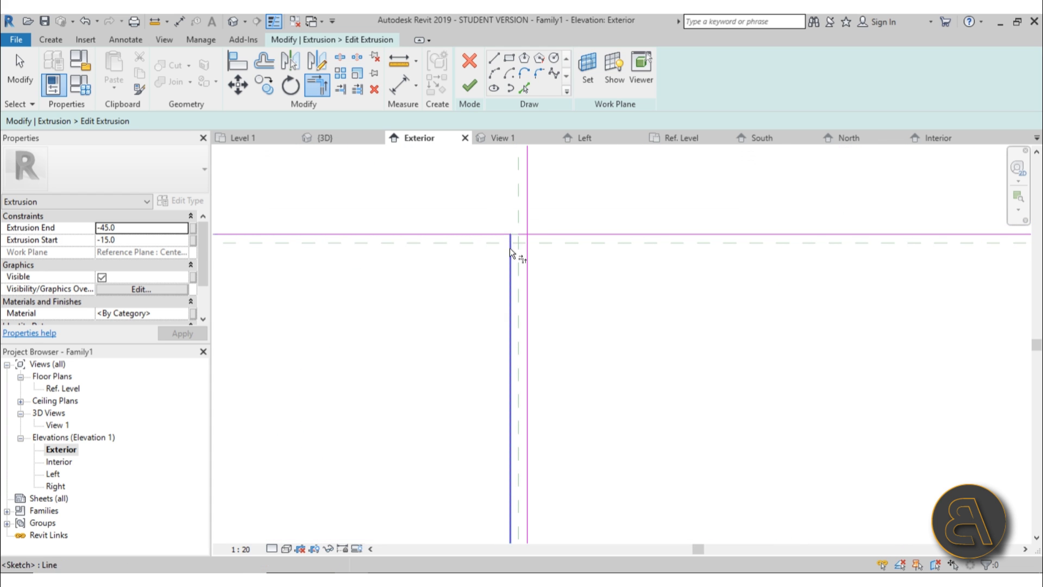
{"action": "left_click", "coordinate": [524, 241]}
{"action": "scroll", "coordinate": [517, 309], "scroll_direction": "down", "scroll_amount": 3}
{"action": "scroll", "coordinate": [512, 475], "scroll_direction": "up", "scroll_amount": 5}
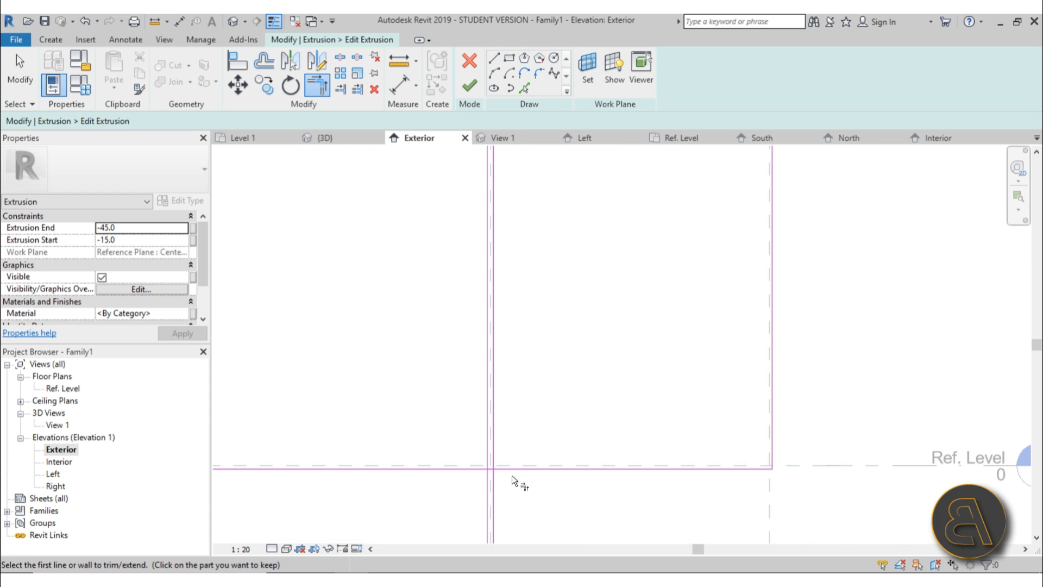
{"action": "left_click", "coordinate": [479, 418]}
{"action": "left_click", "coordinate": [478, 439]}
{"action": "left_click", "coordinate": [515, 422]}
{"action": "left_click", "coordinate": [540, 441]}
{"action": "scroll", "coordinate": [555, 347], "scroll_direction": "down", "scroll_amount": 4}
{"action": "key", "text": "Escape"}
- Dimension both vertical gap lines below the crossing from the vertical center reference plane
{"action": "scroll", "coordinate": [641, 283], "scroll_direction": "down", "scroll_amount": 2}
{"action": "middle_click_drag", "start_coordinate": [642, 283], "coordinate": [515, 524]}
{"action": "scroll", "coordinate": [456, 234], "scroll_direction": "up", "scroll_amount": 3}
{"action": "middle_click_drag", "start_coordinate": [538, 434], "coordinate": [538, 404]}
{"action": "scroll", "coordinate": [500, 276], "scroll_direction": "up", "scroll_amount": 2}
{"action": "key", "text": "d"}
{"action": "key", "text": "i"}
{"action": "left_click", "coordinate": [425, 380]}
{"action": "left_click", "coordinate": [406, 379]}
{"action": "left_click", "coordinate": [304, 451]}
{"action": "scroll", "coordinate": [446, 335], "scroll_direction": "down", "scroll_amount": 3}
{"action": "middle_click_drag", "start_coordinate": [451, 343], "coordinate": [426, 278]}
{"action": "scroll", "coordinate": [405, 407], "scroll_direction": "up", "scroll_amount": 3}
{"action": "left_click", "coordinate": [404, 402]}
{"action": "left_click", "coordinate": [414, 399]}
{"action": "scroll", "coordinate": [432, 396], "scroll_direction": "down", "scroll_amount": 4}
{"action": "left_click", "coordinate": [487, 311]}
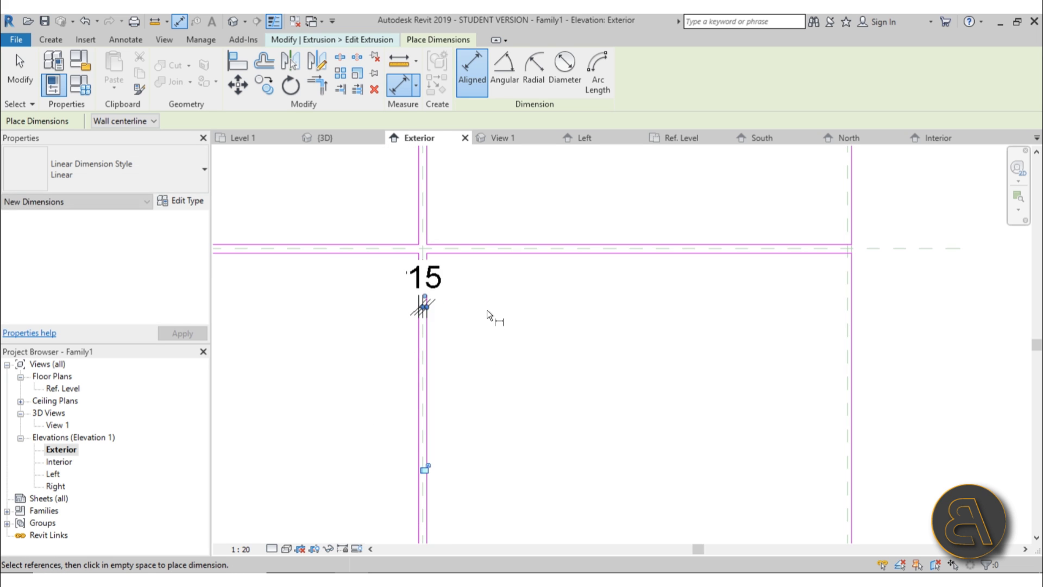
{"action": "scroll", "coordinate": [487, 313], "scroll_direction": "down", "scroll_amount": 2}
{"action": "scroll", "coordinate": [424, 232], "scroll_direction": "up", "scroll_amount": 3}
{"action": "key", "text": "Escape"}
{"action": "key", "text": "Escape"}
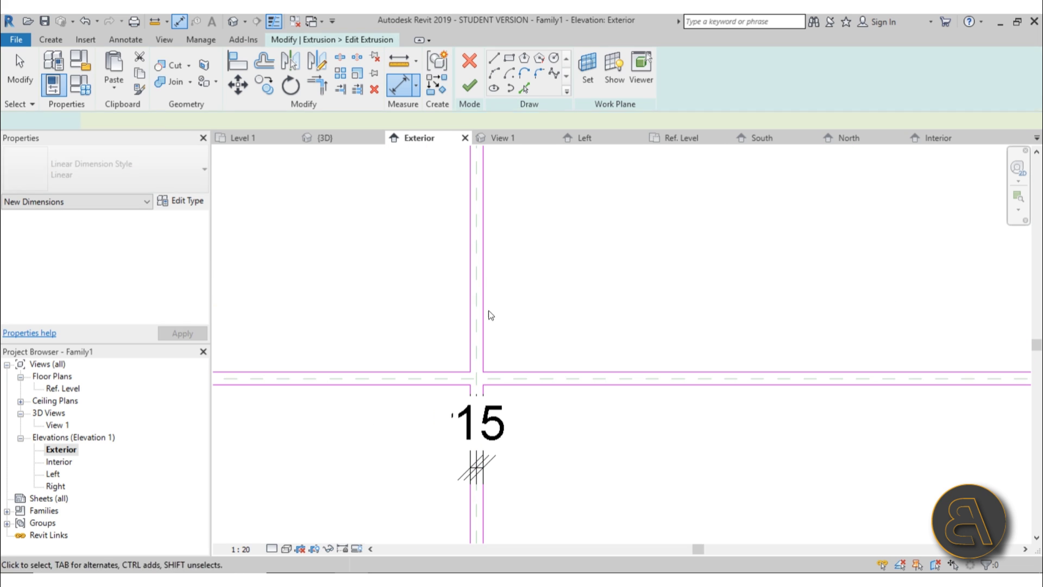
- Align the vertical gap lines above the crossing with the matching lines below it
{"action": "key", "text": "a"}
{"action": "key", "text": "l"}
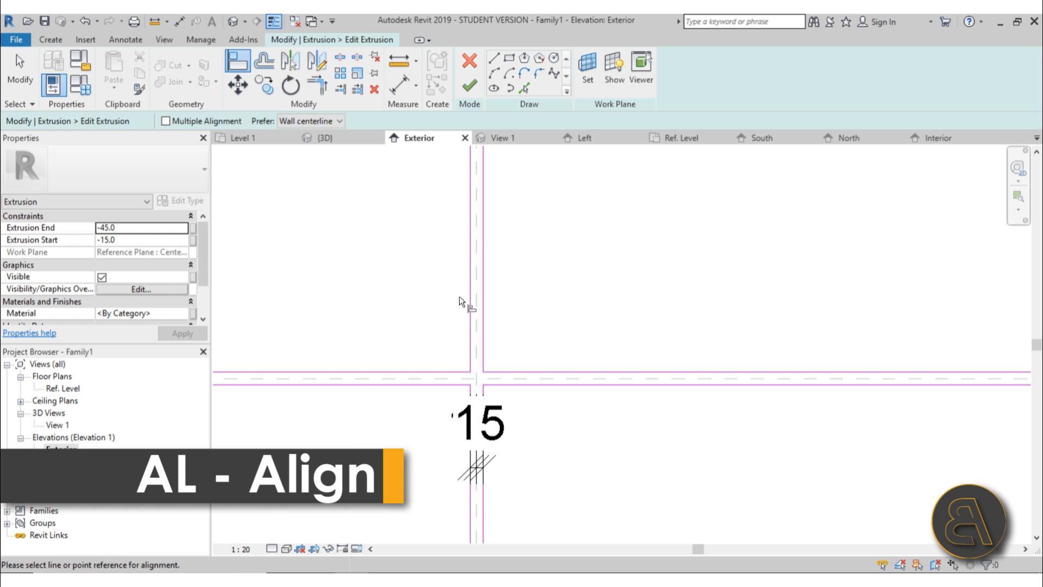
{"action": "left_click", "coordinate": [468, 529]}
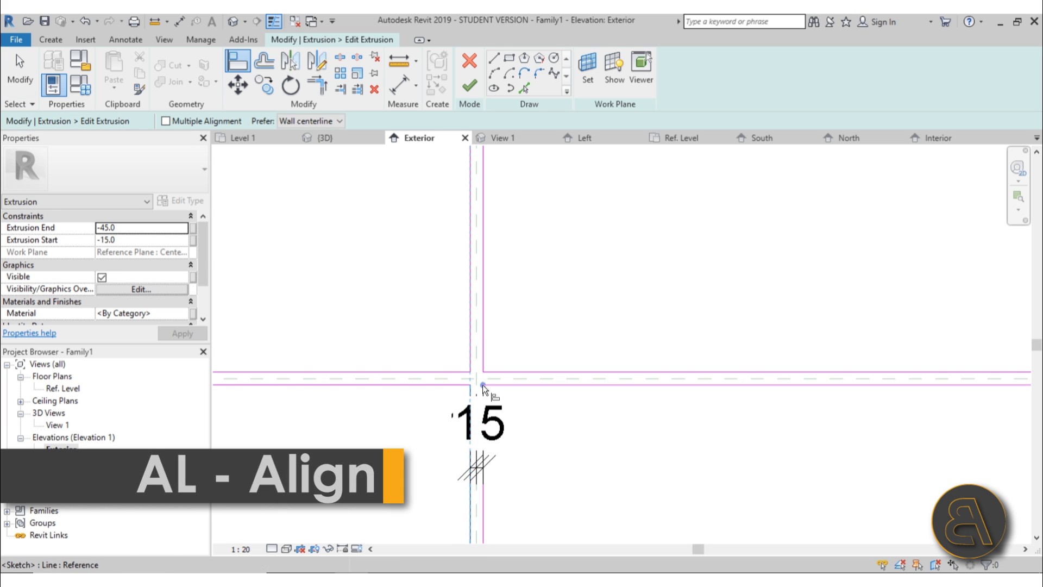
{"action": "left_click", "coordinate": [470, 307]}
{"action": "left_click", "coordinate": [477, 465]}
{"action": "left_click", "coordinate": [484, 308]}
{"action": "scroll", "coordinate": [589, 277], "scroll_direction": "down", "scroll_amount": 3}
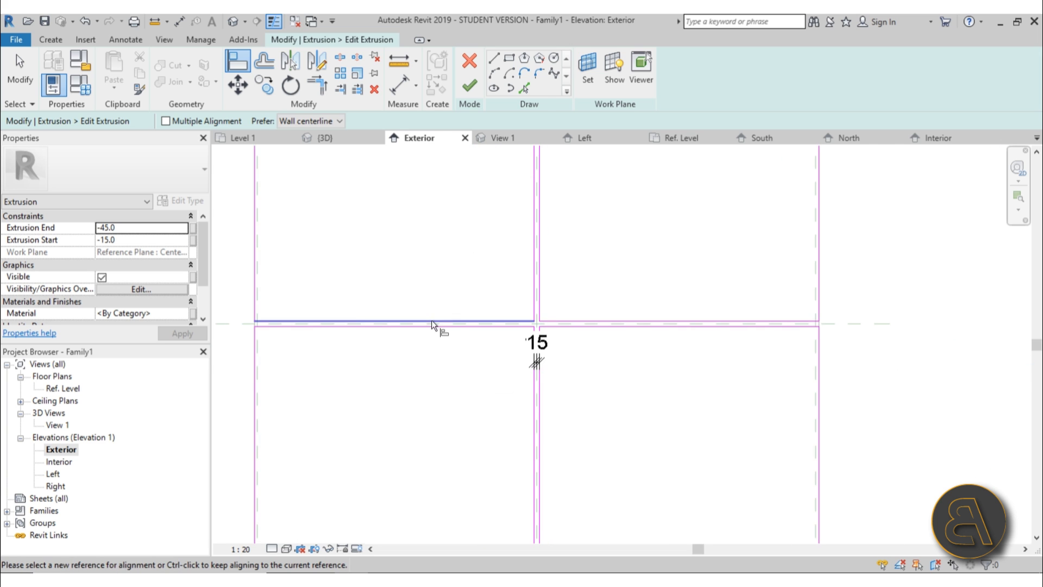
{"action": "key", "text": "Escape"}
- Dimension both horizontal gap lines left of the crossing from the horizontal center reference plane
{"action": "scroll", "coordinate": [306, 316], "scroll_direction": "up", "scroll_amount": 2}
{"action": "middle_click_drag", "start_coordinate": [363, 375], "coordinate": [395, 341]}
{"action": "key", "text": "i"}
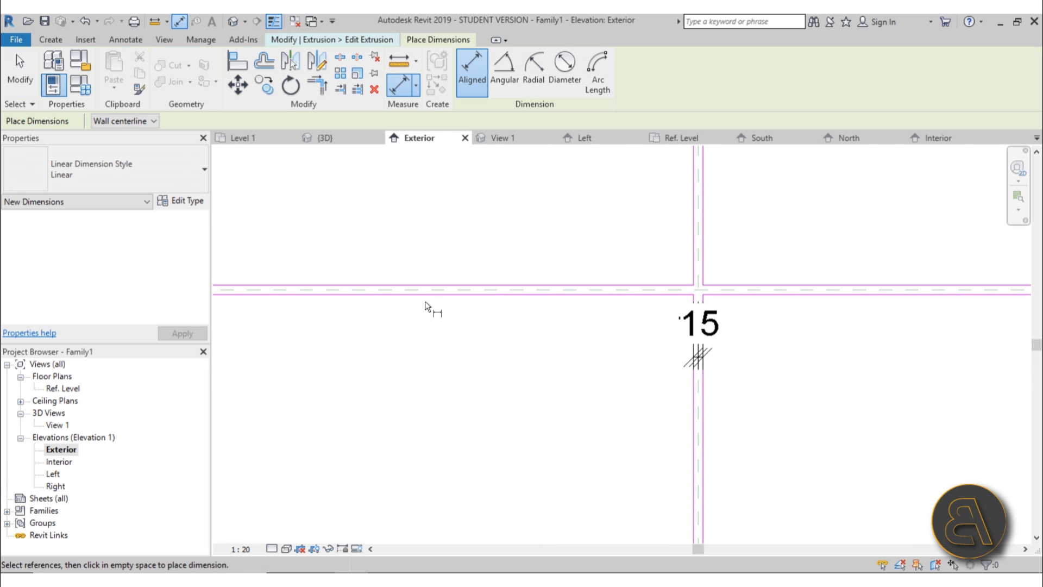
{"action": "scroll", "coordinate": [418, 288], "scroll_direction": "up", "scroll_amount": 4}
{"action": "left_click", "coordinate": [408, 261]}
{"action": "scroll", "coordinate": [408, 261], "scroll_direction": "down", "scroll_amount": 3}
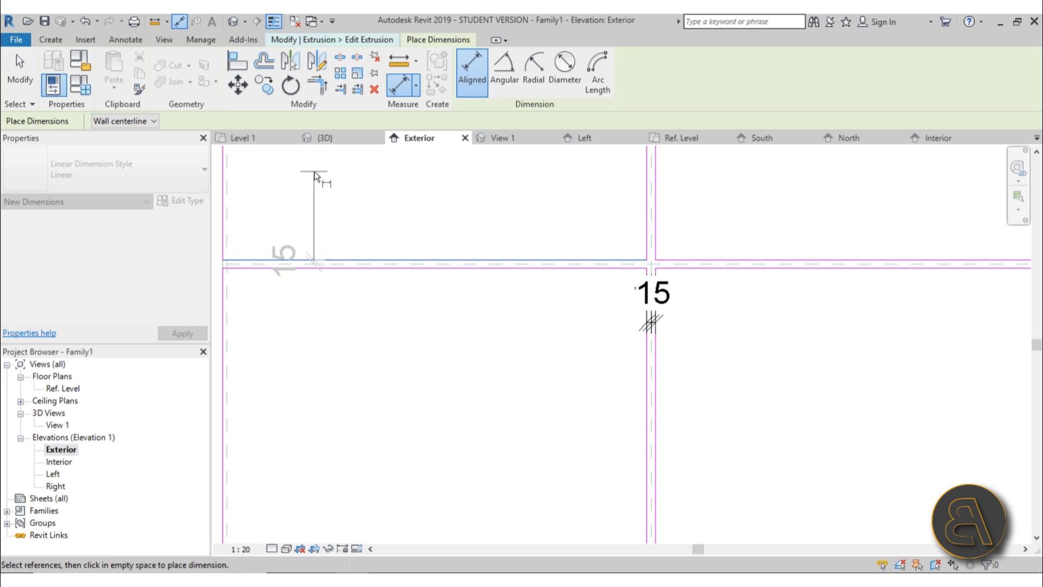
{"action": "left_click", "coordinate": [313, 171]}
{"action": "left_click", "coordinate": [474, 263]}
{"action": "scroll", "coordinate": [373, 264], "scroll_direction": "up", "scroll_amount": 3}
{"action": "scroll", "coordinate": [372, 281], "scroll_direction": "down", "scroll_amount": 3}
{"action": "key", "text": "Escape"}
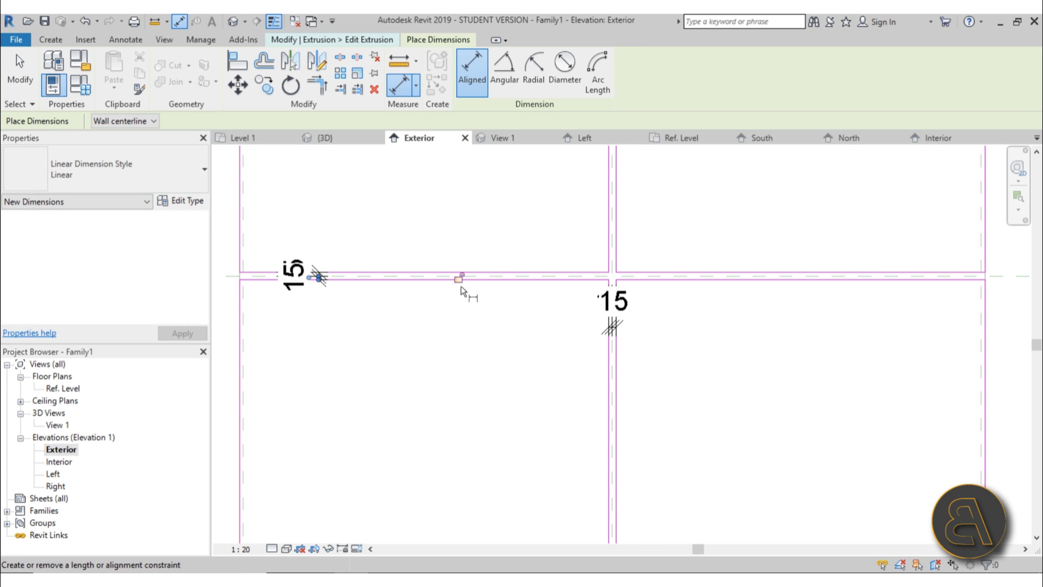
{"action": "key", "text": "Escape"}
- Align the horizontal gap lines right of the crossing with the matching lines on its left side
{"action": "key", "text": "l"}
{"action": "scroll", "coordinate": [560, 268], "scroll_direction": "up", "scroll_amount": 2}
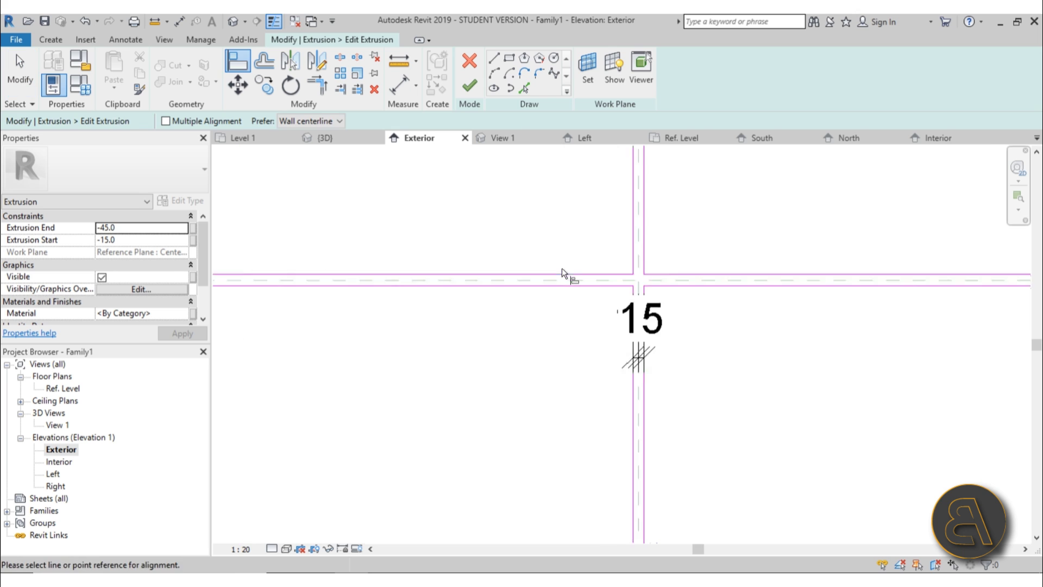
{"action": "left_click", "coordinate": [565, 273]}
{"action": "left_click", "coordinate": [676, 274]}
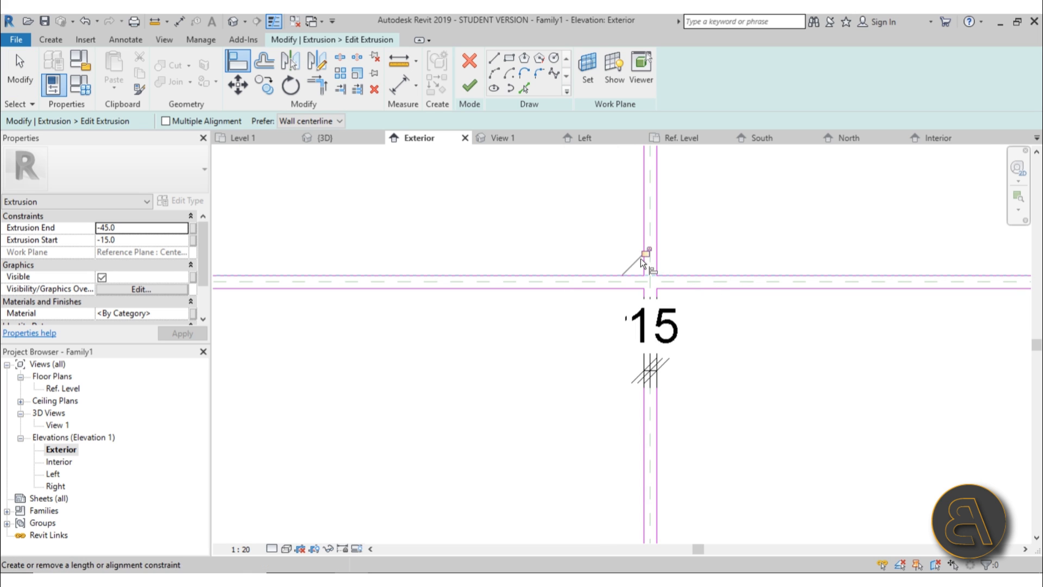
{"action": "left_click", "coordinate": [606, 288]}
{"action": "left_click", "coordinate": [690, 287]}
{"action": "scroll", "coordinate": [546, 304], "scroll_direction": "down", "scroll_amount": 3}
{"action": "key", "text": "Escape"}
{"action": "key", "text": "Escape"}
- Finish the front extrusion's sketch and open the default 3D view to inspect the divided cladding
{"action": "left_click", "coordinate": [470, 95]}
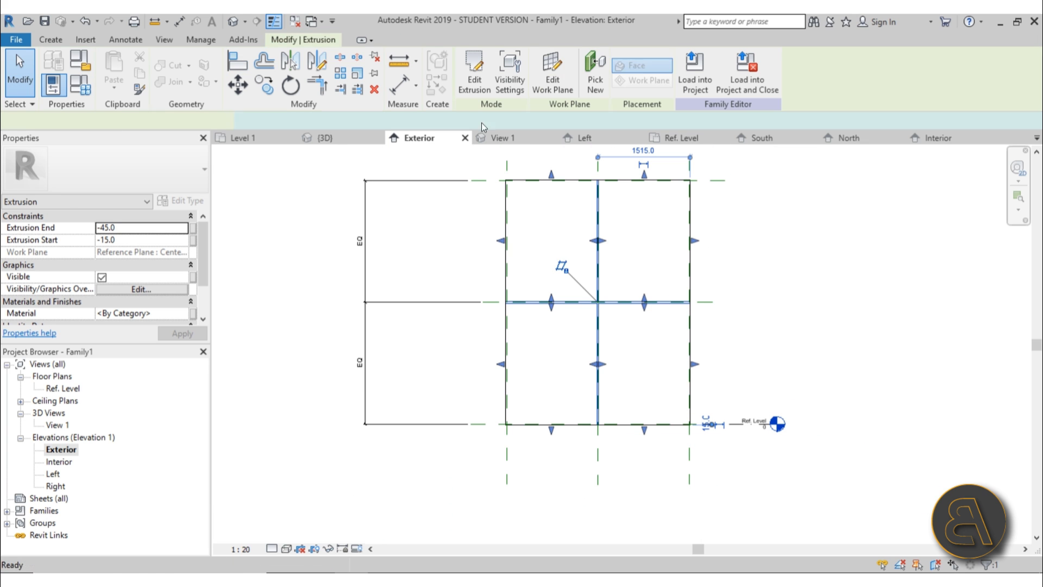
{"action": "left_click", "coordinate": [236, 25]}
{"action": "middle_click_drag", "start_coordinate": [732, 305], "coordinate": [333, 288], "text": "shift"}
{"action": "scroll", "coordinate": [650, 202], "scroll_direction": "up", "scroll_amount": 5}
{"action": "left_click", "coordinate": [651, 199]}
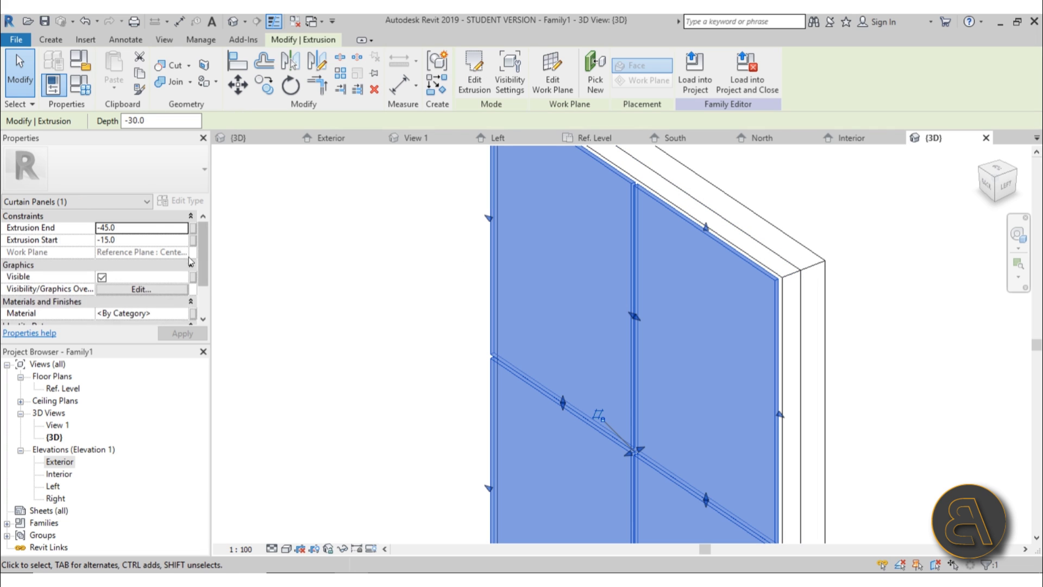
{"action": "left_click", "coordinate": [435, 314]}
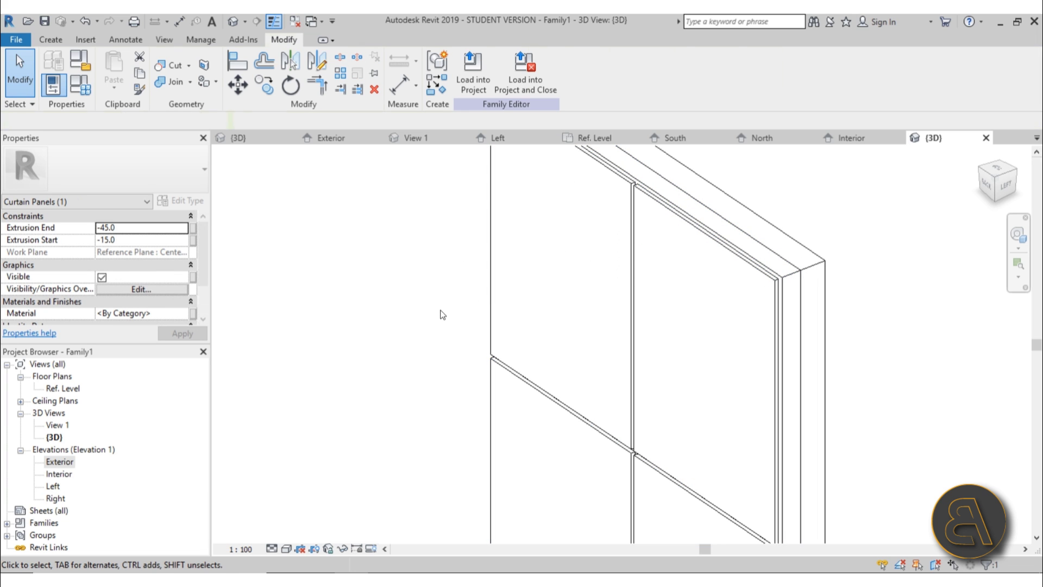
- Search the material library for alu and add Aluminum, Anodized Silver as the front extrusion's material
{"action": "left_click", "coordinate": [487, 292]}
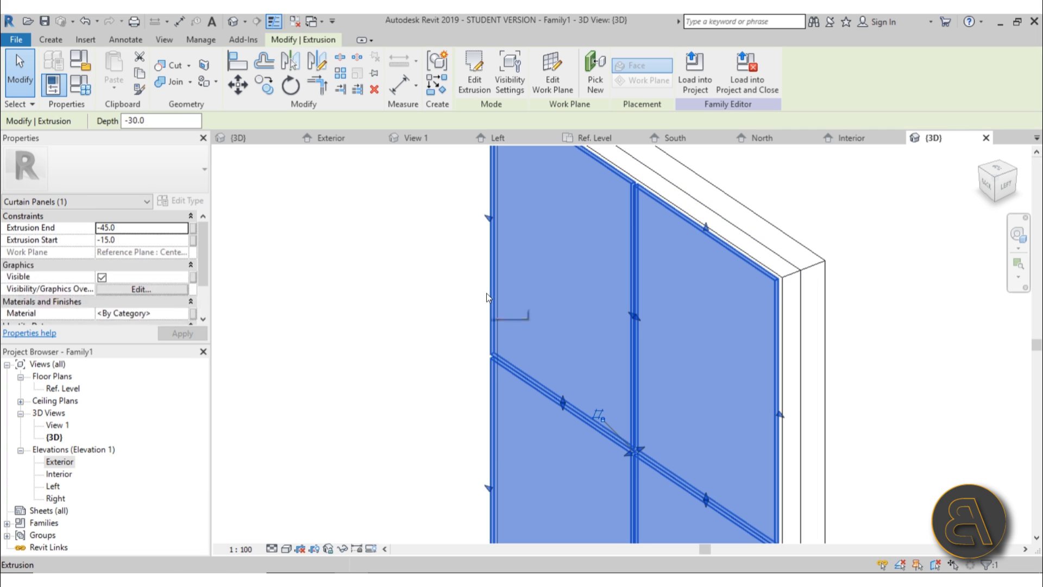
{"action": "left_click", "coordinate": [192, 314]}
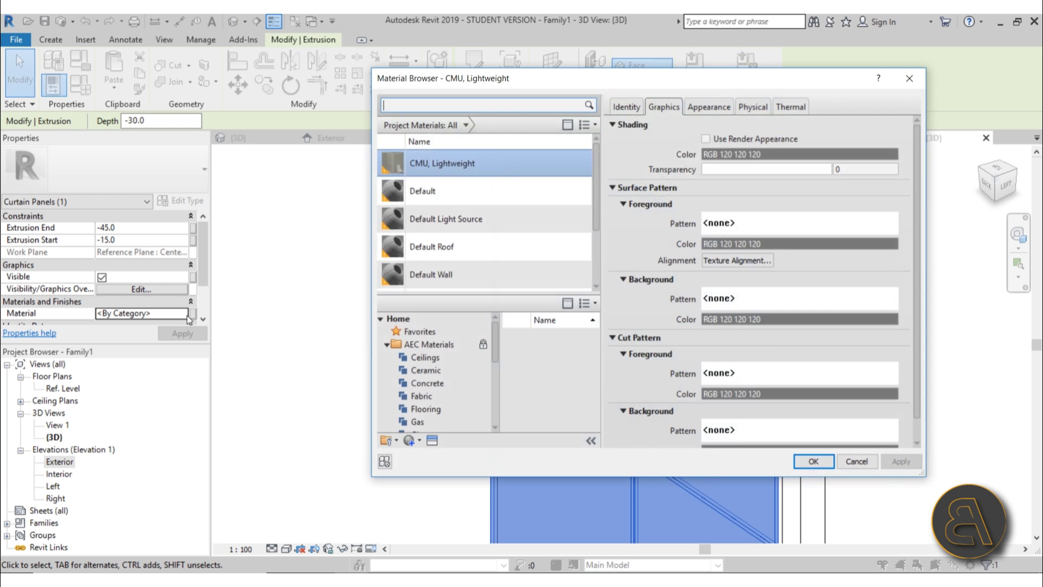
{"action": "left_click", "coordinate": [413, 108]}
{"action": "type", "text": "alu"}
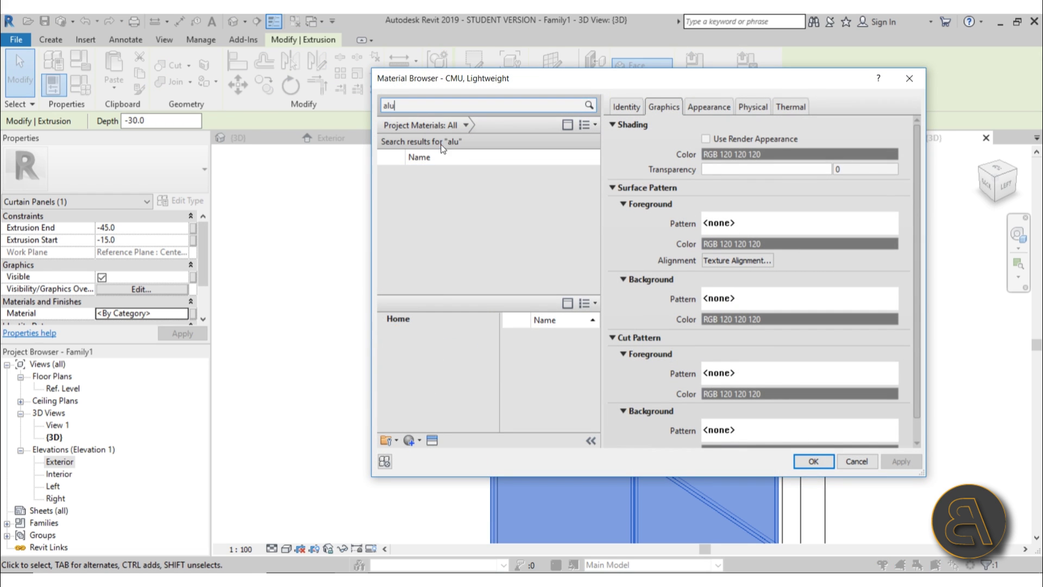
{"action": "scroll", "coordinate": [536, 363], "scroll_direction": "down", "scroll_amount": 5}
{"action": "scroll", "coordinate": [535, 363], "scroll_direction": "down", "scroll_amount": 6}
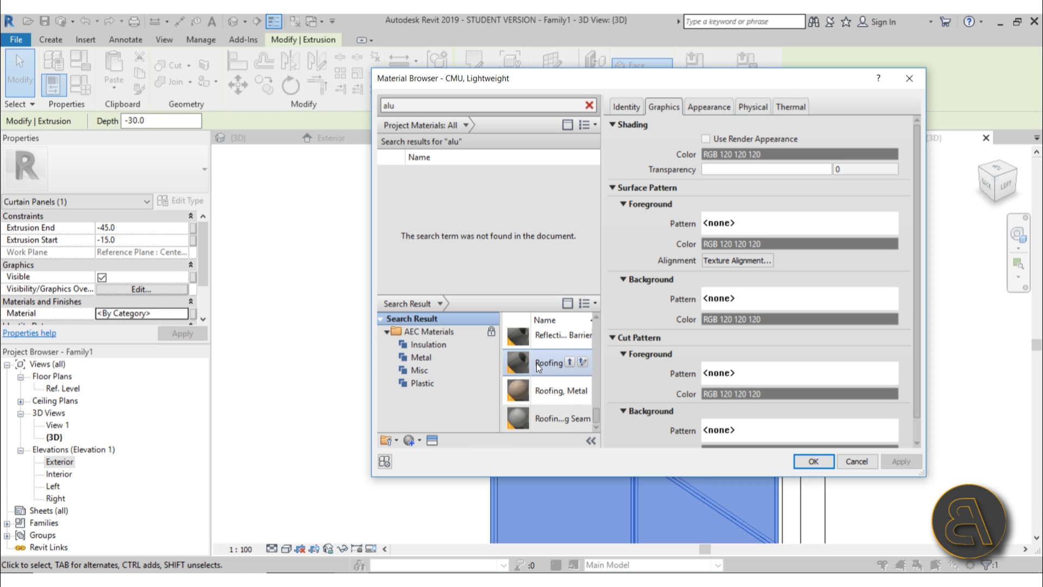
{"action": "left_click_drag", "start_coordinate": [364, 283], "coordinate": [234, 283]}
{"action": "scroll", "coordinate": [492, 389], "scroll_direction": "up", "scroll_amount": 9}
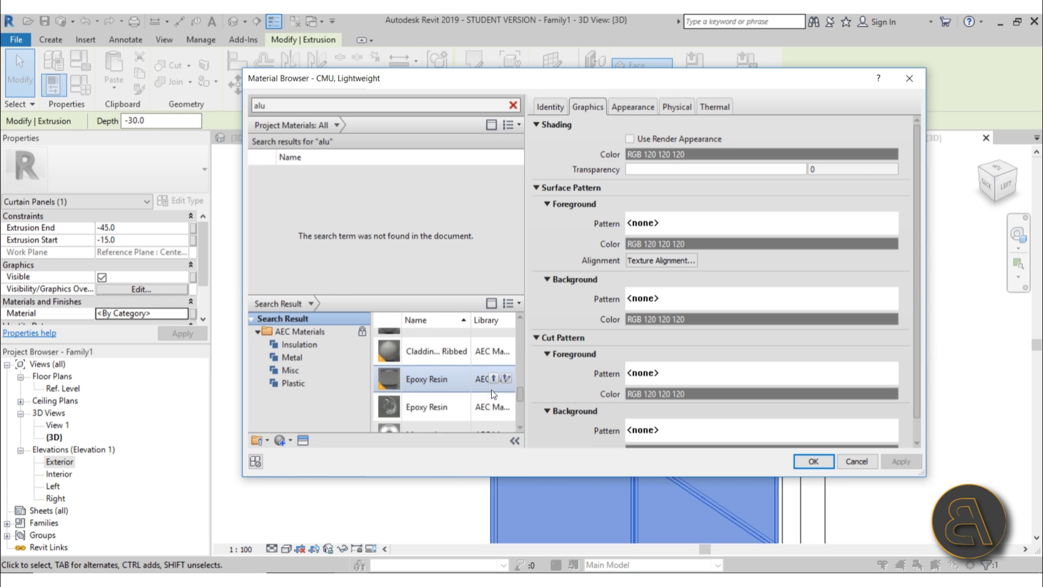
{"action": "left_click", "coordinate": [435, 379]}
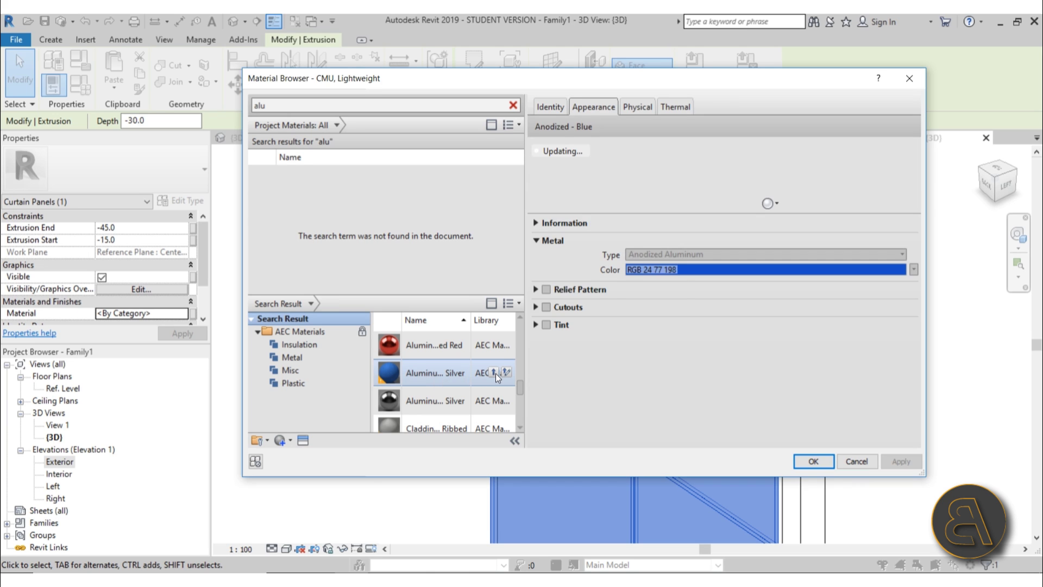
{"action": "left_click", "coordinate": [494, 373]}
- Set the aluminum's appearance color to RGB 133 164 186, apply the material to the front extrusion and clear the selection
{"action": "left_click", "coordinate": [635, 107]}
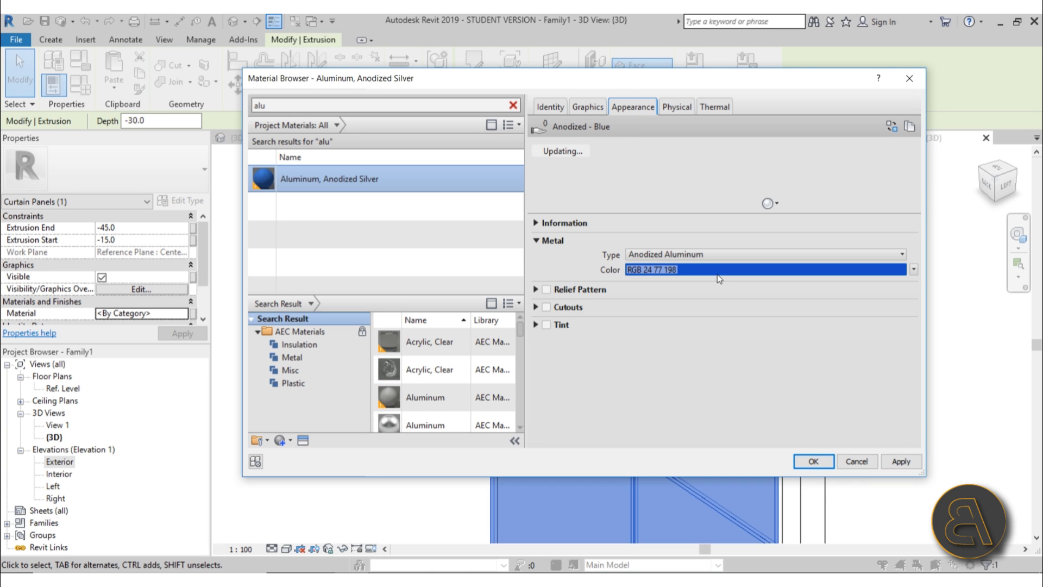
{"action": "left_click", "coordinate": [693, 270]}
{"action": "left_click_drag", "start_coordinate": [738, 246], "coordinate": [739, 226]}
{"action": "left_click_drag", "start_coordinate": [674, 204], "coordinate": [671, 265]}
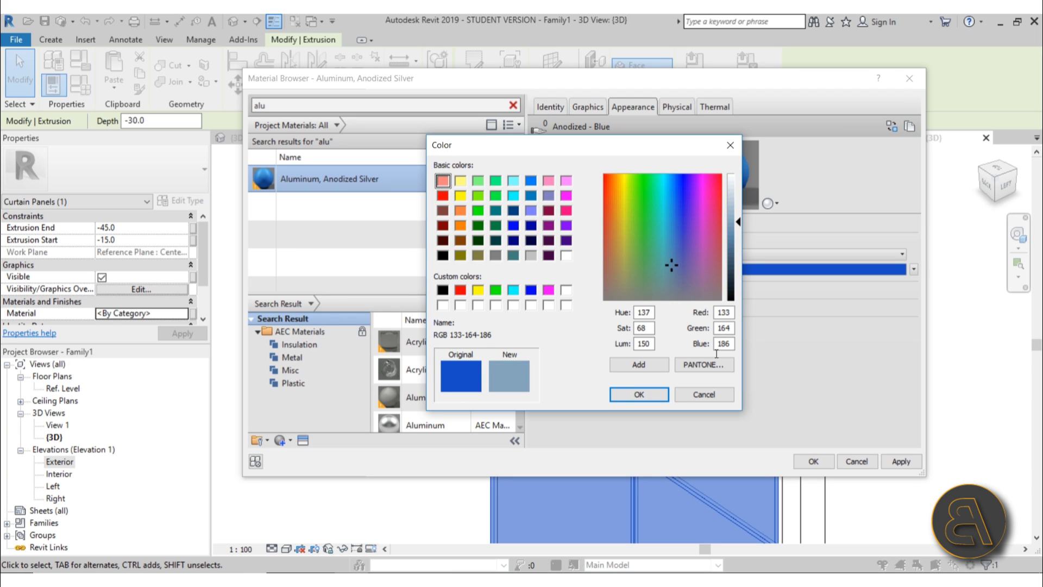
{"action": "left_click", "coordinate": [631, 396]}
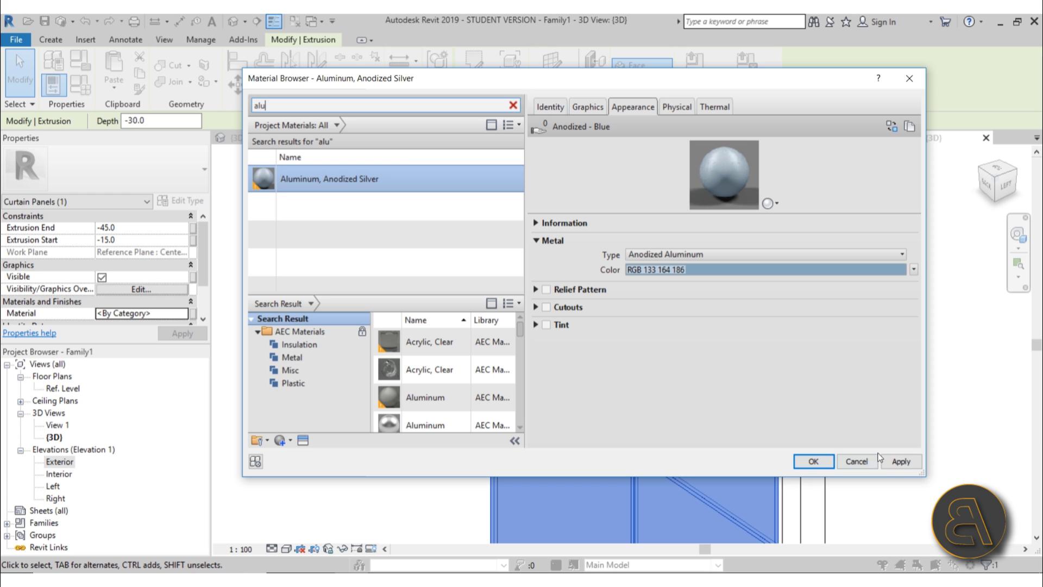
{"action": "left_click", "coordinate": [805, 461]}
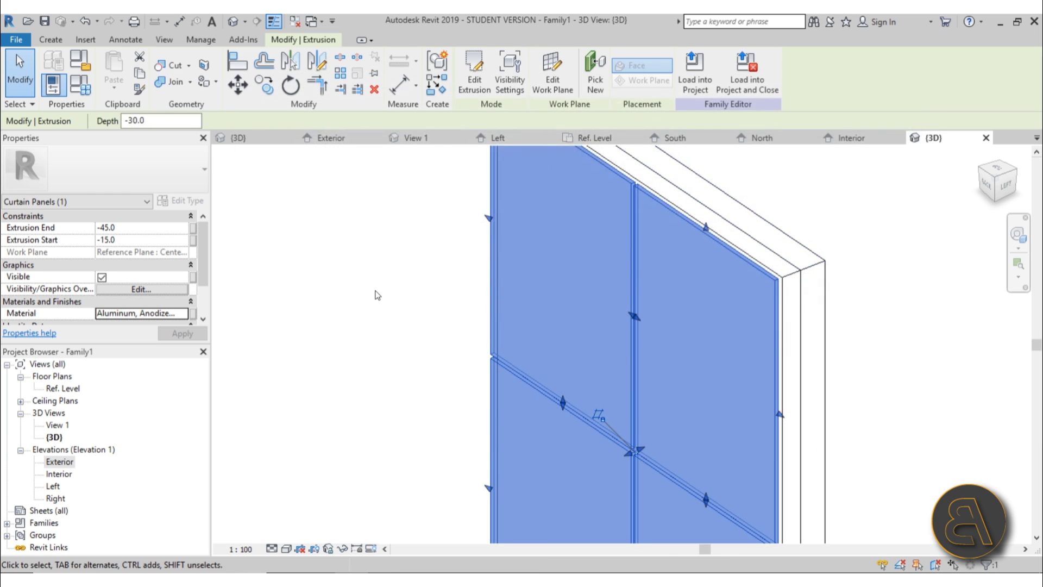
{"action": "left_click", "coordinate": [375, 294]}
{"action": "scroll", "coordinate": [510, 237], "scroll_direction": "down", "scroll_amount": 5}
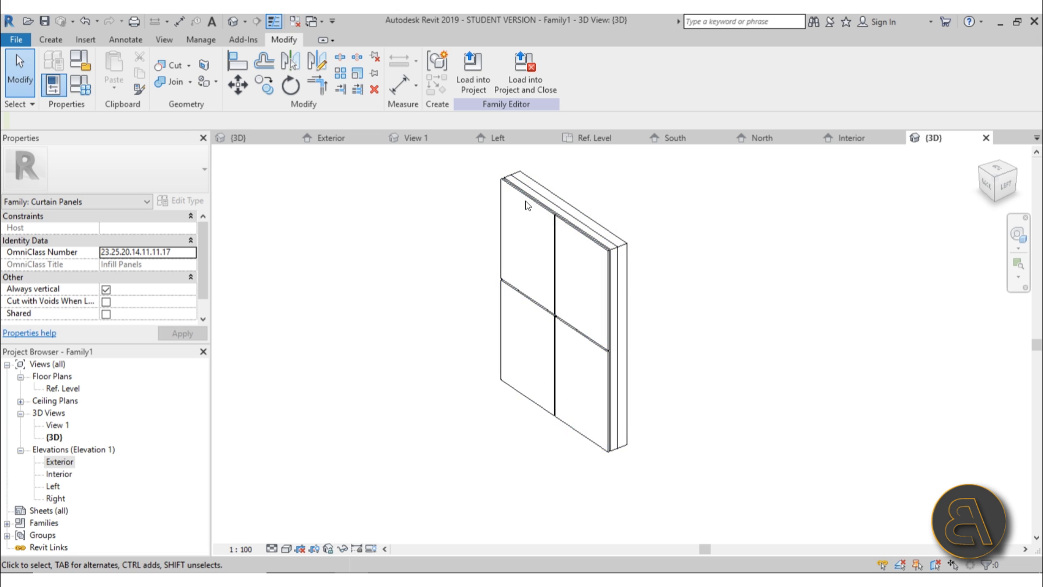
- Load the curtain panel family into Project2 and switch back to the family's View 1
{"action": "left_click", "coordinate": [479, 86]}
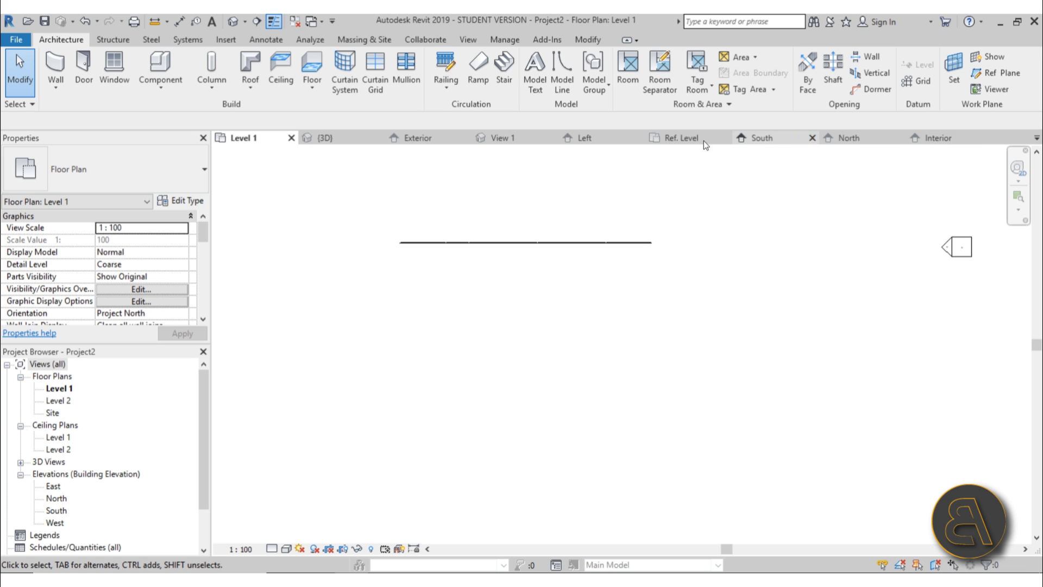
{"action": "left_click", "coordinate": [585, 138]}
{"action": "left_click", "coordinate": [523, 139]}
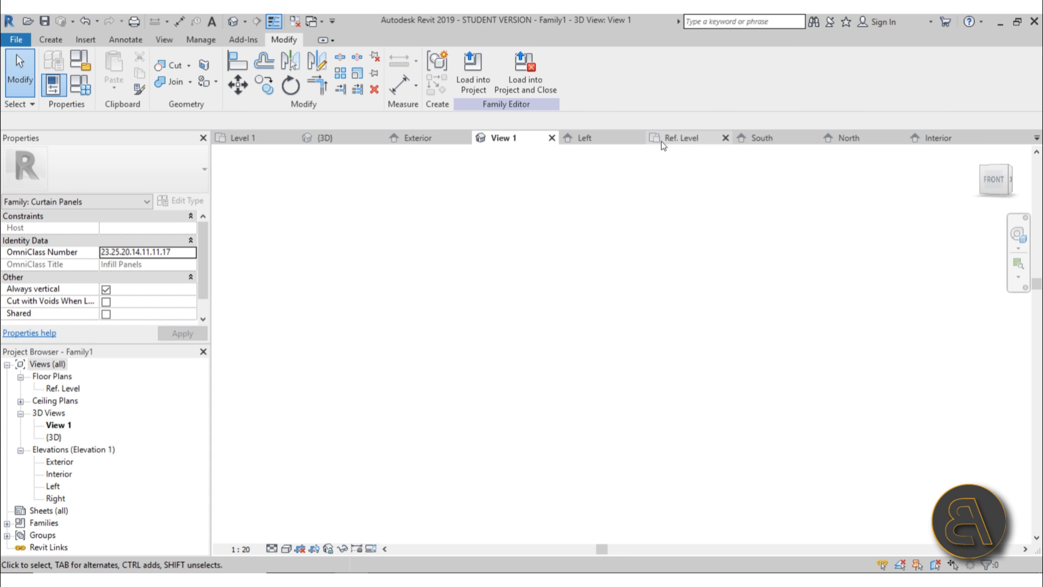
- Switch to Project2's 3D view and open the type properties of the Storefront curtain wall
{"action": "left_click", "coordinate": [326, 138]}
{"action": "scroll", "coordinate": [577, 263], "scroll_direction": "down", "scroll_amount": 4}
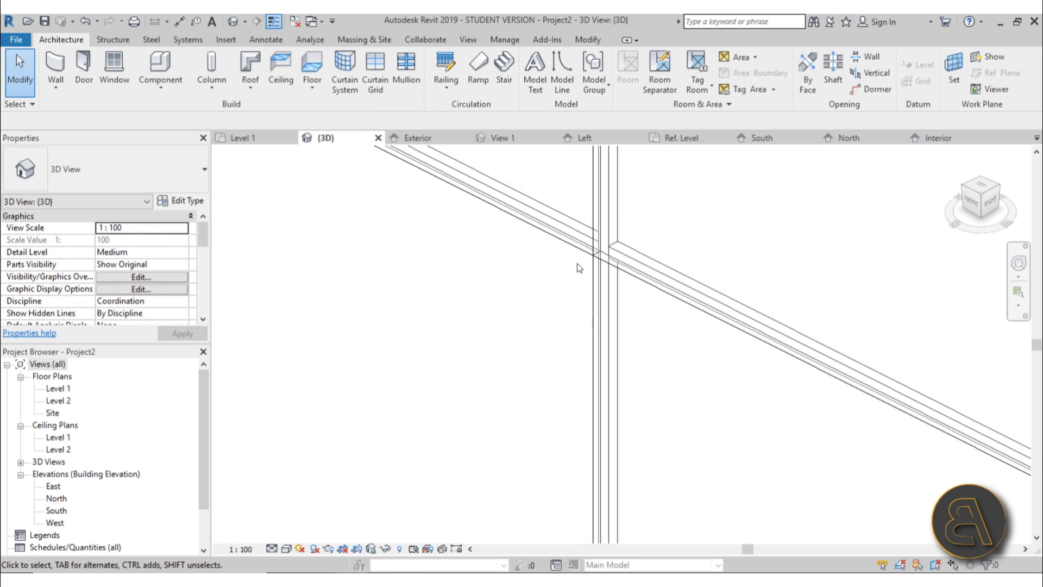
{"action": "scroll", "coordinate": [577, 275], "scroll_direction": "down", "scroll_amount": 2}
{"action": "scroll", "coordinate": [546, 209], "scroll_direction": "up", "scroll_amount": 4}
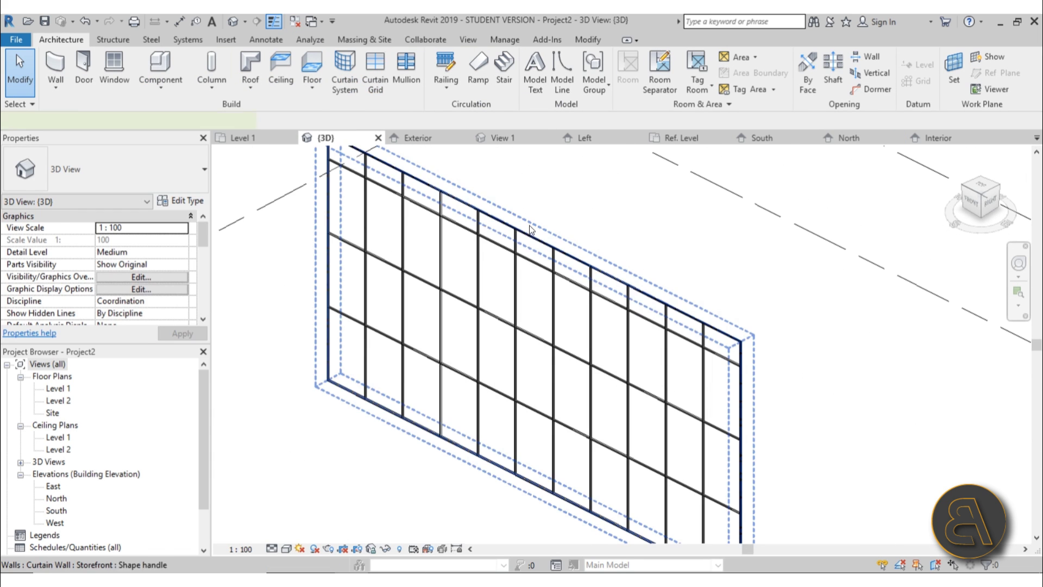
{"action": "left_click", "coordinate": [530, 225]}
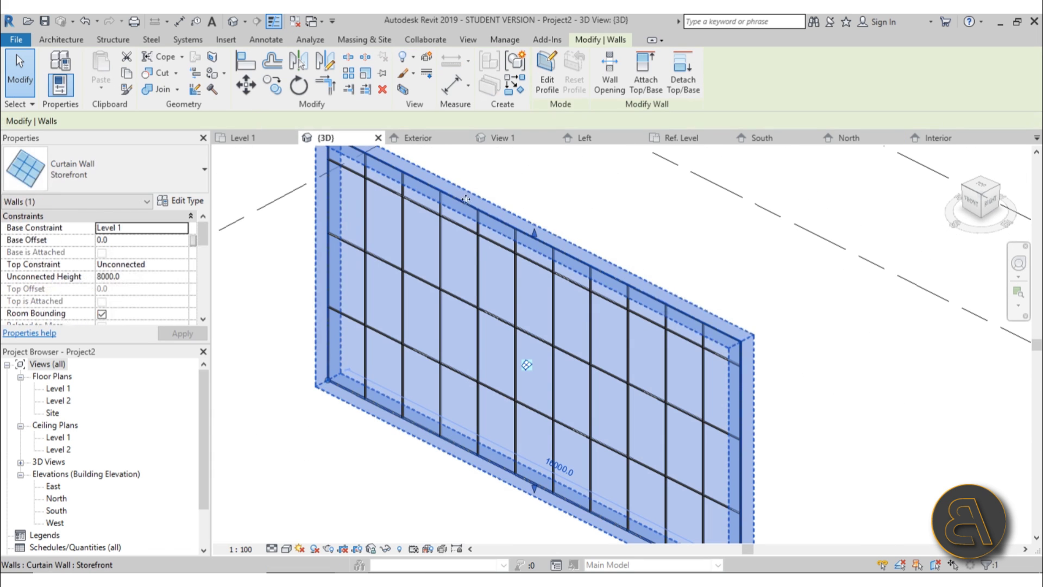
{"action": "left_click", "coordinate": [190, 202]}
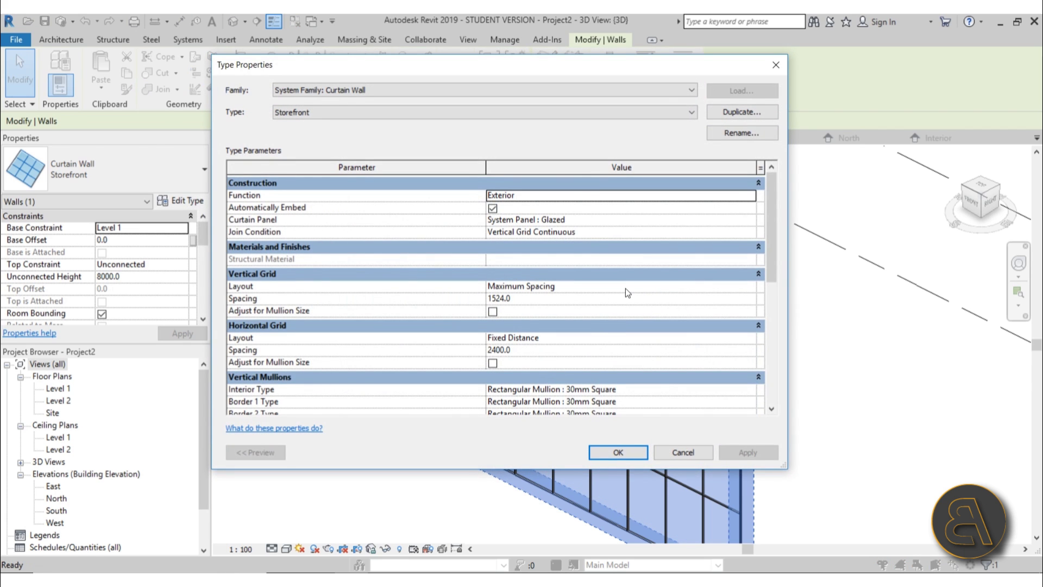
- Set the Storefront type's Curtain Panel to Family1 : Family1 and accept the type properties
{"action": "scroll", "coordinate": [625, 291], "scroll_direction": "down", "scroll_amount": 2}
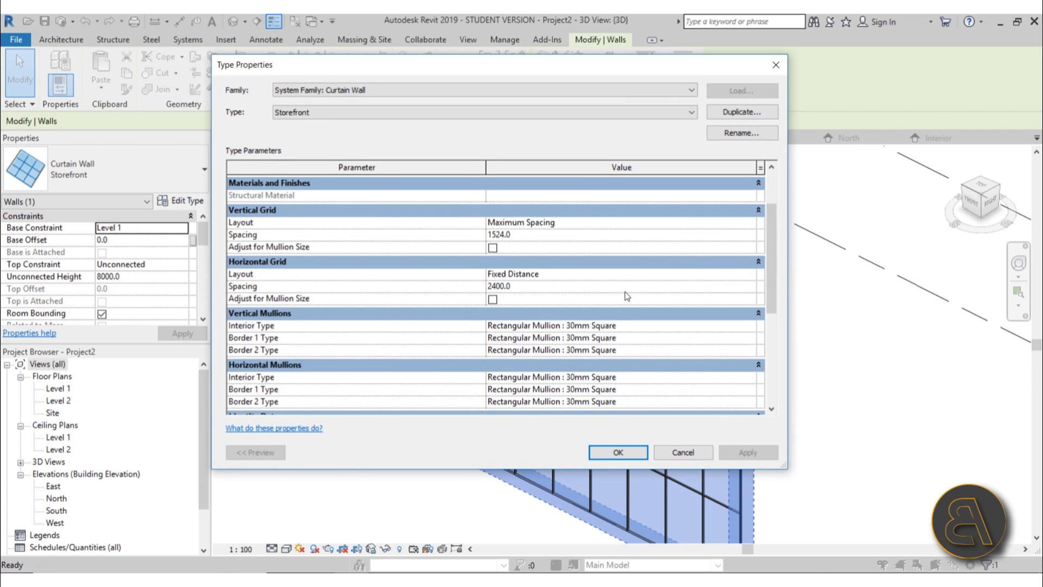
{"action": "scroll", "coordinate": [625, 291], "scroll_direction": "down", "scroll_amount": 4}
{"action": "scroll", "coordinate": [625, 293], "scroll_direction": "up", "scroll_amount": 5}
{"action": "scroll", "coordinate": [625, 297], "scroll_direction": "up", "scroll_amount": 1}
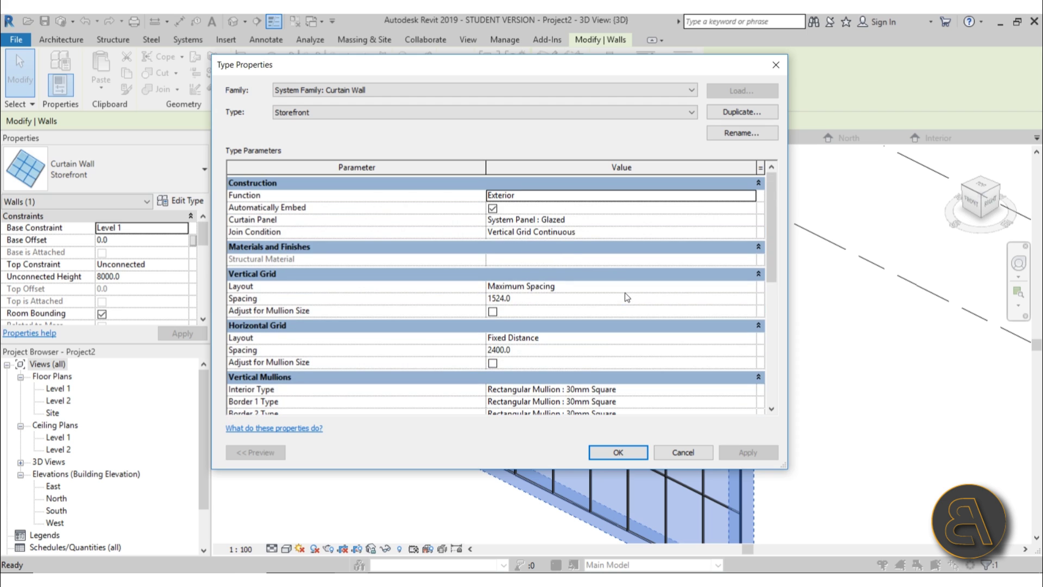
{"action": "left_click", "coordinate": [598, 220]}
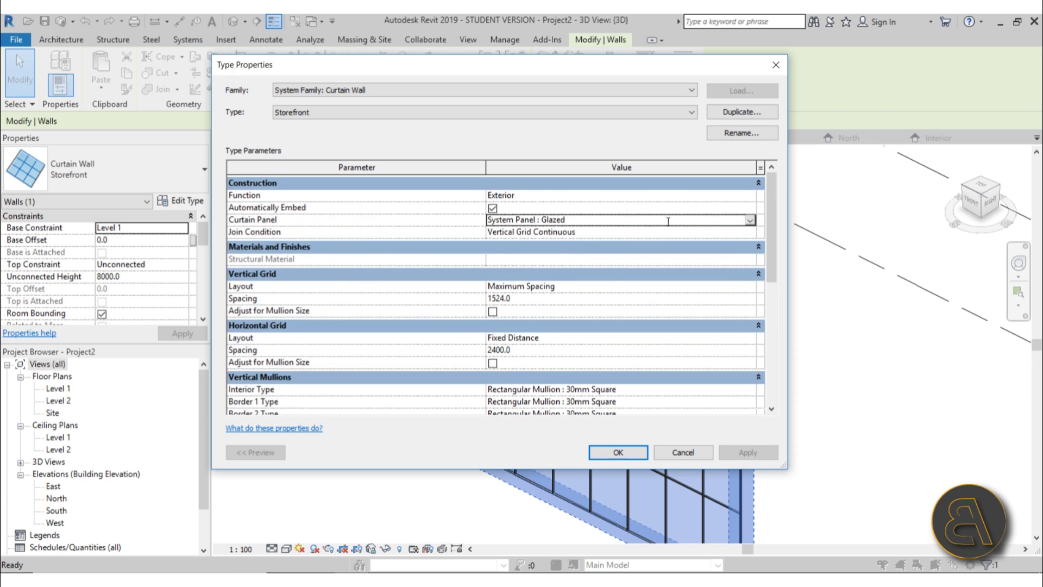
{"action": "left_click", "coordinate": [750, 221]}
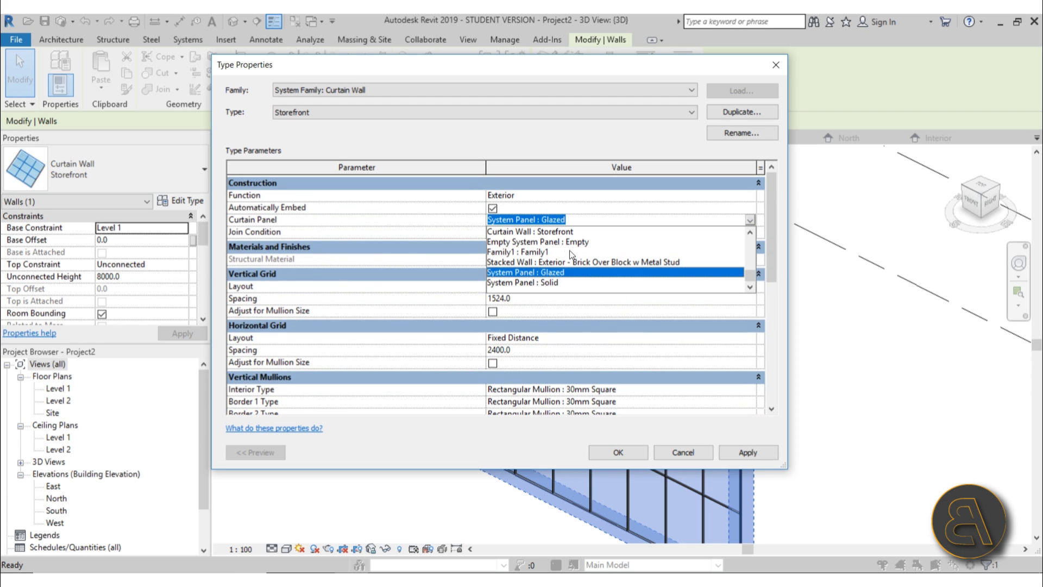
{"action": "left_click", "coordinate": [519, 253]}
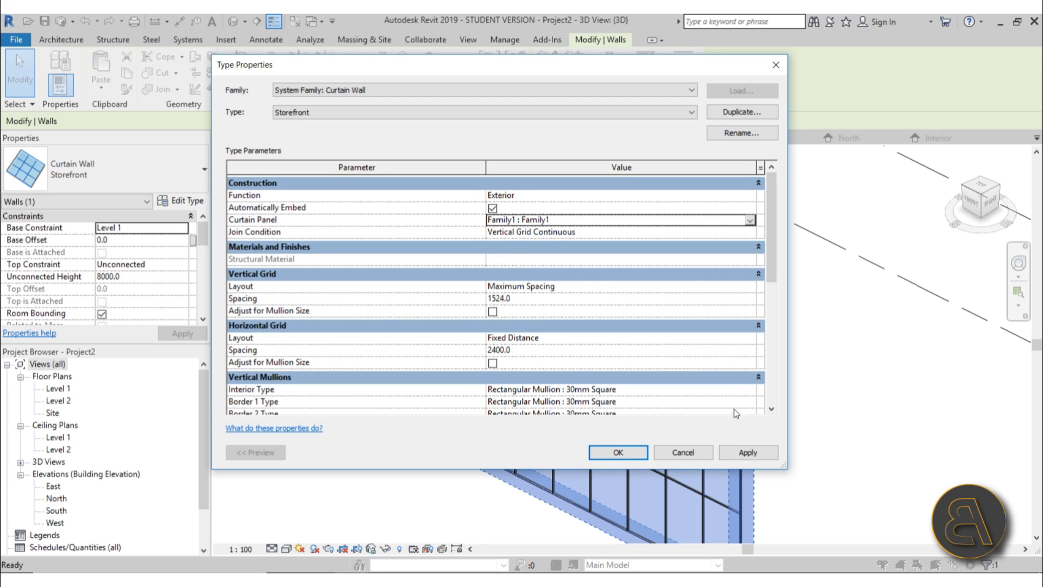
{"action": "left_click", "coordinate": [620, 452]}
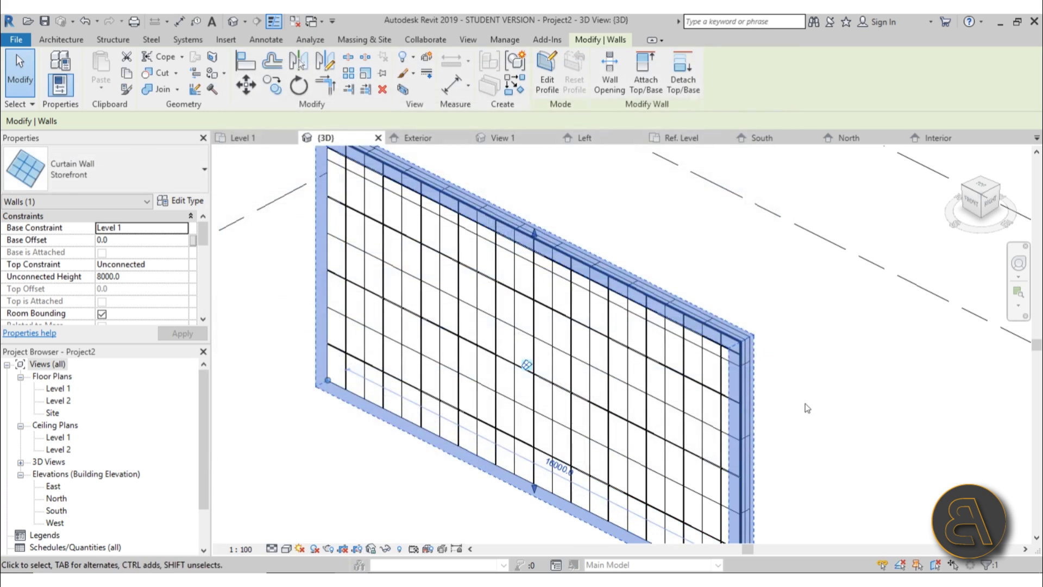
- Clear the wall selection and examine the gaps and joints between the new panels up close
{"action": "left_click", "coordinate": [808, 408]}
{"action": "middle_click_drag", "start_coordinate": [809, 413], "coordinate": [473, 511], "text": "shift"}
{"action": "scroll", "coordinate": [396, 295], "scroll_direction": "up", "scroll_amount": 5}
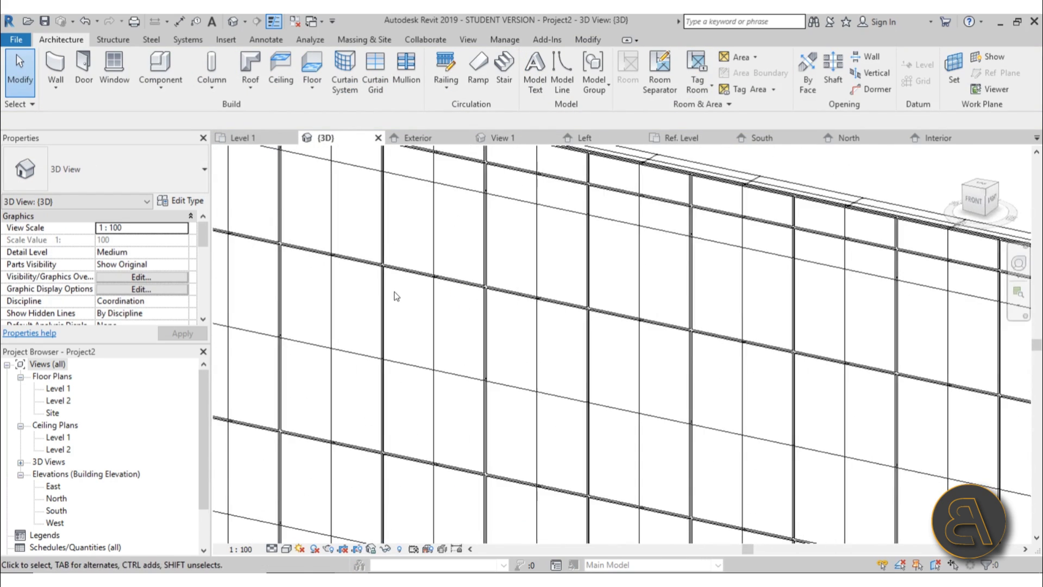
{"action": "scroll", "coordinate": [520, 337], "scroll_direction": "up", "scroll_amount": 4}
{"action": "scroll", "coordinate": [459, 315], "scroll_direction": "up", "scroll_amount": 3}
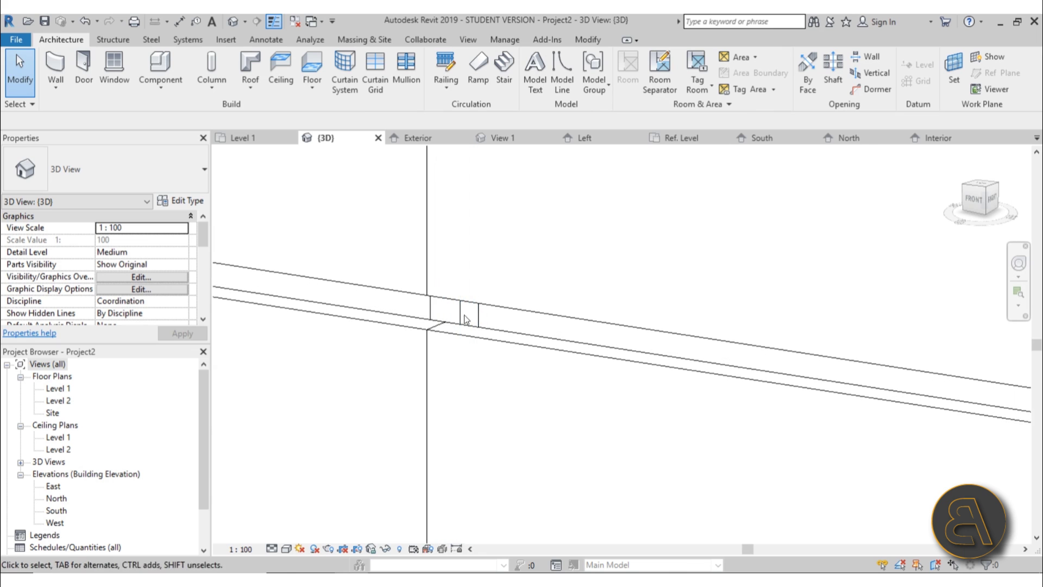
{"action": "scroll", "coordinate": [461, 314], "scroll_direction": "down", "scroll_amount": 8}
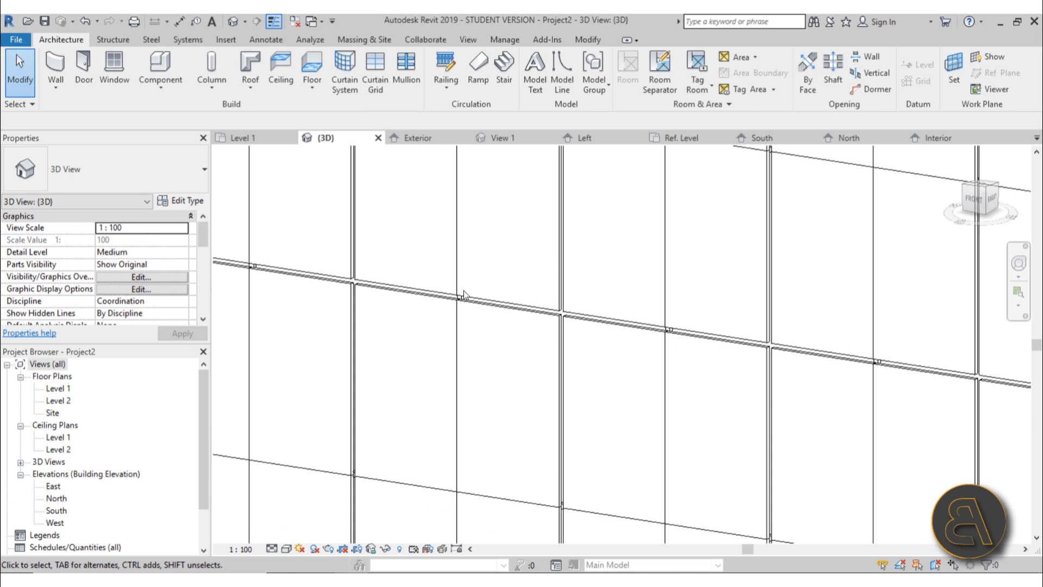
{"action": "middle_click_drag", "start_coordinate": [489, 304], "coordinate": [259, 523], "text": "shift"}
- Set the project 3D view's visual style to Realistic and show the block side of the wall
{"action": "left_click", "coordinate": [292, 549]}
{"action": "left_click", "coordinate": [305, 520]}
{"action": "mouse_move", "coordinate": [750, 442]}
{"action": "middle_mouse_down", "text": "shift"}
{"action": "mouse_move", "coordinate": [690, 458]}
{"action": "mouse_move", "coordinate": [610, 435]}
{"action": "mouse_move", "coordinate": [508, 480]}
{"action": "mouse_move", "coordinate": [636, 445]}
{"action": "mouse_move", "coordinate": [616, 432]}
{"action": "mouse_move", "coordinate": [559, 464]}
{"action": "mouse_move", "coordinate": [660, 445]}
{"action": "mouse_move", "coordinate": [584, 493]}
{"action": "mouse_move", "coordinate": [491, 428]}
{"action": "mouse_move", "coordinate": [618, 401]}
{"action": "mouse_move", "coordinate": [662, 412]}
{"action": "mouse_move", "coordinate": [664, 429]}
{"action": "mouse_move", "coordinate": [561, 456]}
{"action": "mouse_move", "coordinate": [582, 405]}
{"action": "mouse_move", "coordinate": [364, 429]}
{"action": "mouse_move", "coordinate": [378, 398]}
{"action": "mouse_move", "coordinate": [384, 461]}
{"action": "middle_mouse_up", "text": "shift"}
{"action": "scroll", "coordinate": [520, 216], "scroll_direction": "up", "scroll_amount": 4}
{"action": "scroll", "coordinate": [520, 214], "scroll_direction": "up", "scroll_amount": 3}
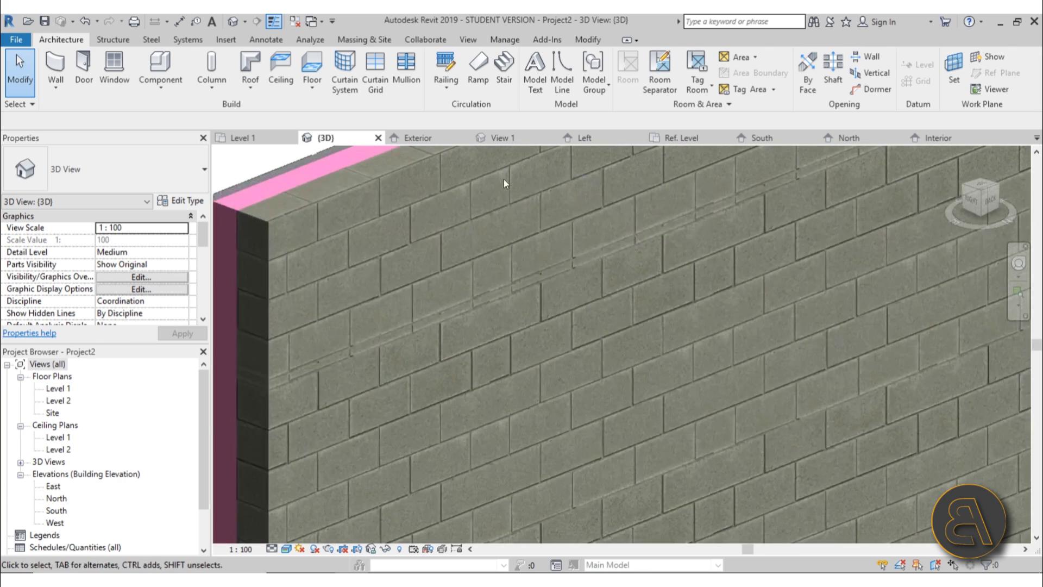
- Examine the block, insulation and cladding layers along the wall's top edge, and the divided aluminum face on the front
{"action": "scroll", "coordinate": [421, 333], "scroll_direction": "up", "scroll_amount": 3}
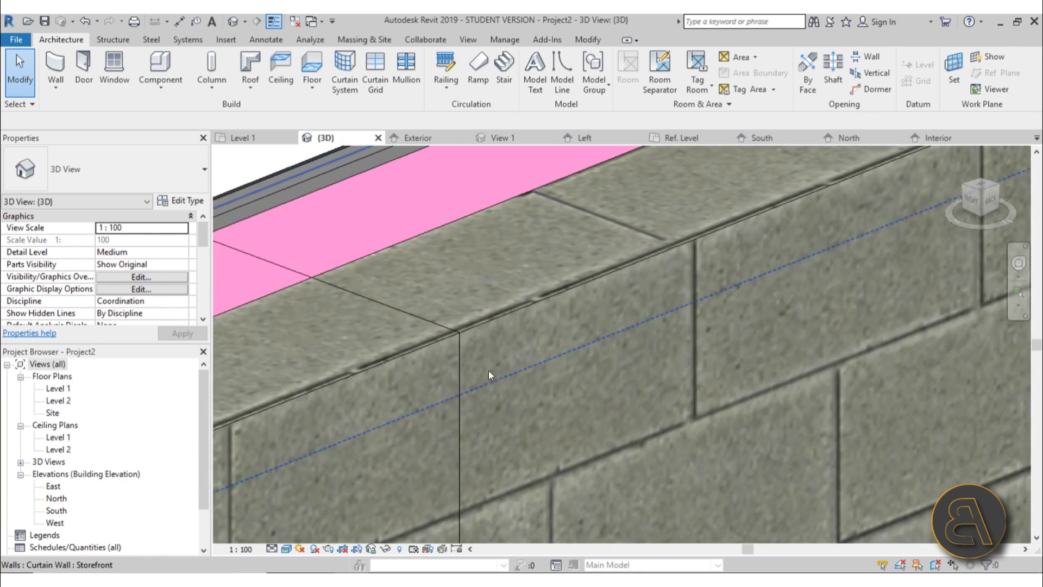
{"action": "scroll", "coordinate": [457, 280], "scroll_direction": "down", "scroll_amount": 2}
{"action": "middle_click_drag", "start_coordinate": [367, 301], "coordinate": [361, 424]}
{"action": "scroll", "coordinate": [508, 312], "scroll_direction": "down", "scroll_amount": 4}
{"action": "scroll", "coordinate": [510, 322], "scroll_direction": "up", "scroll_amount": 5}
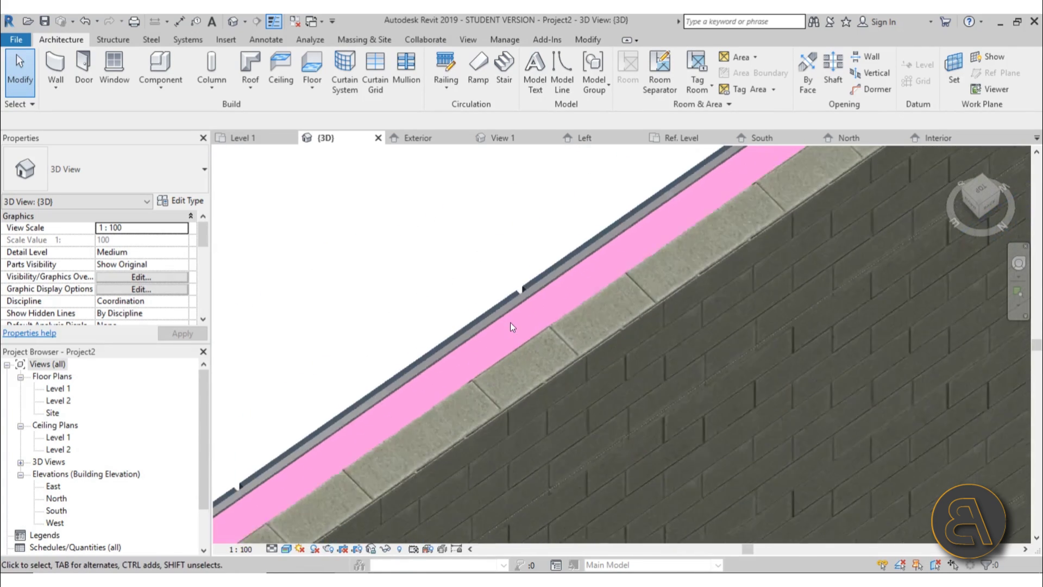
{"action": "scroll", "coordinate": [507, 393], "scroll_direction": "down", "scroll_amount": 3}
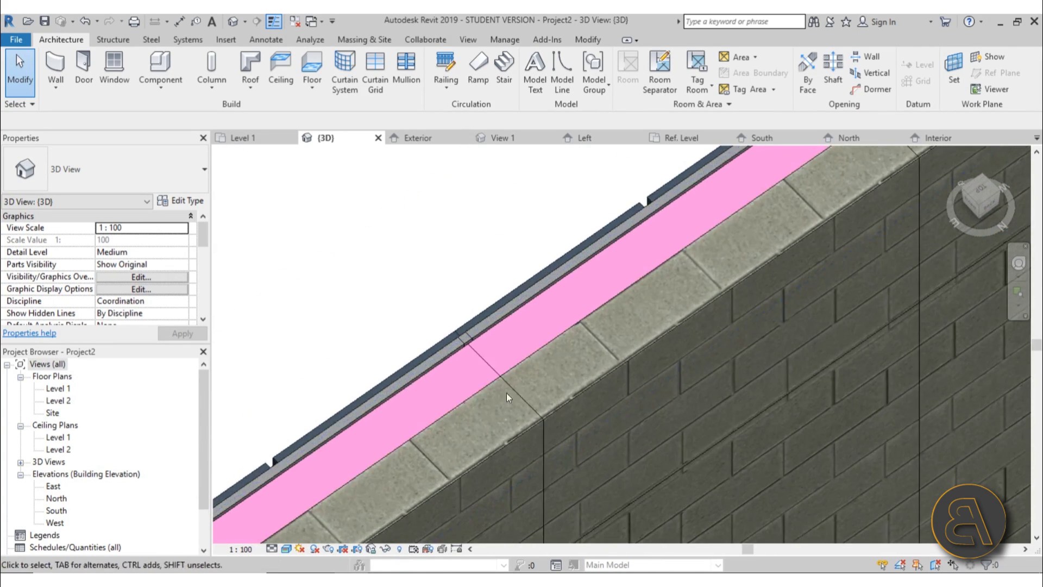
{"action": "middle_click_drag", "start_coordinate": [514, 406], "coordinate": [455, 441], "text": "shift"}
{"action": "scroll", "coordinate": [618, 362], "scroll_direction": "down", "scroll_amount": 5}
{"action": "middle_click_drag", "start_coordinate": [619, 362], "coordinate": [556, 315], "text": "shift"}
{"action": "scroll", "coordinate": [604, 321], "scroll_direction": "up", "scroll_amount": 6}
{"action": "scroll", "coordinate": [605, 320], "scroll_direction": "down", "scroll_amount": 5}
{"action": "middle_click_drag", "start_coordinate": [601, 259], "coordinate": [520, 345], "text": "shift"}
{"action": "middle_click_drag", "start_coordinate": [590, 379], "coordinate": [612, 360]}
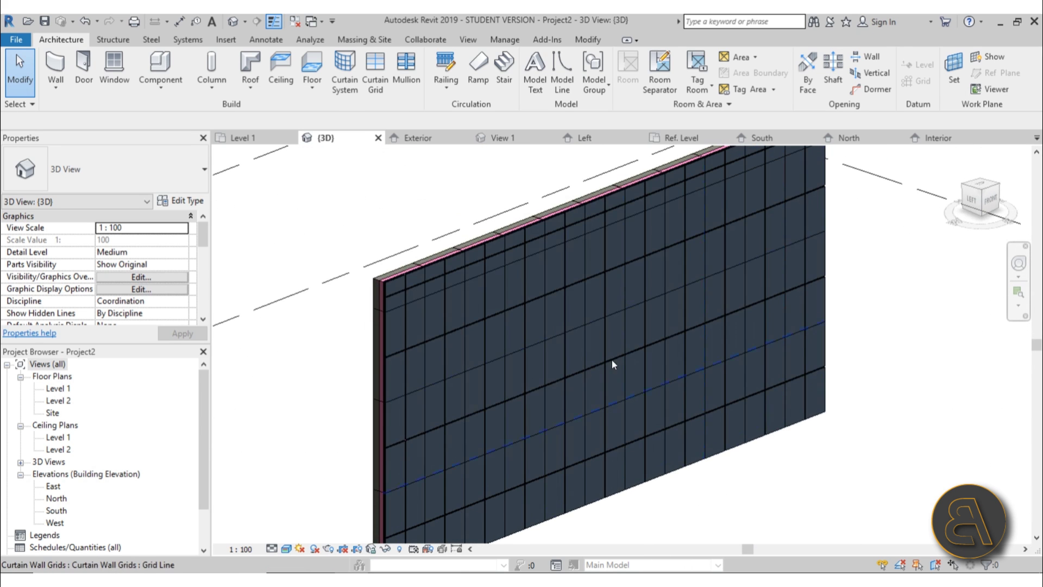